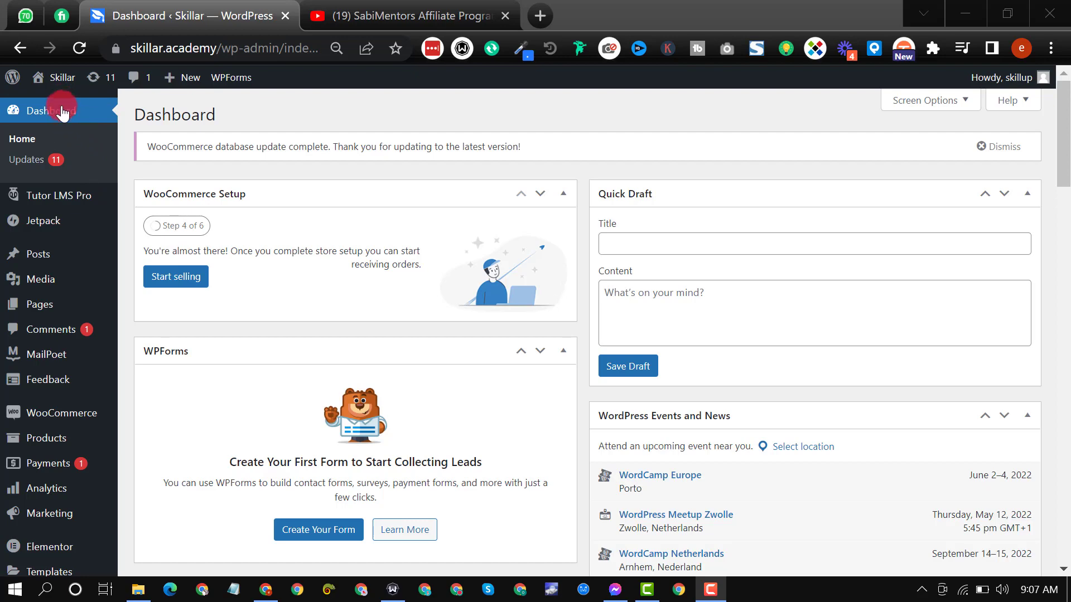
# Step: Create a new WooCommerce product titled "Product Name"
pyautogui.scroll(-1, 135, 322)
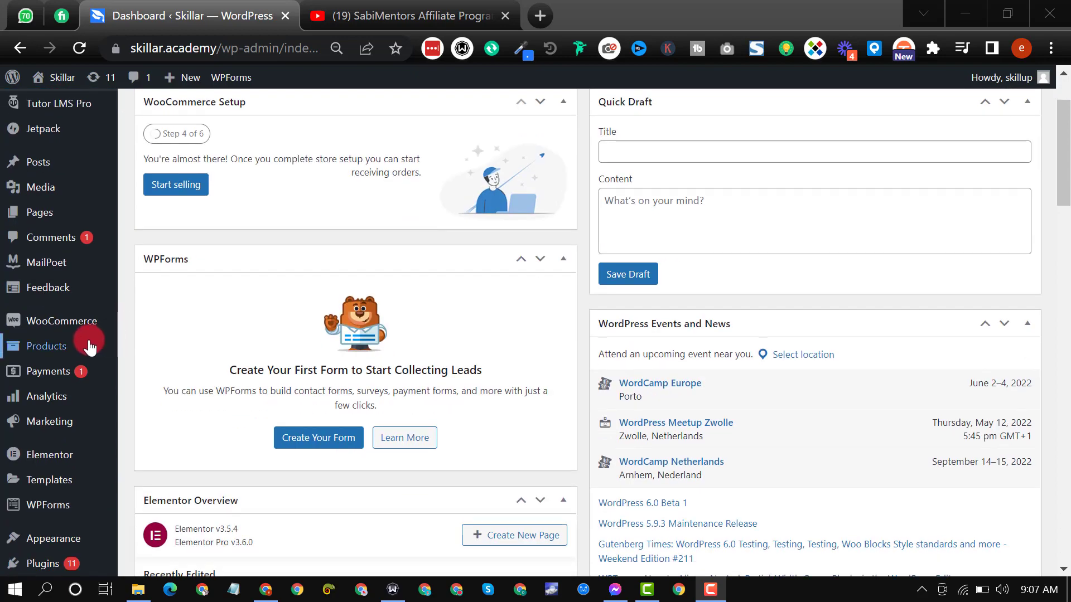
pyautogui.moveTo(72, 342)
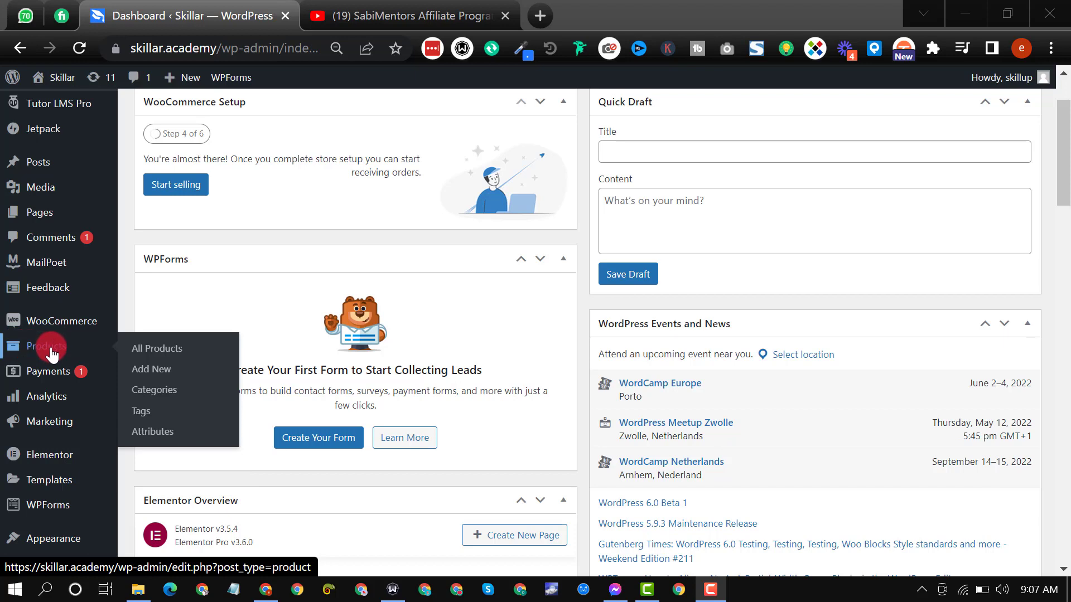
pyautogui.click(147, 349)
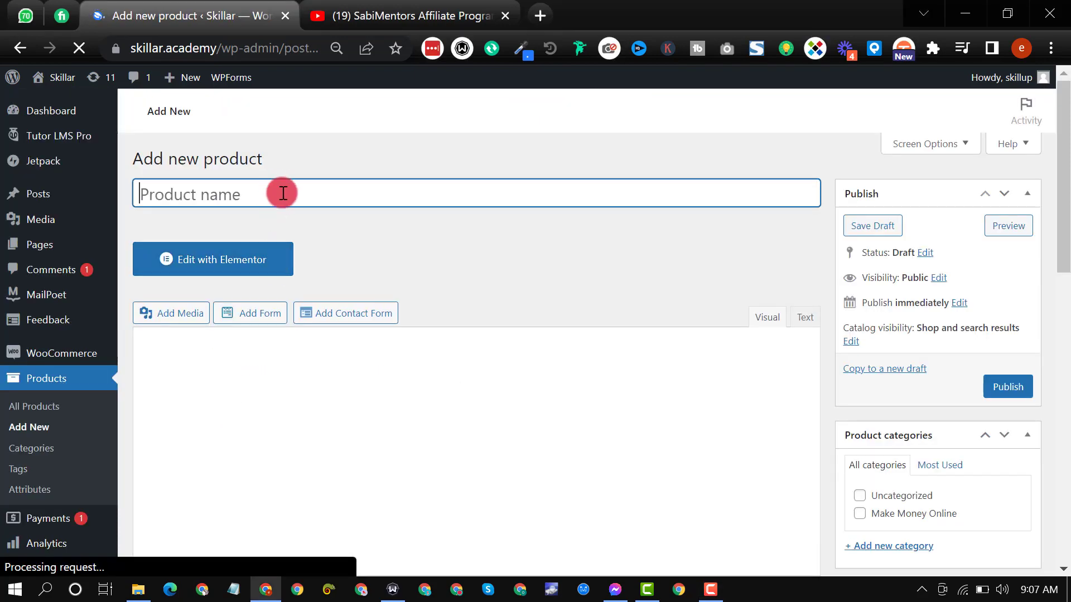
pyautogui.write('Product Name')
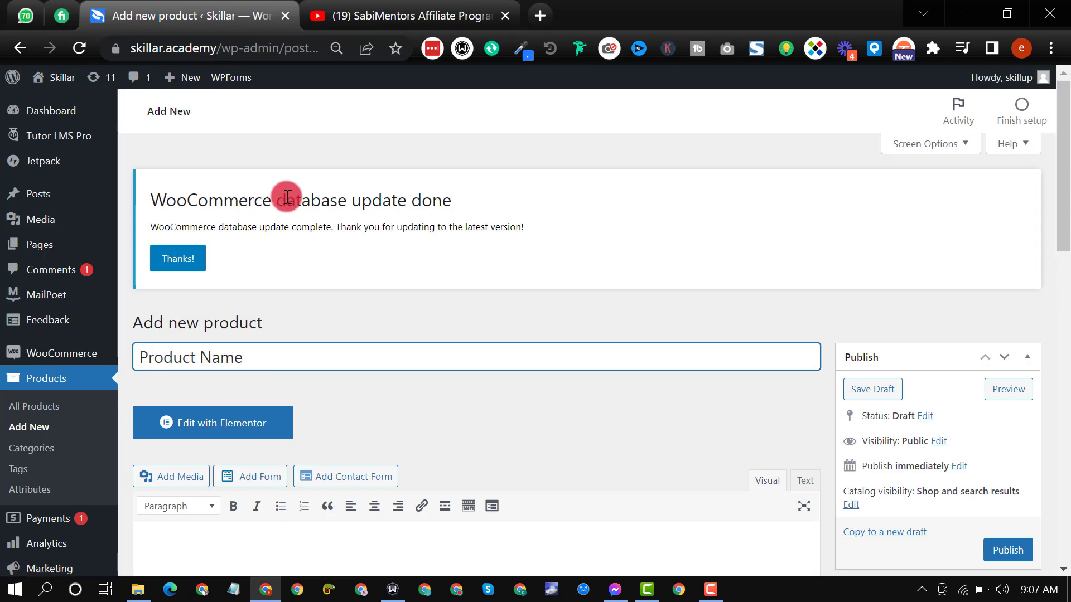
# Step: Set the product's regular price to 25000 and its sale price to 7000
pyautogui.scroll(-5, 552, 463)
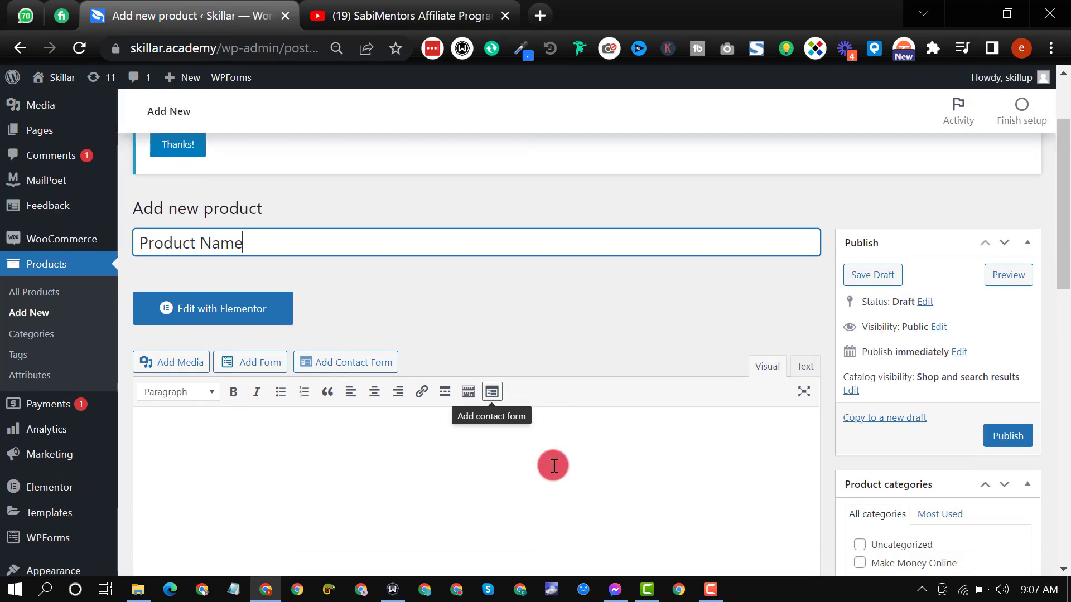
pyautogui.scroll(-4, 785, 428)
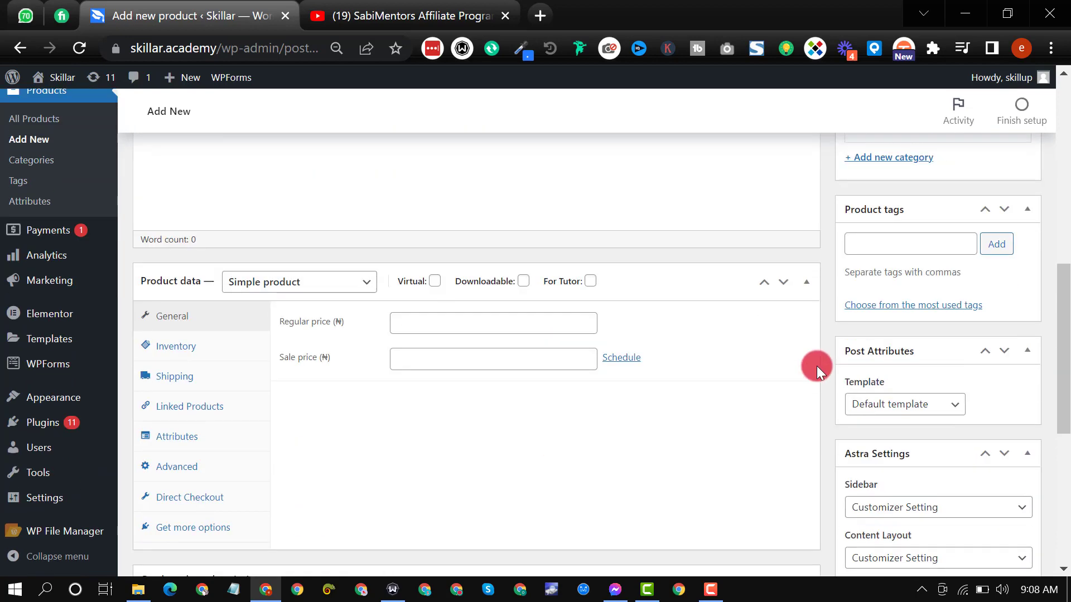
pyautogui.click(512, 325)
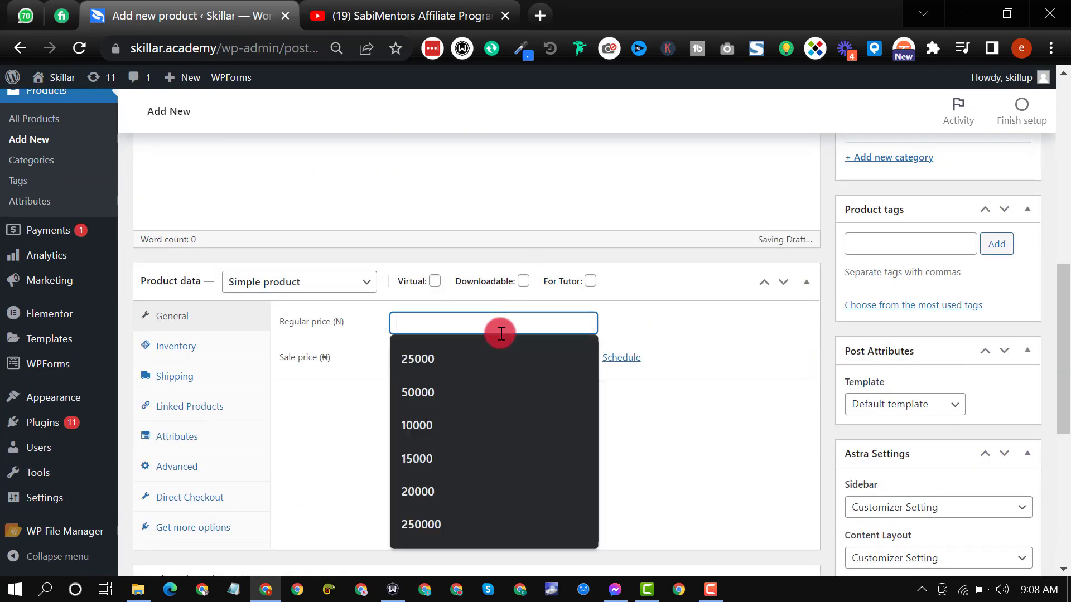
pyautogui.click(478, 356)
pyautogui.click(479, 357)
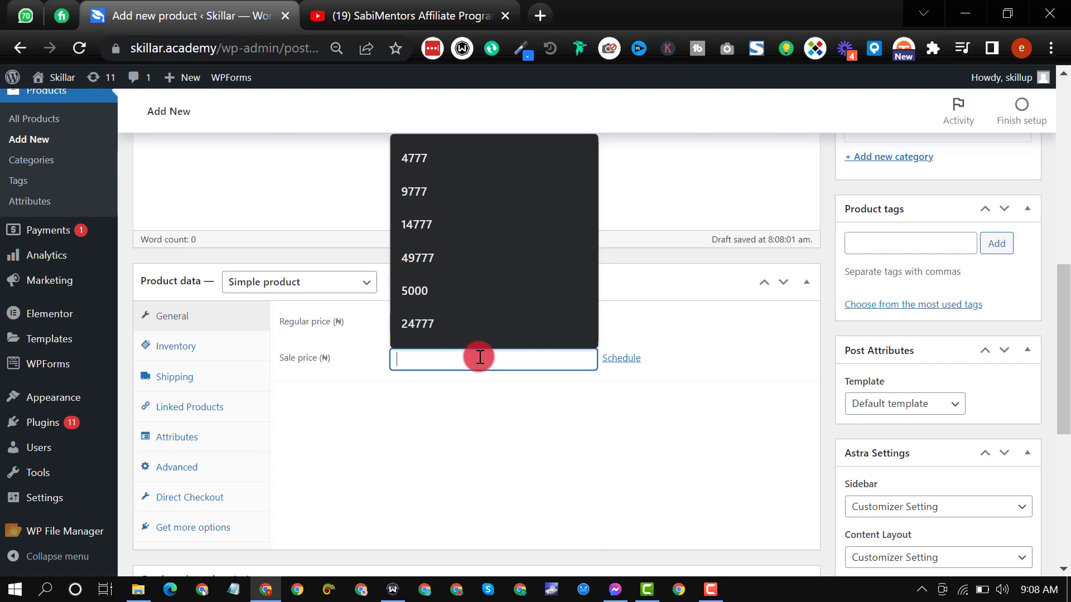
pyautogui.write('7000')
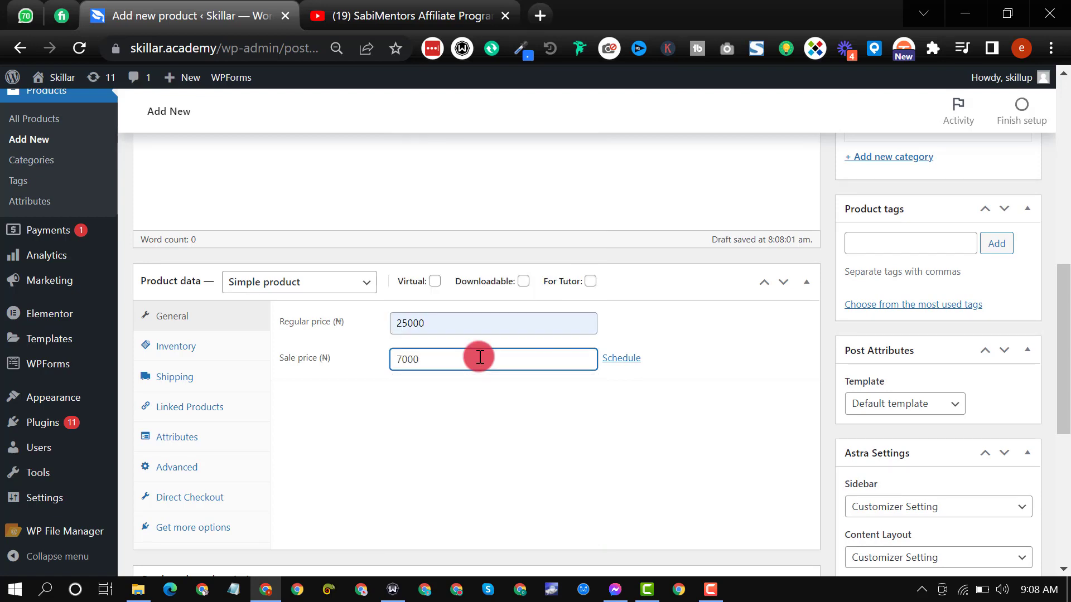
# Step: Add the Niche Blogging image Niche-blogging-Remedy.jpg from the media library to the product gallery
pyautogui.scroll(-7, 848, 426)
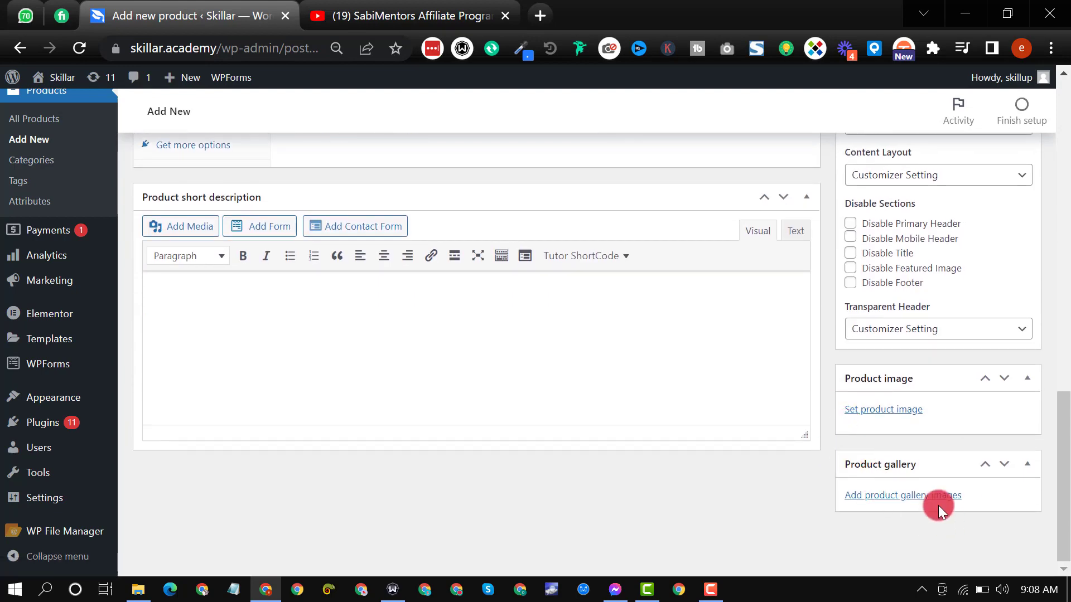
pyautogui.click(931, 500)
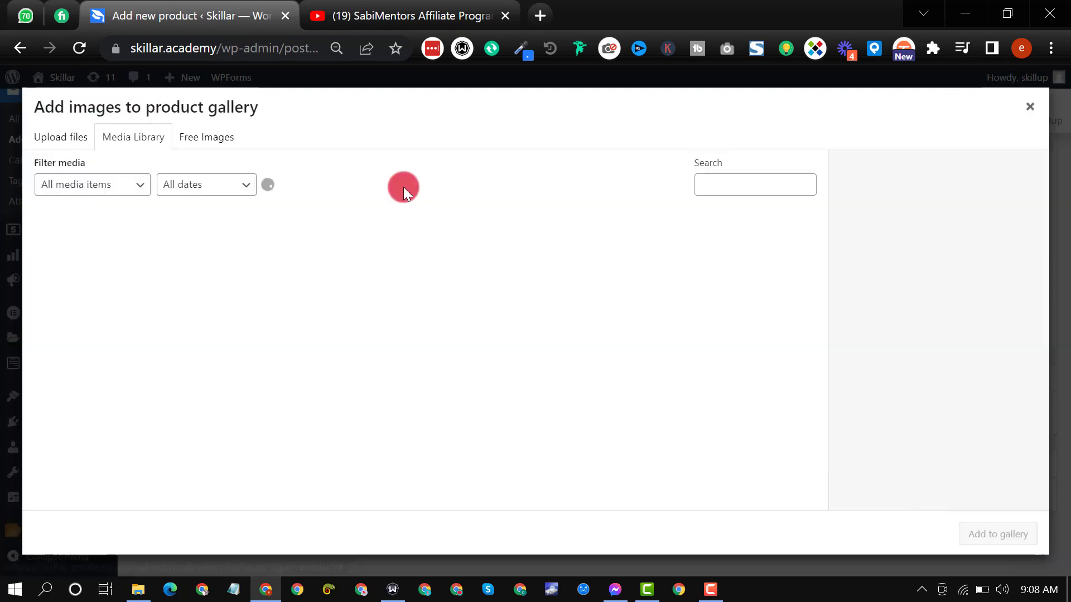
pyautogui.click(700, 262)
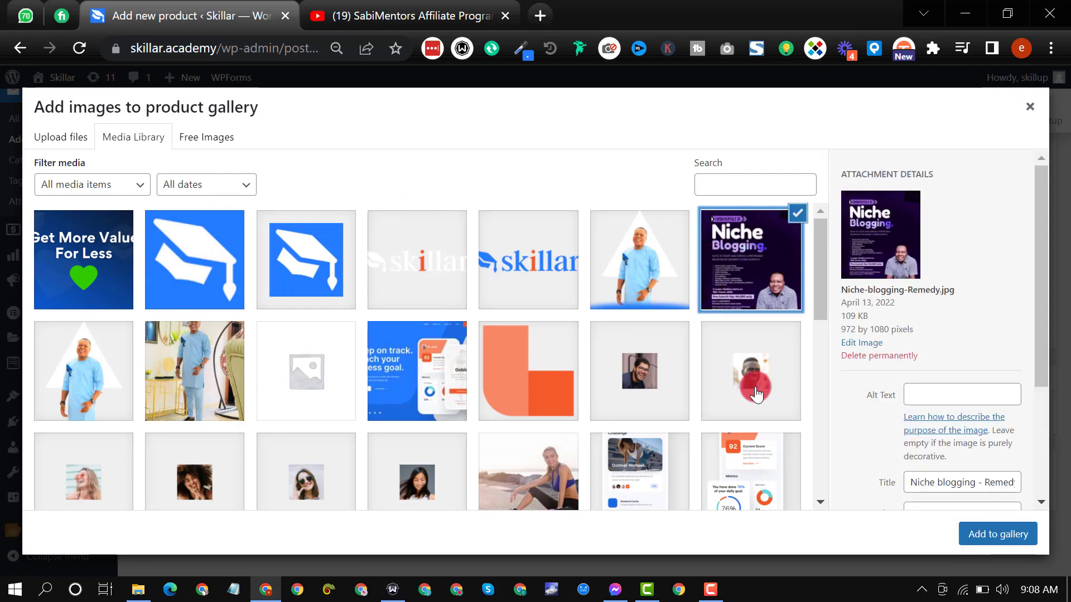
pyautogui.click(984, 537)
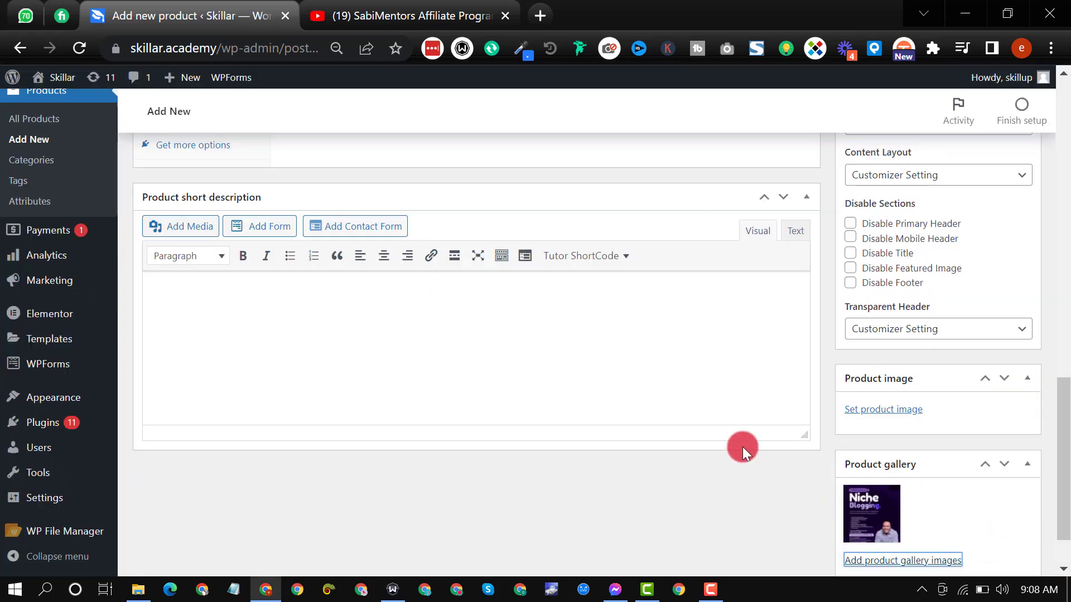
# Step: Assign the product to the Make Money Online category
pyautogui.scroll(6, 742, 446)
pyautogui.scroll(2, 565, 399)
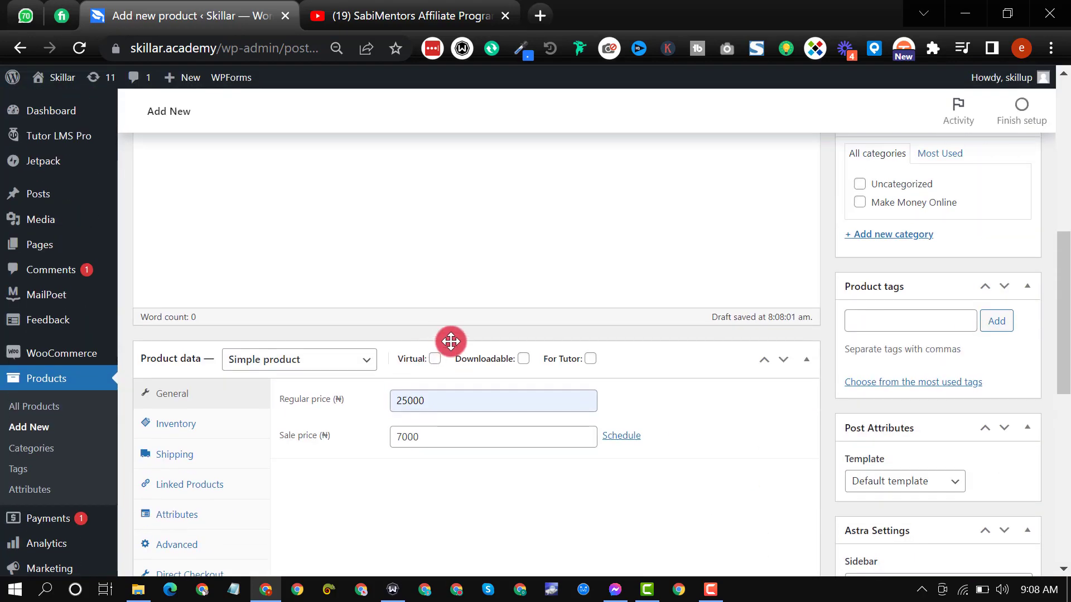
pyautogui.scroll(3, 446, 335)
pyautogui.scroll(4, 462, 311)
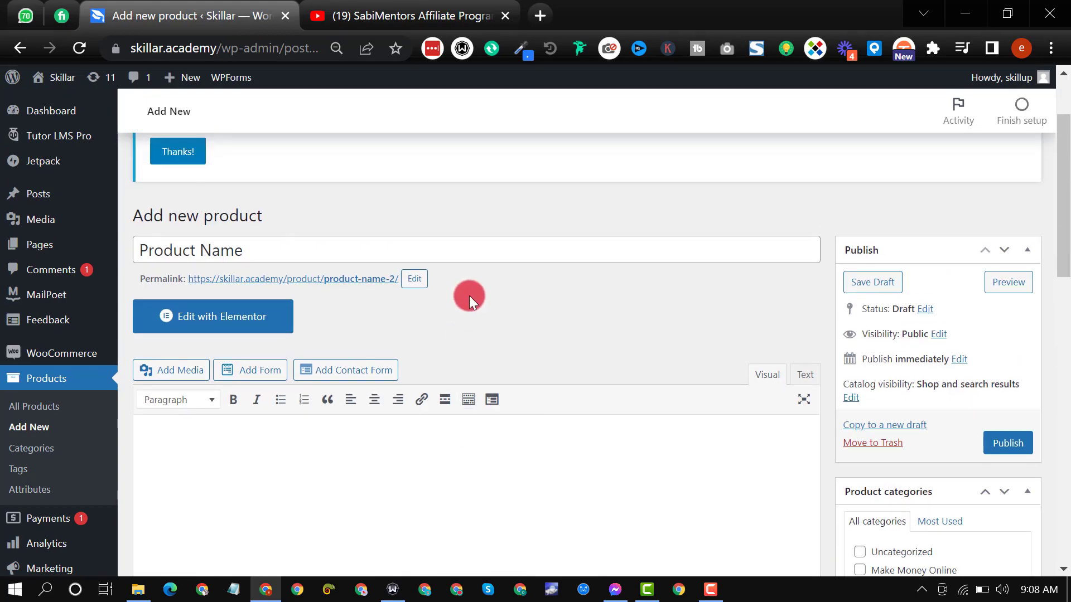
pyautogui.scroll(-3, 468, 294)
pyautogui.scroll(-3, 468, 295)
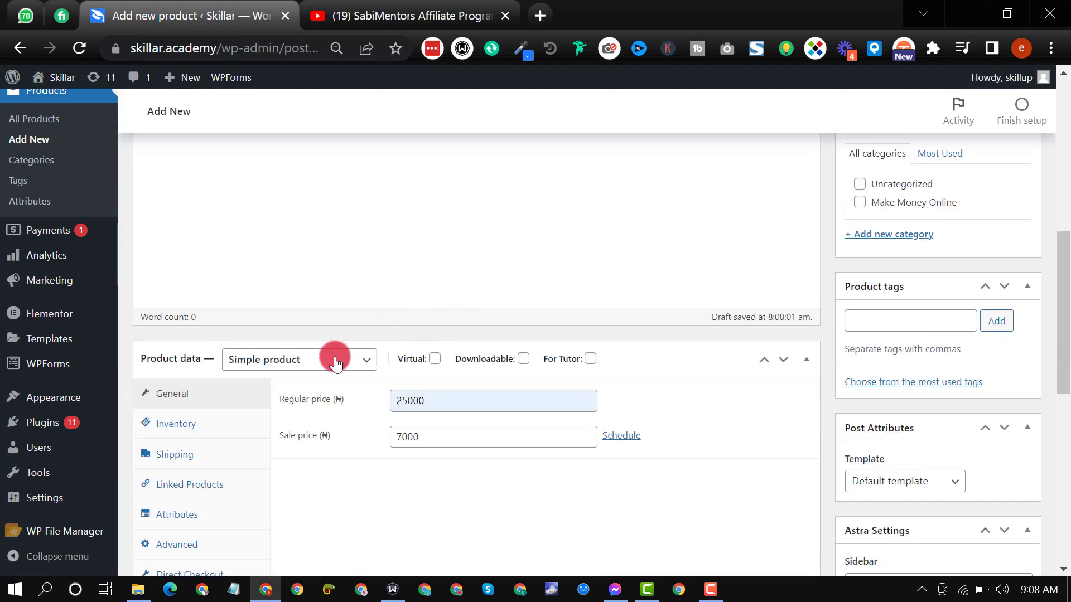
pyautogui.scroll(-3, 296, 430)
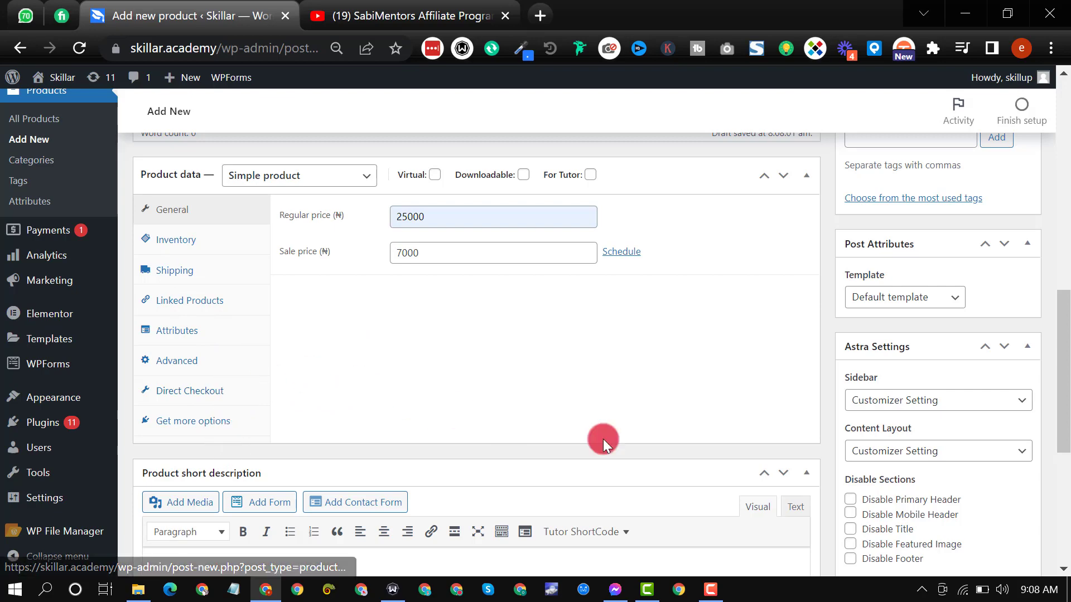
pyautogui.scroll(4, 812, 447)
pyautogui.scroll(5, 809, 454)
pyautogui.scroll(-3, 817, 444)
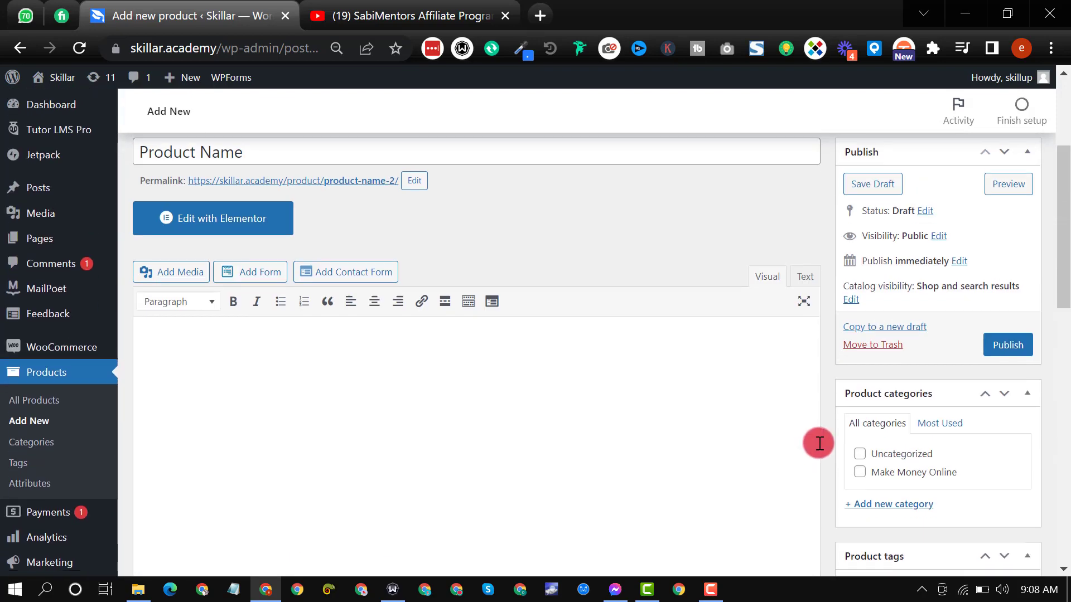
pyautogui.click(858, 294)
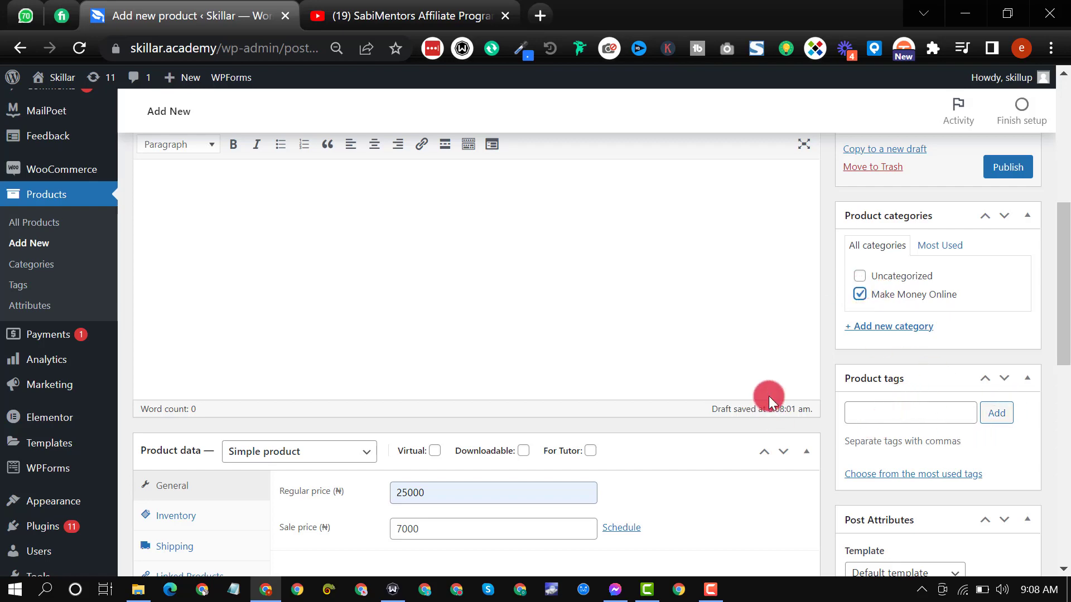
# Step: Publish the new product with public visibility
pyautogui.scroll(6, 817, 412)
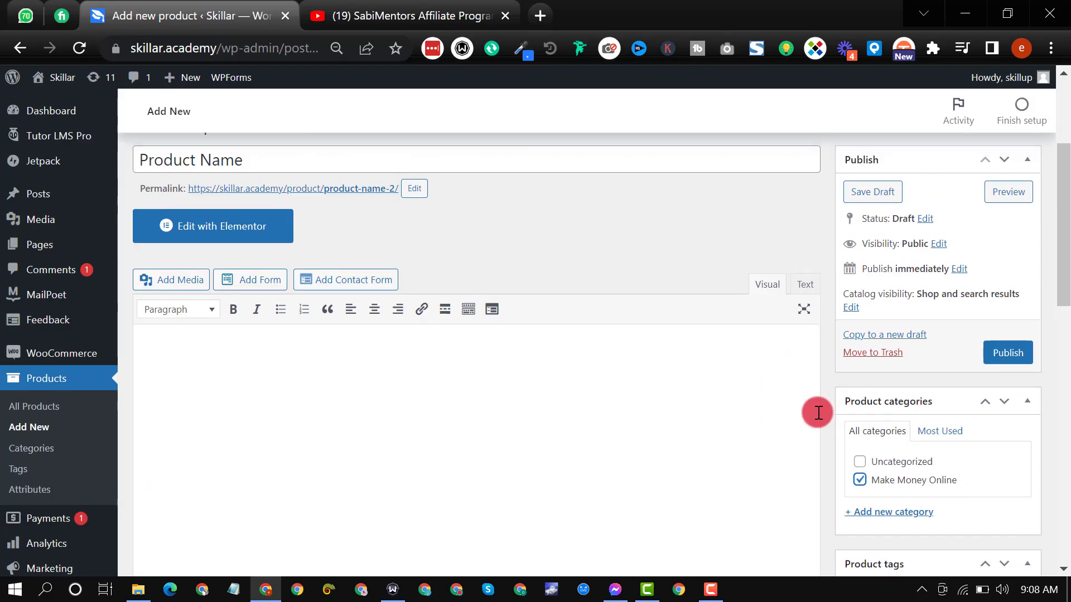
pyautogui.scroll(-3, 818, 412)
pyautogui.scroll(-1, 838, 410)
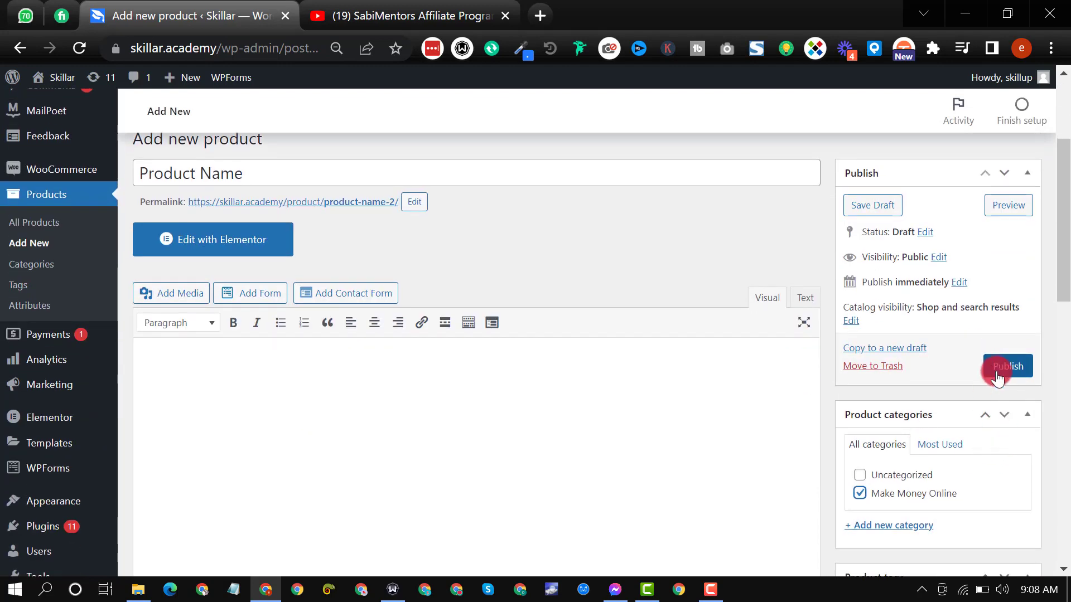
pyautogui.click(989, 372)
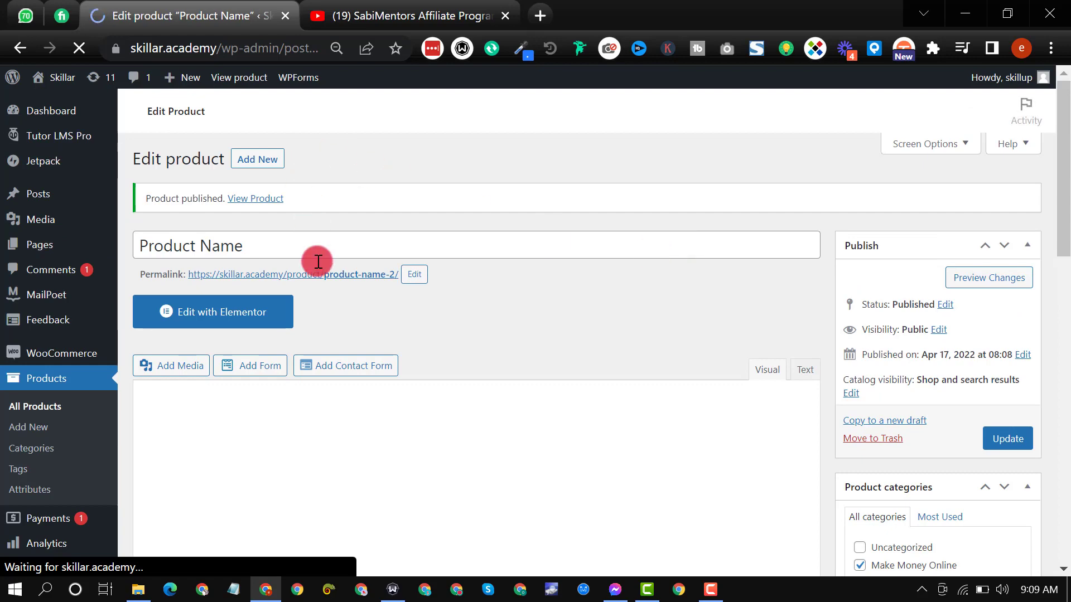
# Step: Rename the published product as "Niche Blogging Profits" and update it
pyautogui.click(316, 248)
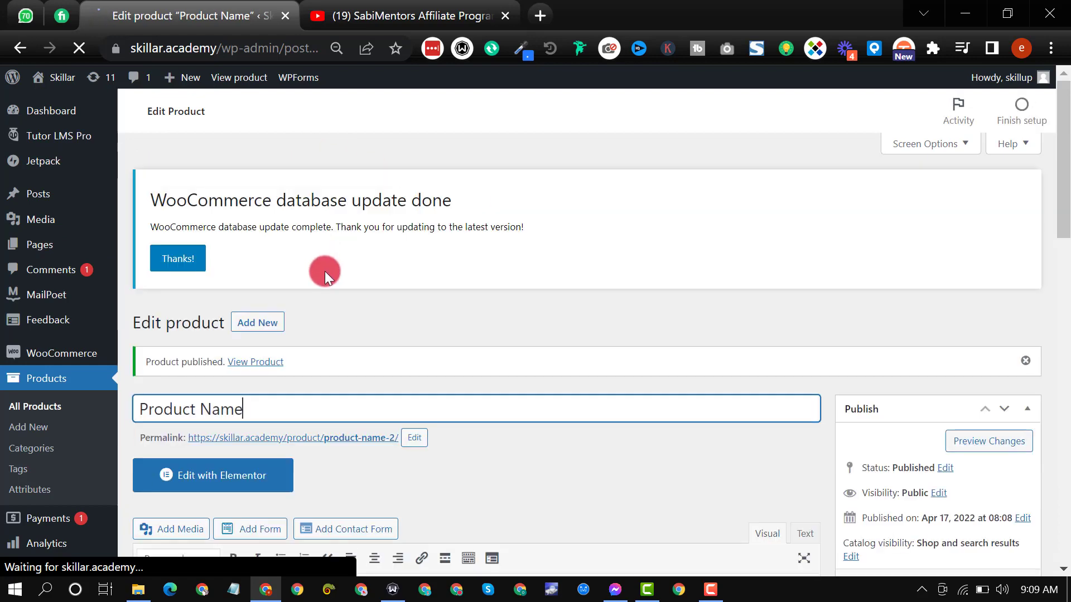
pyautogui.scroll(-3, 728, 420)
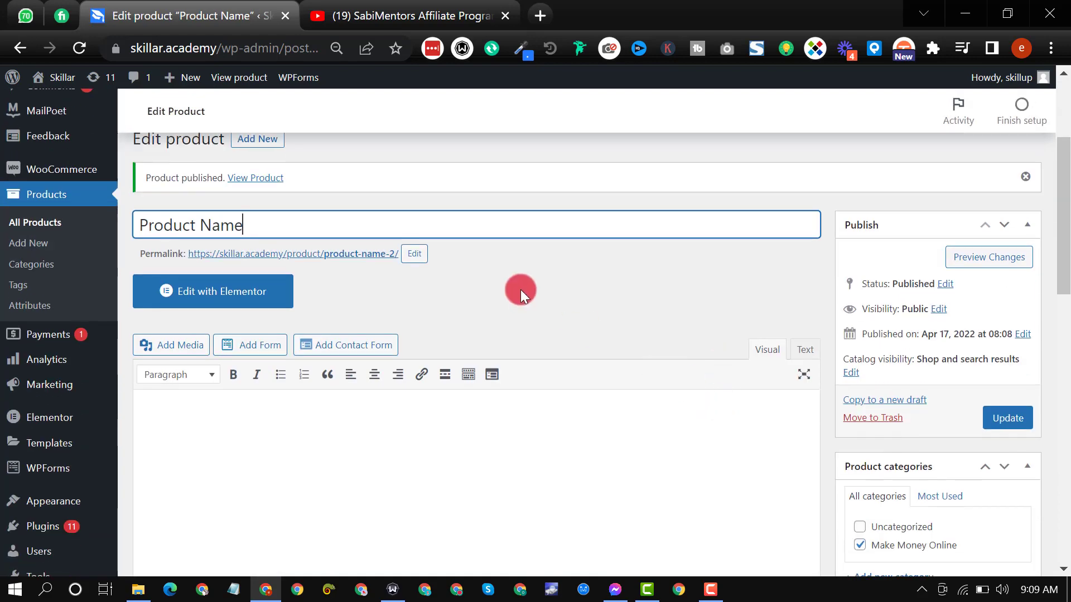
pyautogui.hotkey('ctrl', 'a')
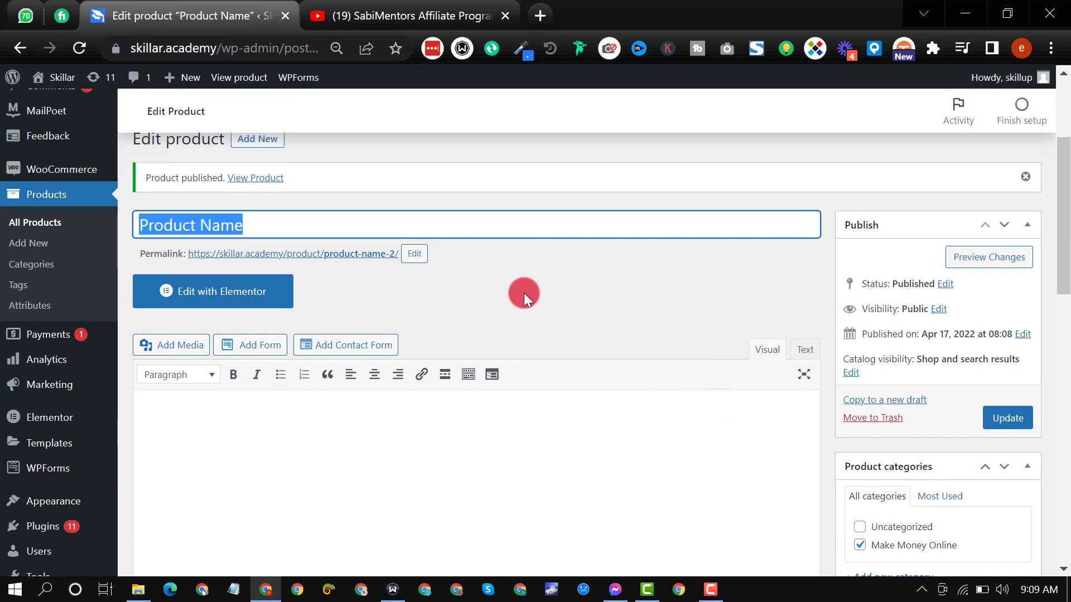
pyautogui.write('Niche Blogging Profits')
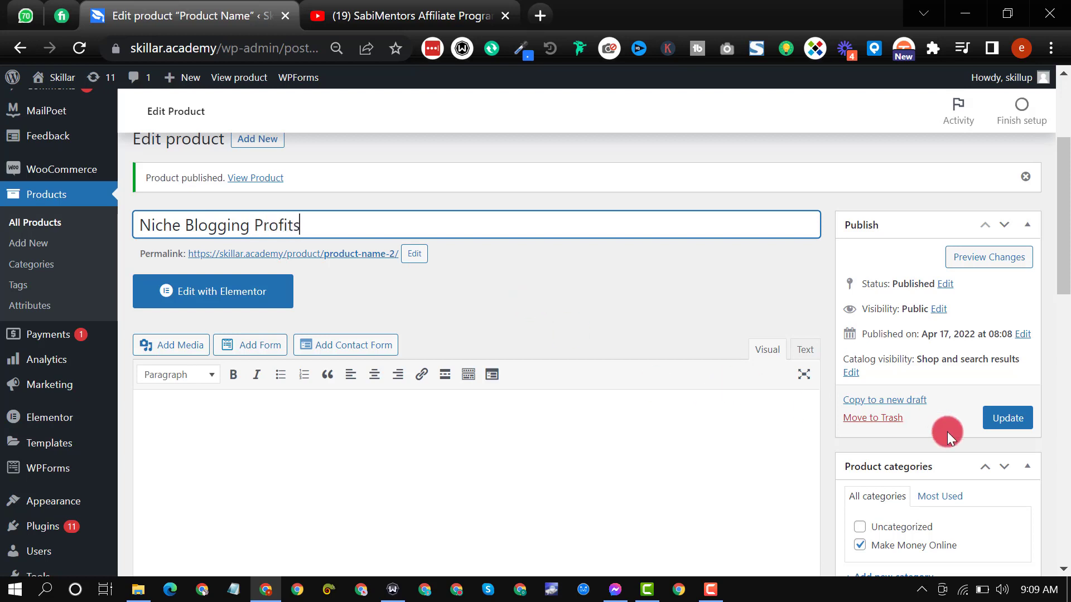
pyautogui.click(1001, 417)
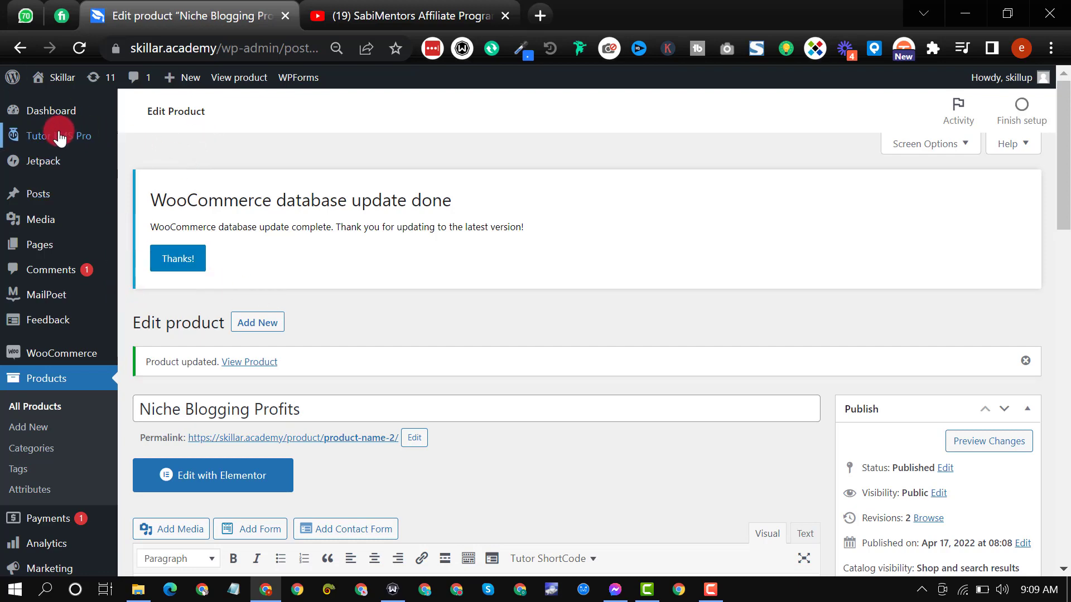
# Step: Create a new Tutor LMS course titled "Niche Blogging Profits"
pyautogui.moveTo(64, 139)
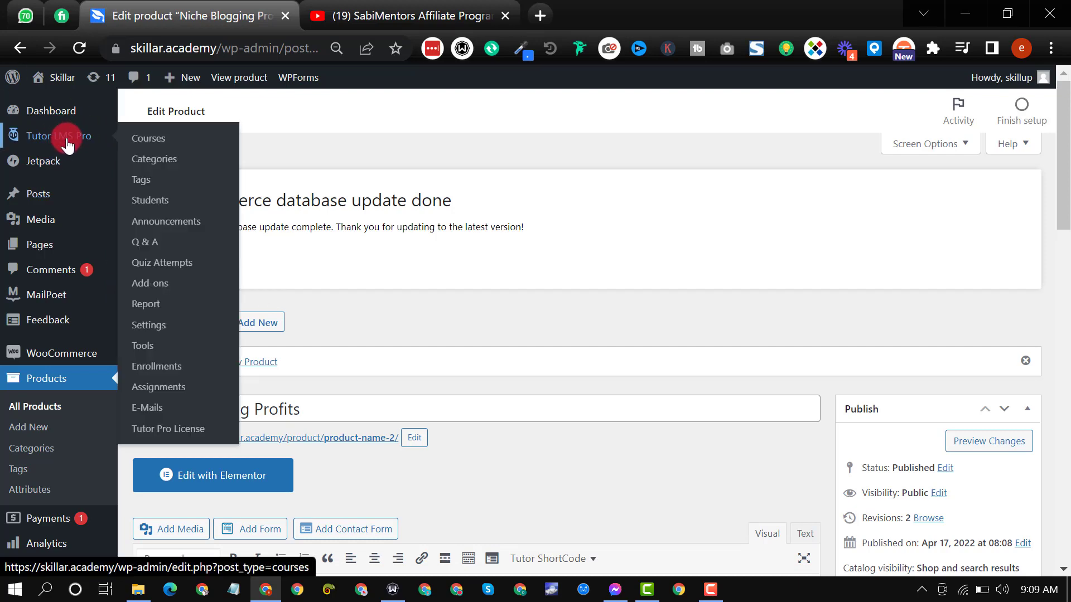
pyautogui.click(146, 146)
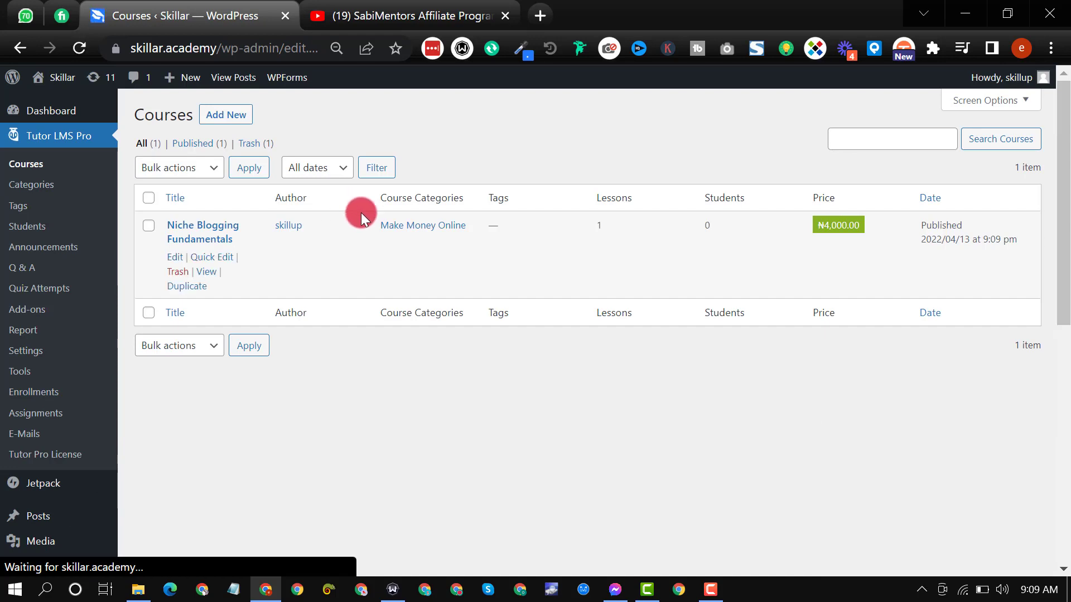
pyautogui.click(226, 114)
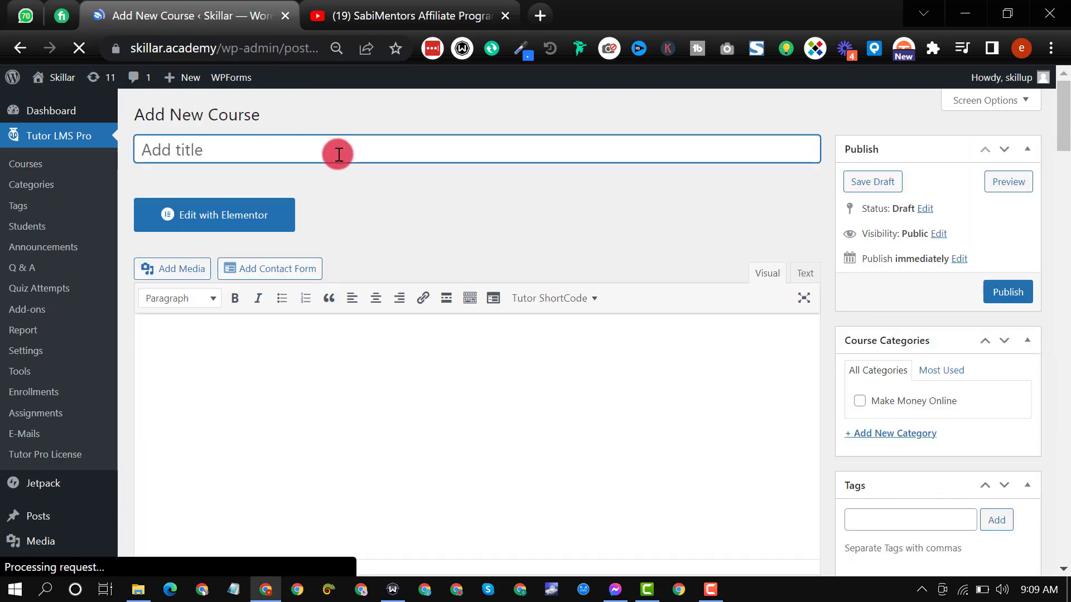
pyautogui.write('Niche')
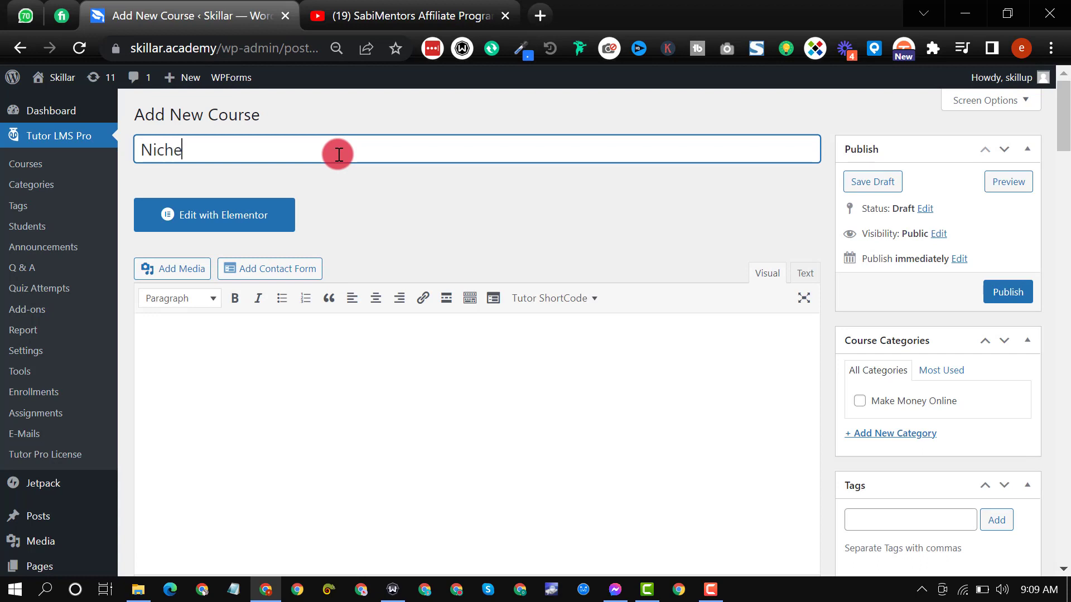
pyautogui.write(' Blogging Profits')
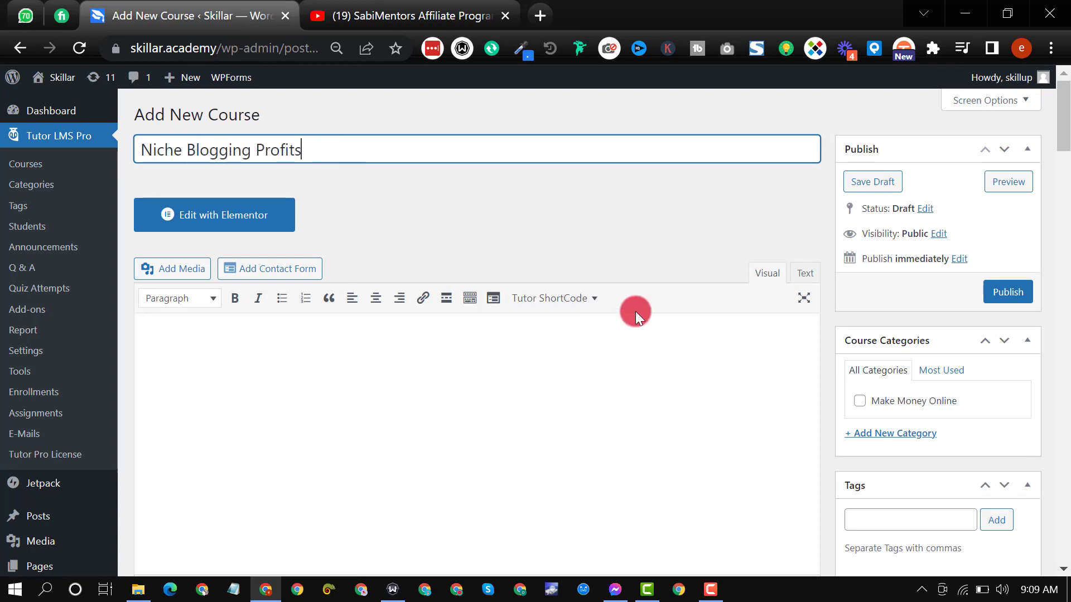
# Step: Assign the new course to the Make Money Online category
pyautogui.scroll(-1, 757, 320)
pyautogui.scroll(1, 826, 346)
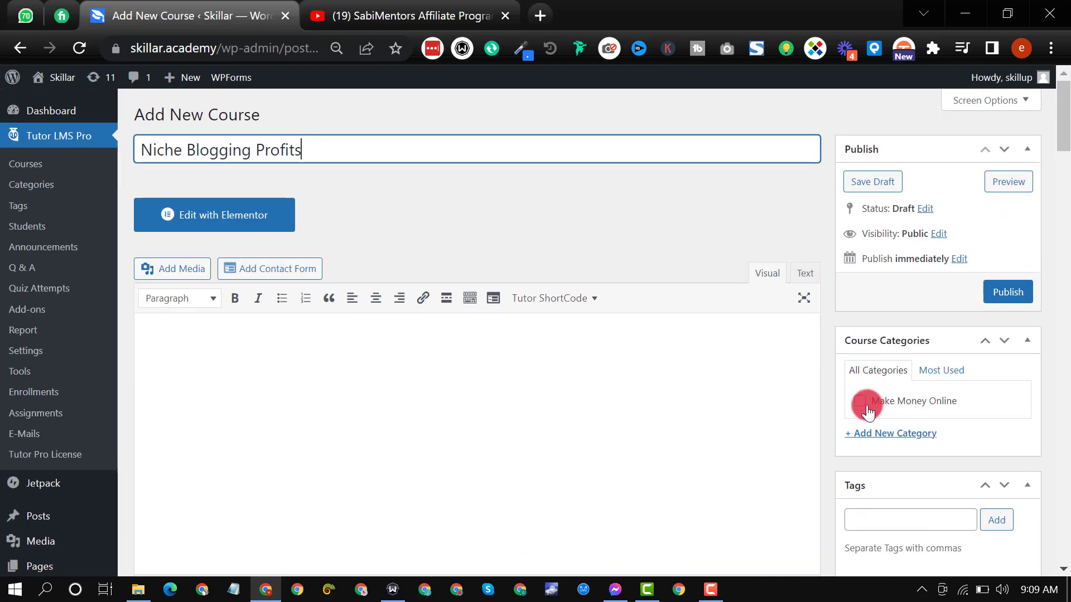
pyautogui.click(859, 402)
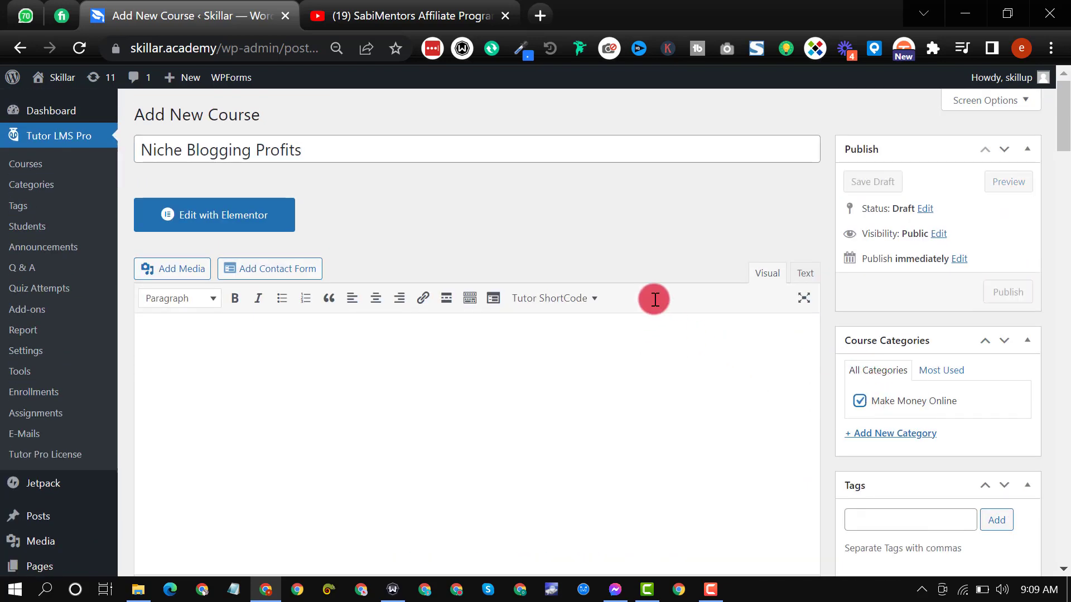
pyautogui.scroll(-2, 652, 297)
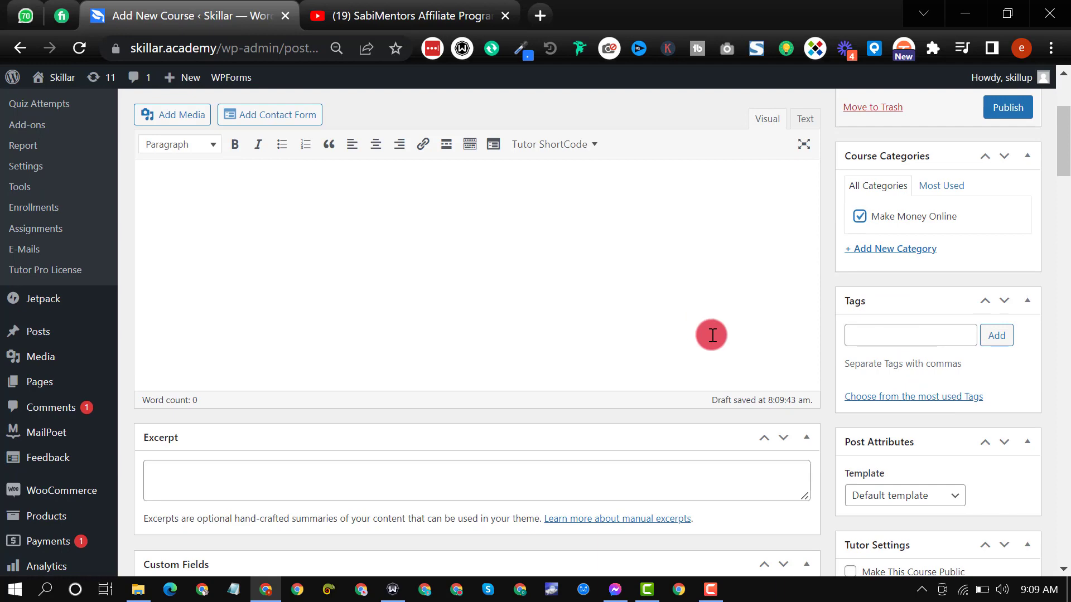
# Step: Write the course description with a bold line "The Ultimate Blogging Course" directly followed by the paragraph "Learn how to make $1,000 per month"
pyautogui.scroll(-1, 614, 334)
pyautogui.scroll(2, 493, 353)
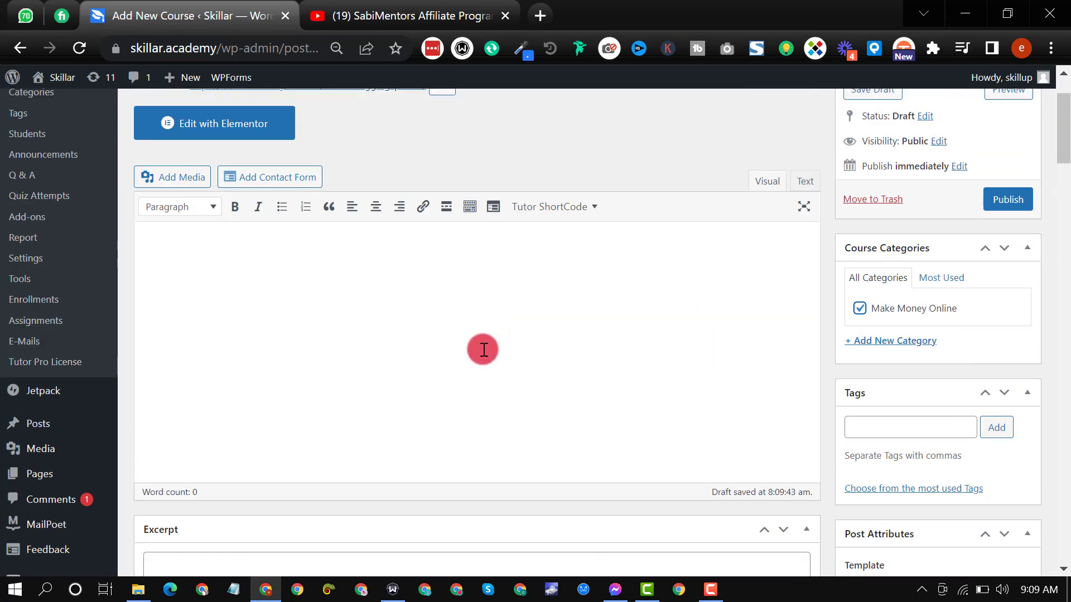
pyautogui.scroll(1, 493, 316)
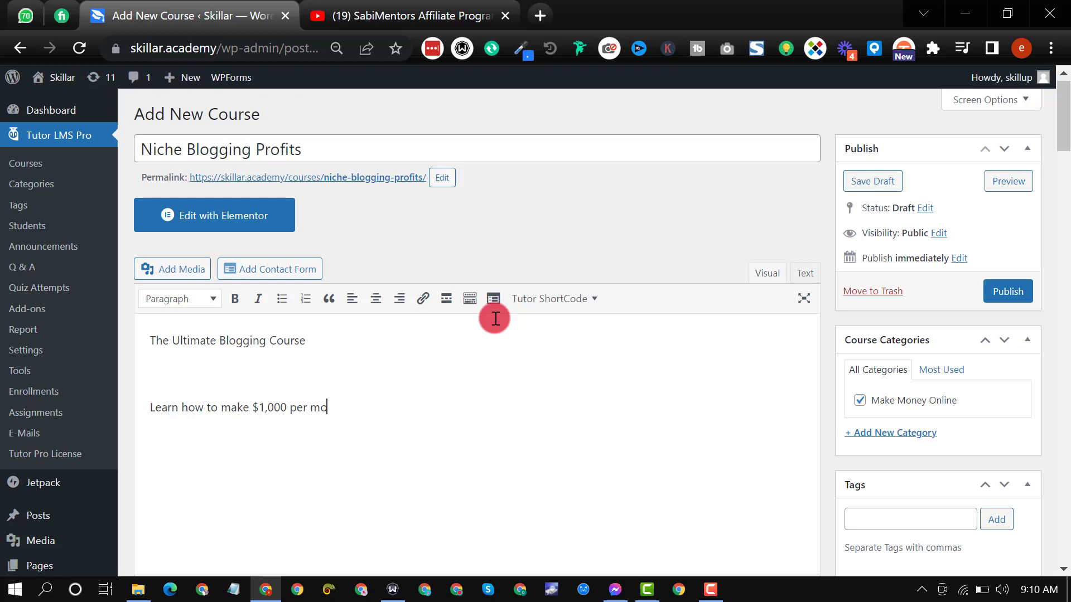
pyautogui.tripleClick(264, 341)
pyautogui.hotkey('ctrl', 'b')
pyautogui.click(285, 388)
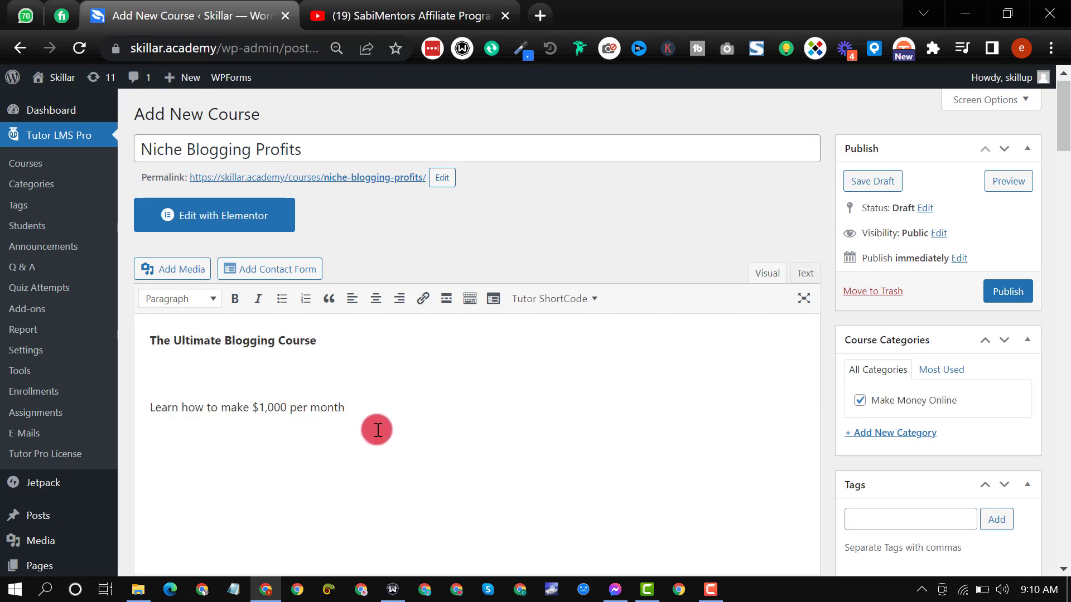
pyautogui.click(209, 373)
pyautogui.press('BackSpace')
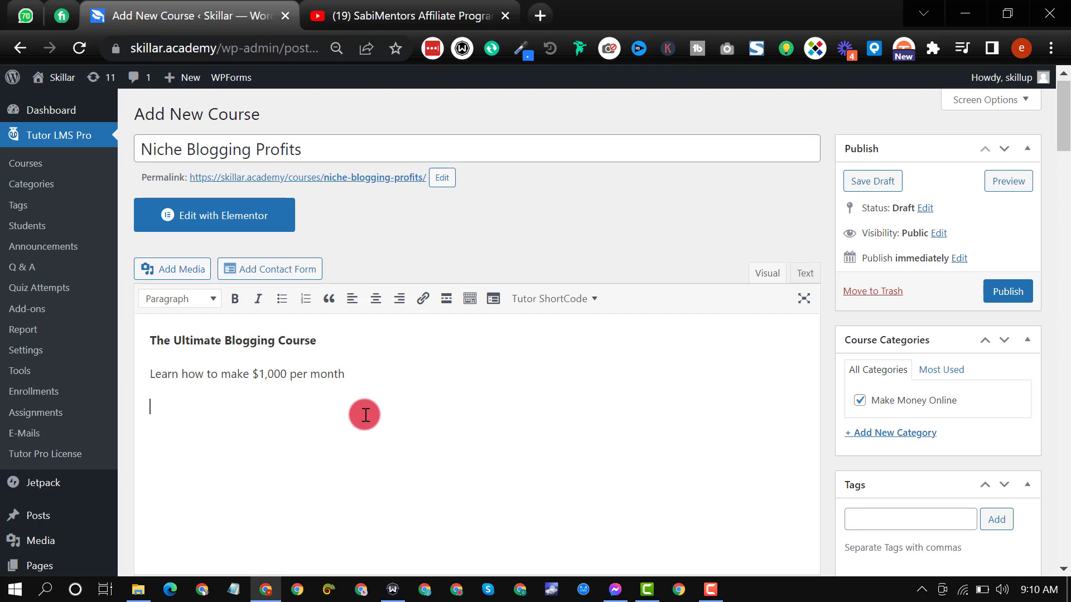
# Step: Insert the tech-social-img.jpg image from the media library below the course description text
pyautogui.click(165, 271)
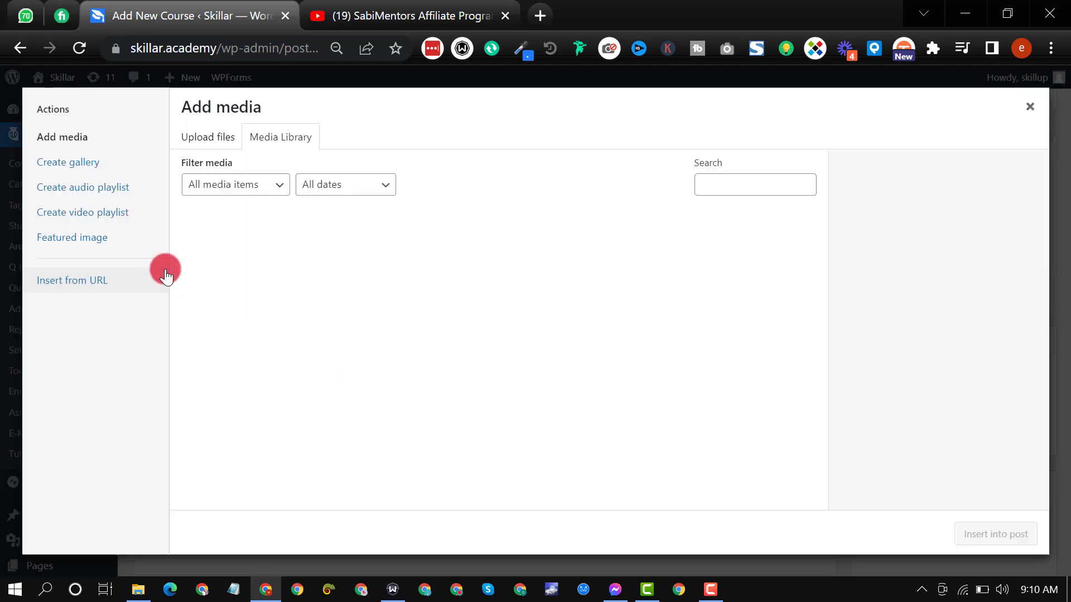
pyautogui.click(644, 384)
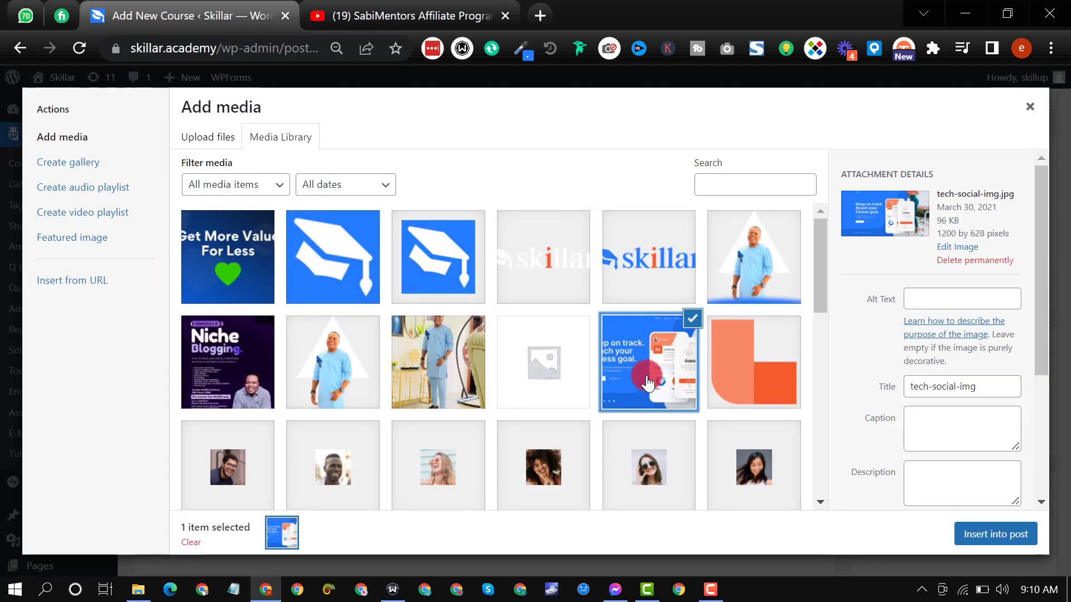
pyautogui.click(992, 533)
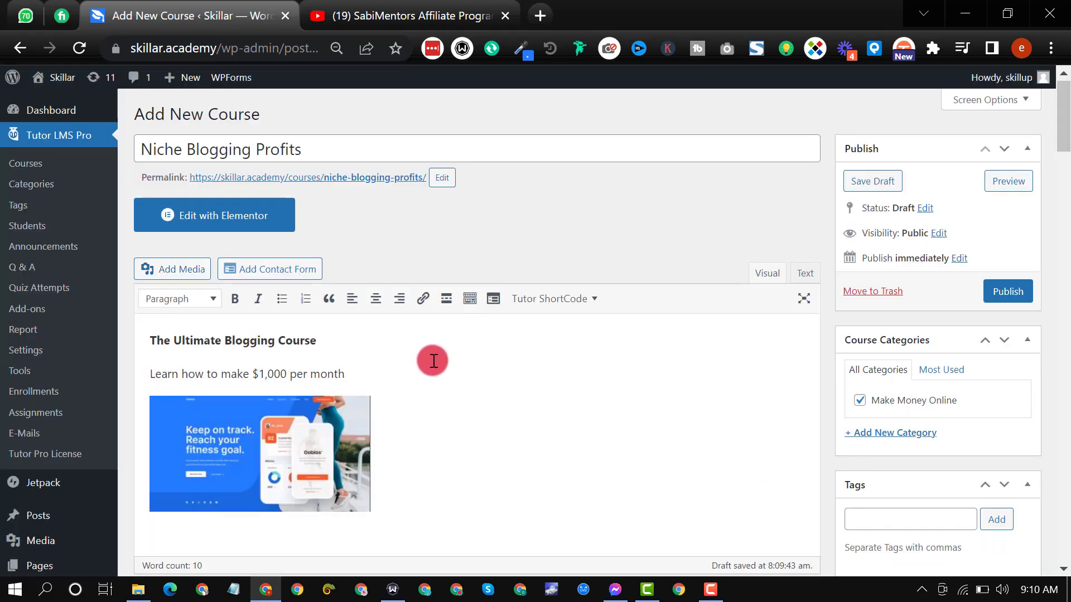
# Step: Center the image in the course description and set its size to Large – 1024 × 536
pyautogui.scroll(-3, 430, 359)
pyautogui.scroll(2, 409, 303)
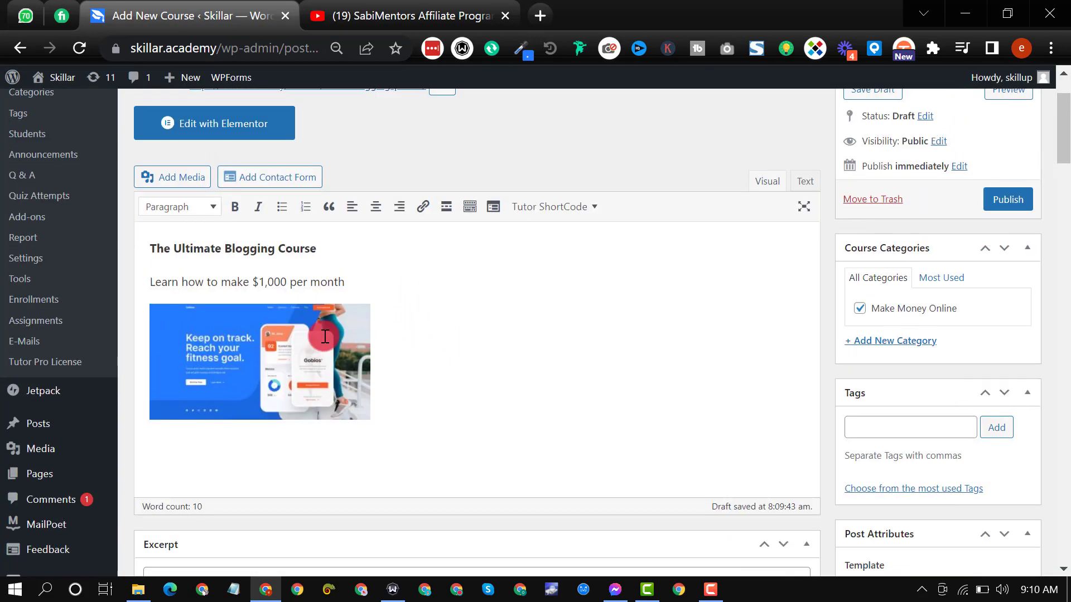
pyautogui.click(279, 363)
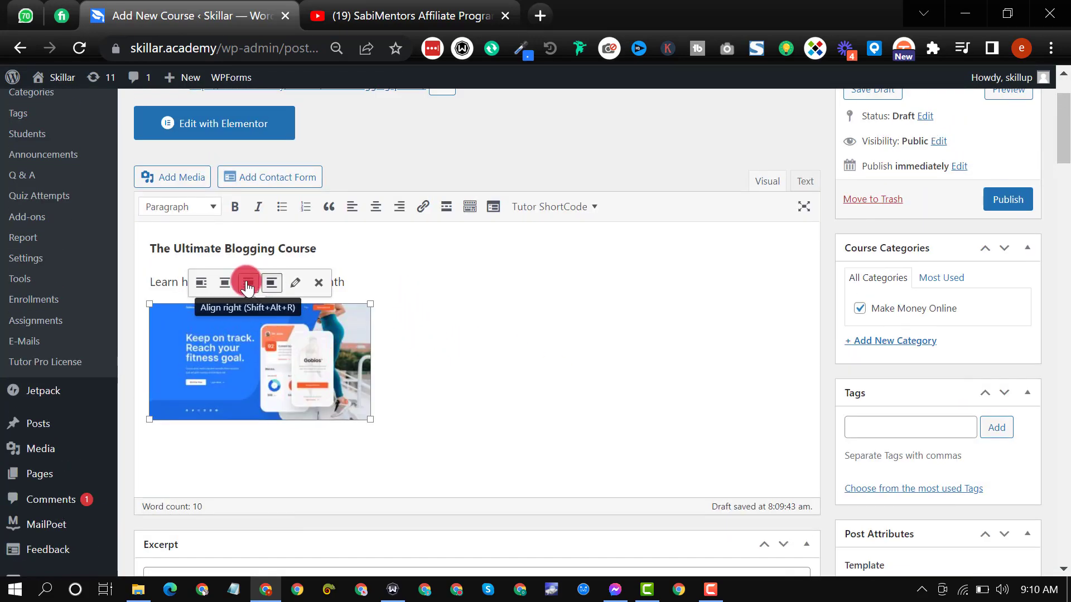
pyautogui.click(225, 283)
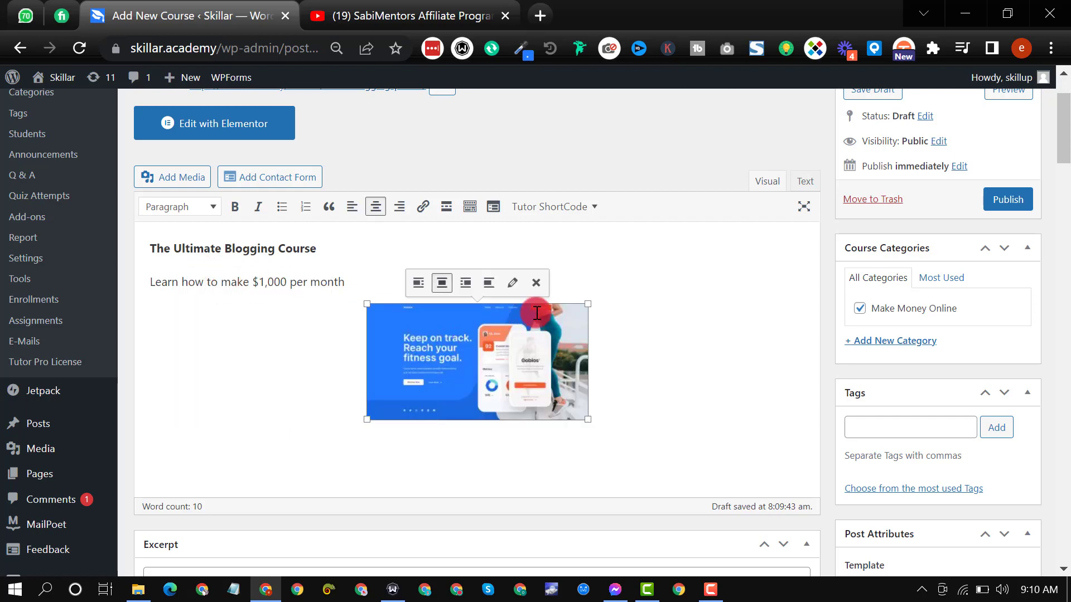
pyautogui.click(512, 283)
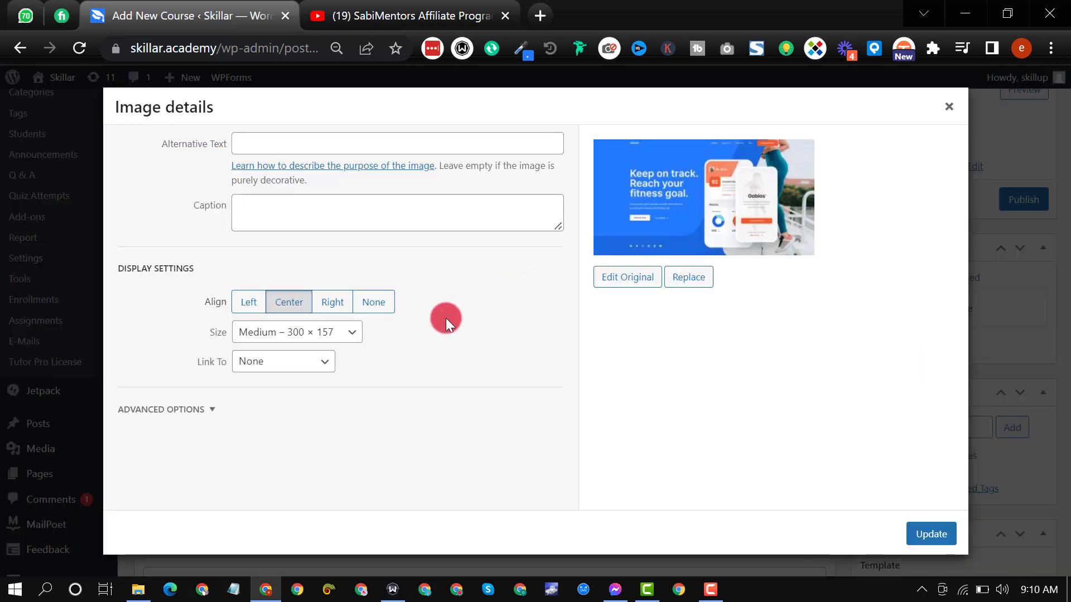
pyautogui.click(292, 330)
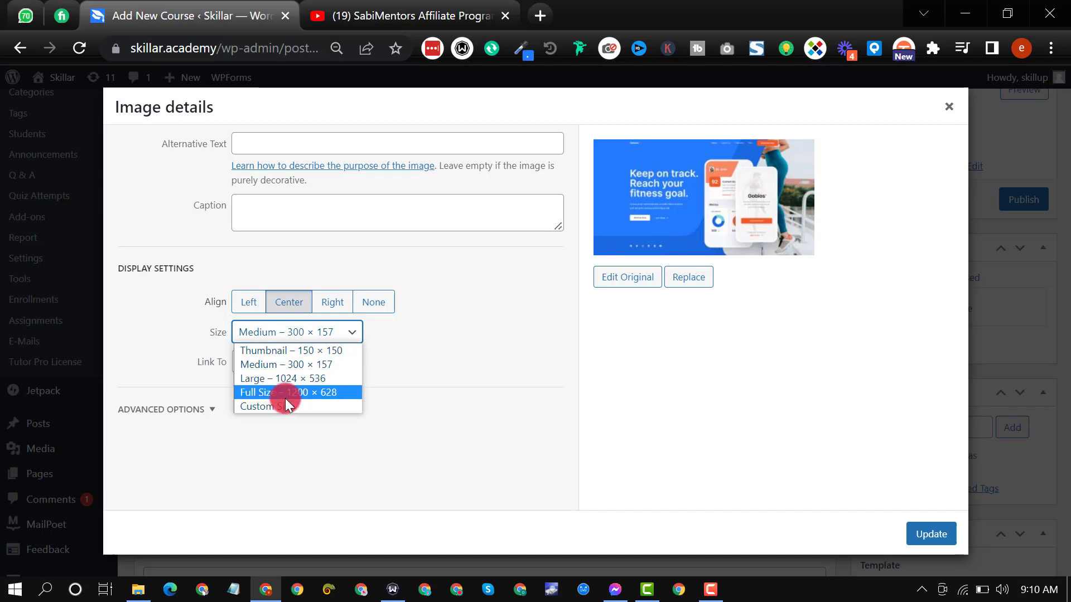
pyautogui.click(279, 378)
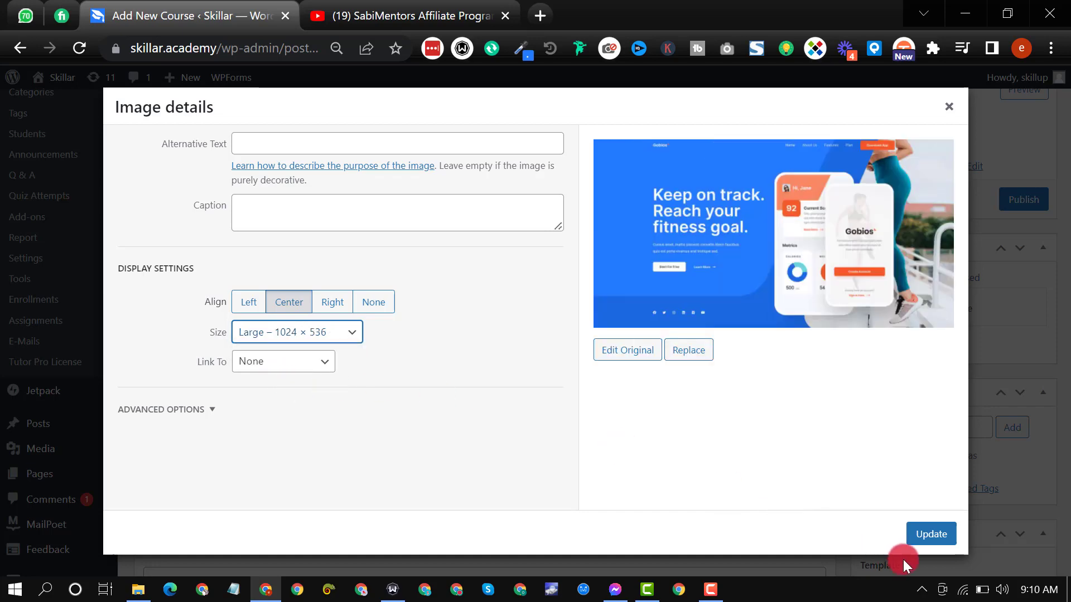
pyautogui.click(923, 536)
# Step: Add the line "This is all you need" below the image in the course description
pyautogui.scroll(-5, 330, 301)
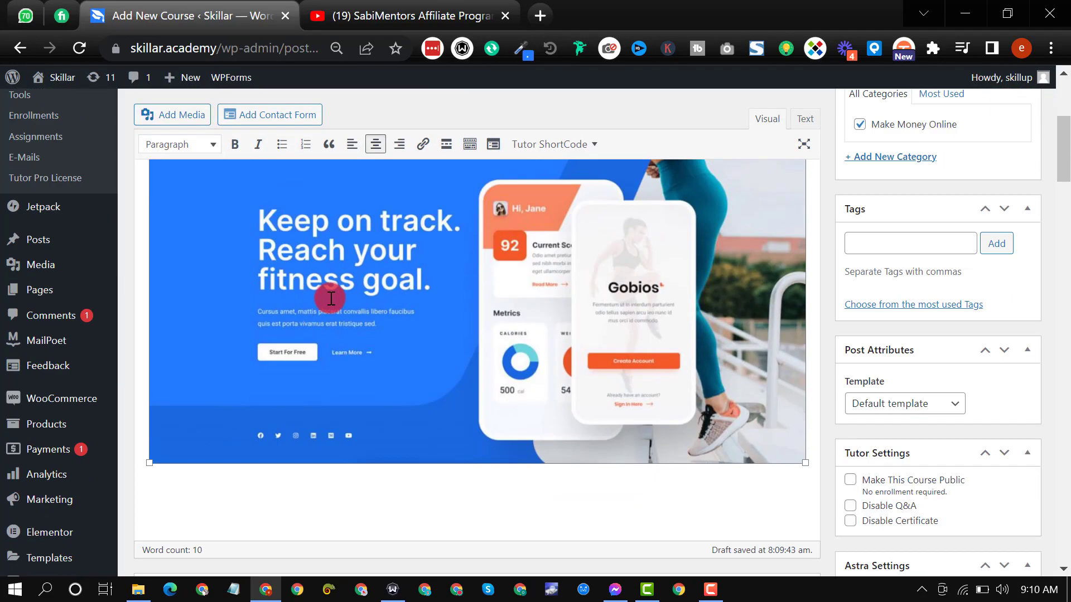
pyautogui.click(219, 411)
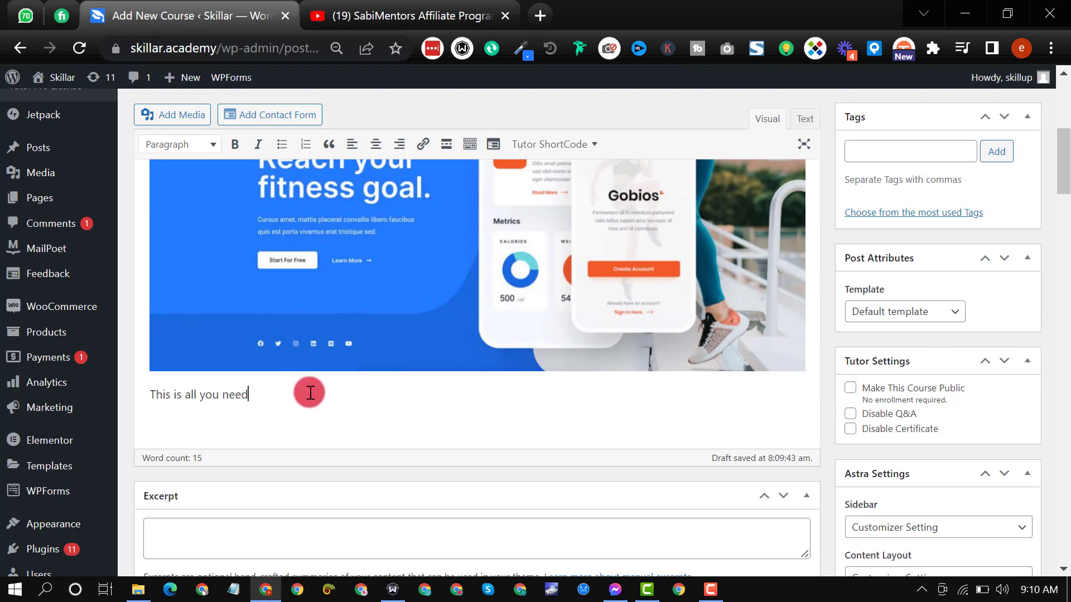
# Step: Set the course's difficulty level to All Levels in the course settings
pyautogui.scroll(-8, 382, 403)
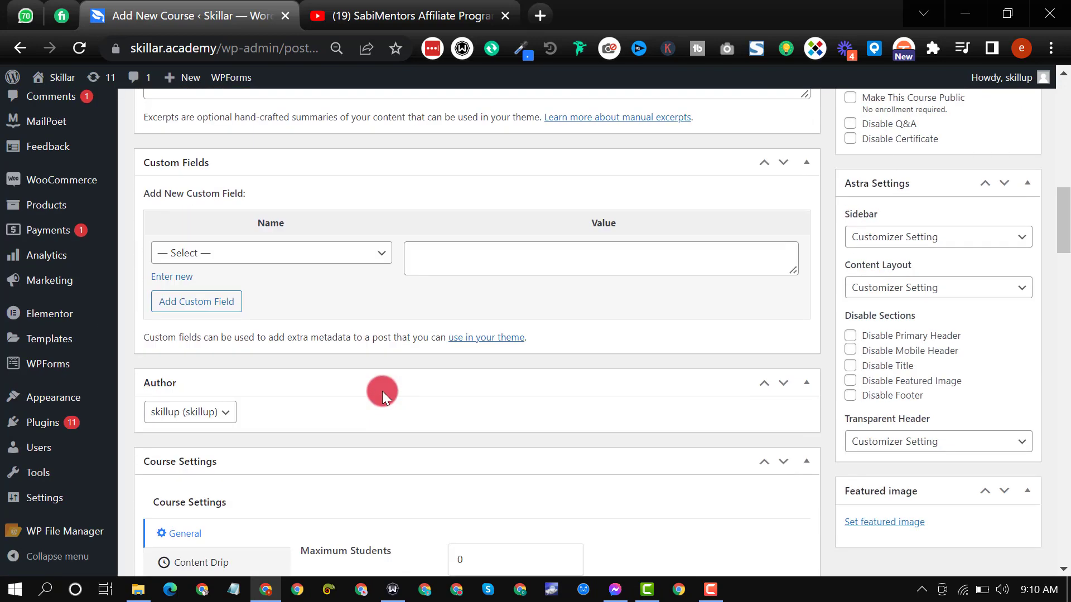
pyautogui.scroll(-2, 383, 390)
pyautogui.scroll(-2, 332, 327)
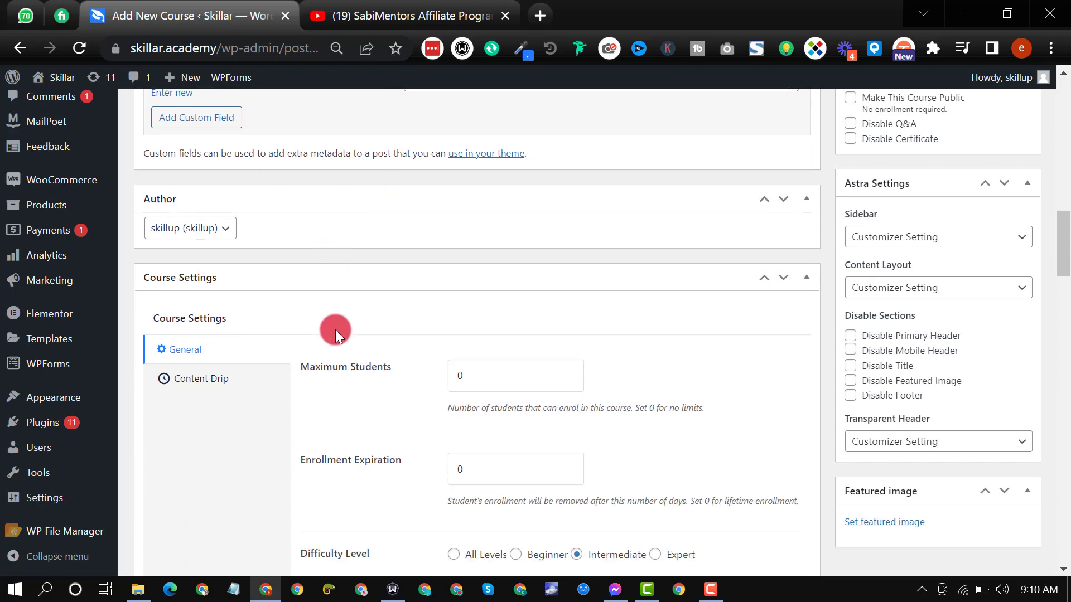
pyautogui.scroll(-5, 336, 330)
pyautogui.scroll(3, 282, 337)
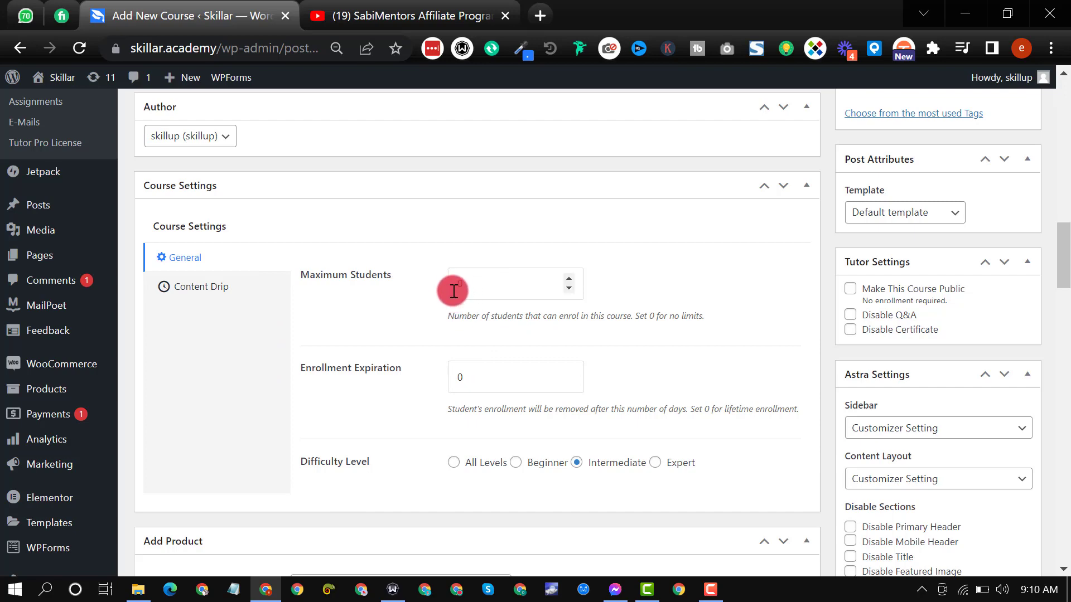
pyautogui.scroll(-2, 429, 350)
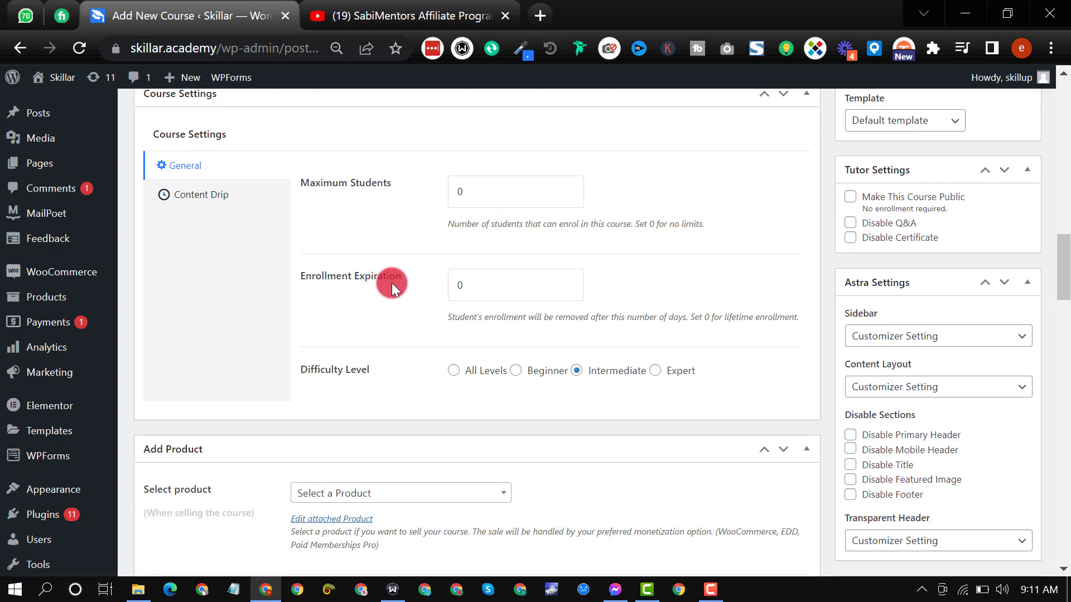
pyautogui.click(454, 371)
pyautogui.click(516, 372)
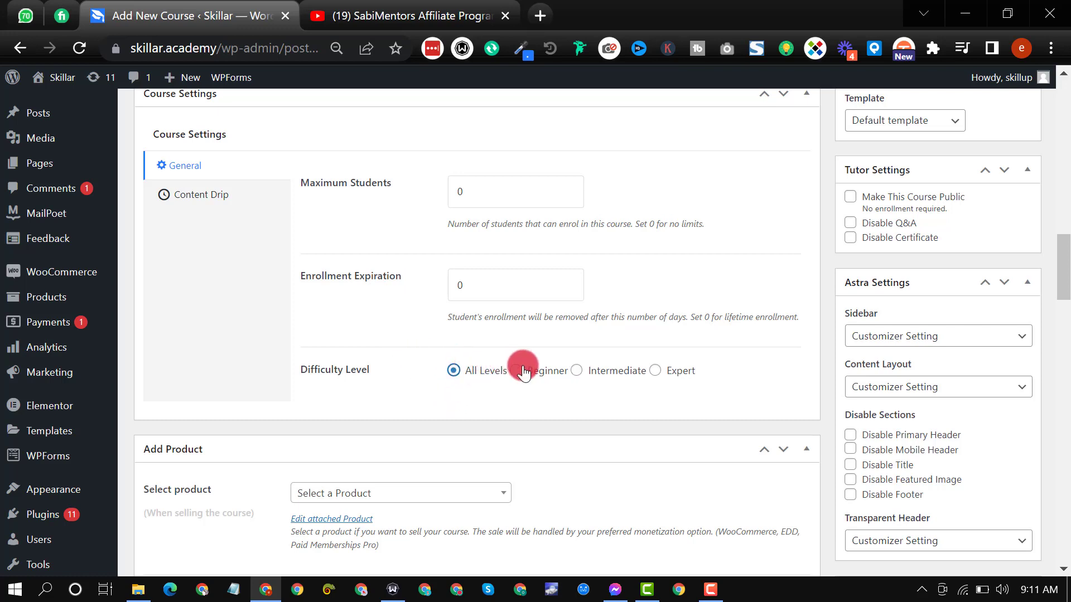
pyautogui.click(576, 371)
pyautogui.click(654, 371)
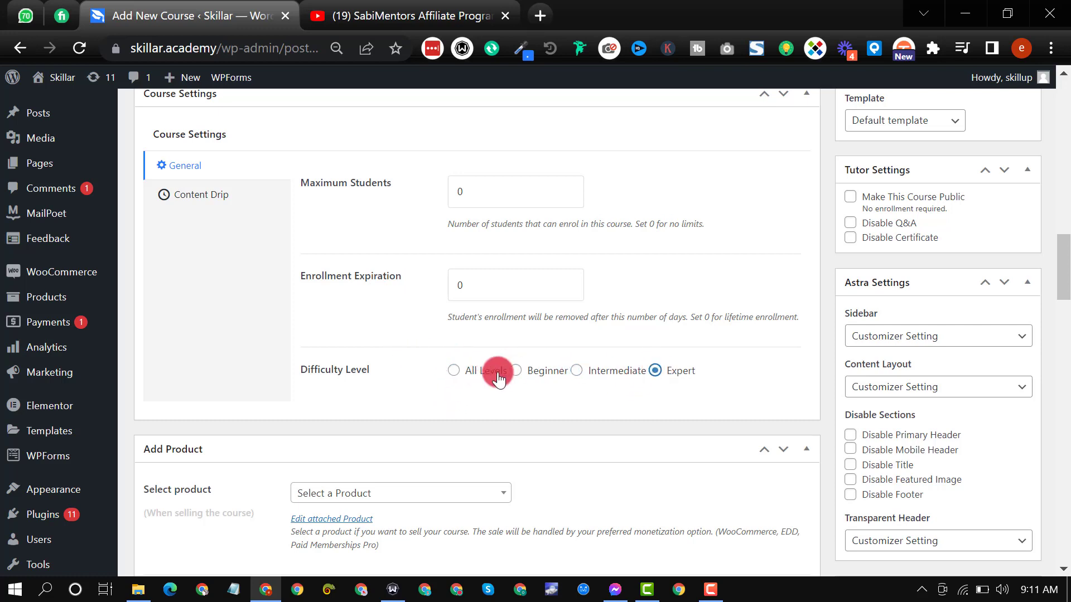
pyautogui.click(452, 371)
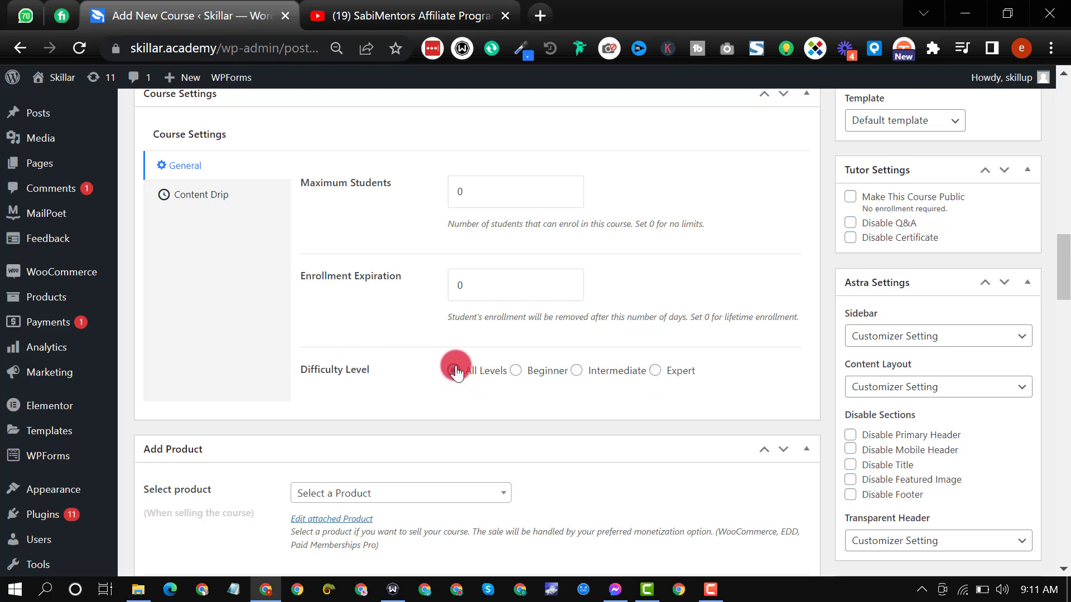
# Step: Attach the Niche Blogging Profits product to the course and set the course type to Paid
pyautogui.scroll(-3, 383, 363)
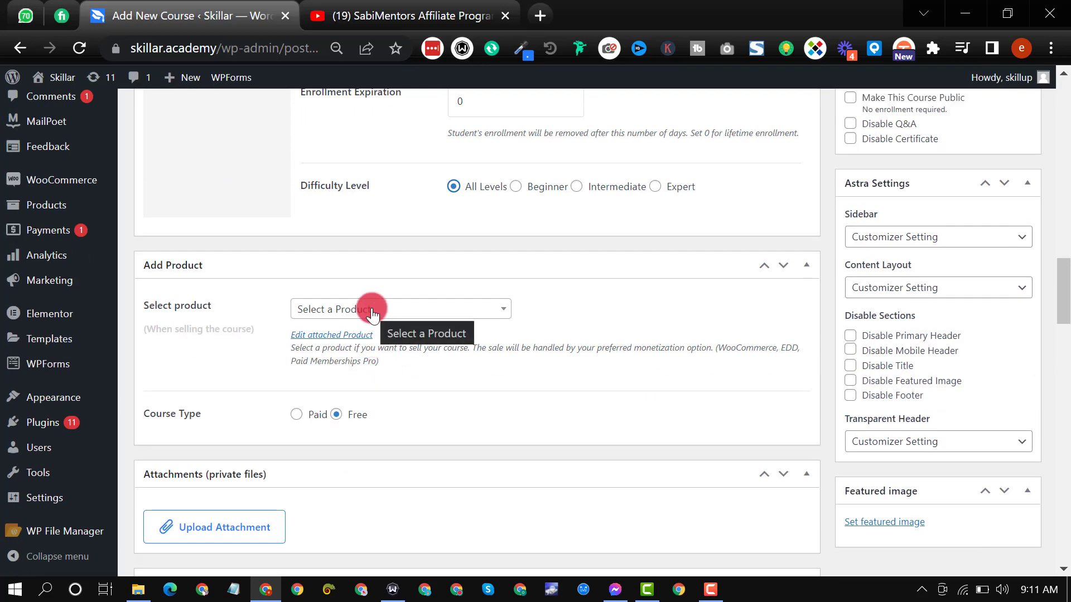
pyautogui.click(372, 313)
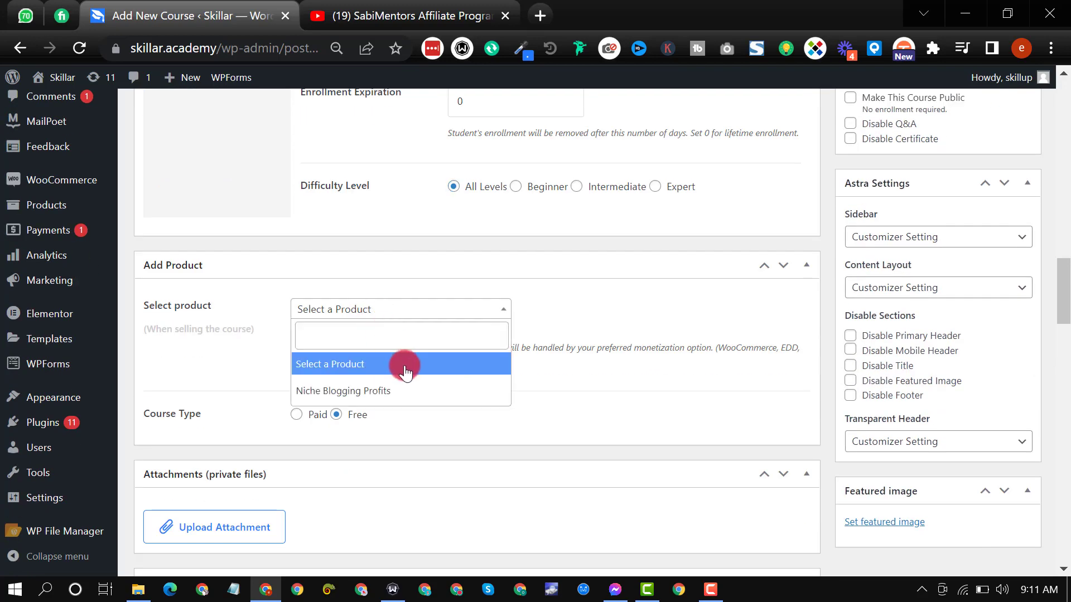
pyautogui.click(417, 395)
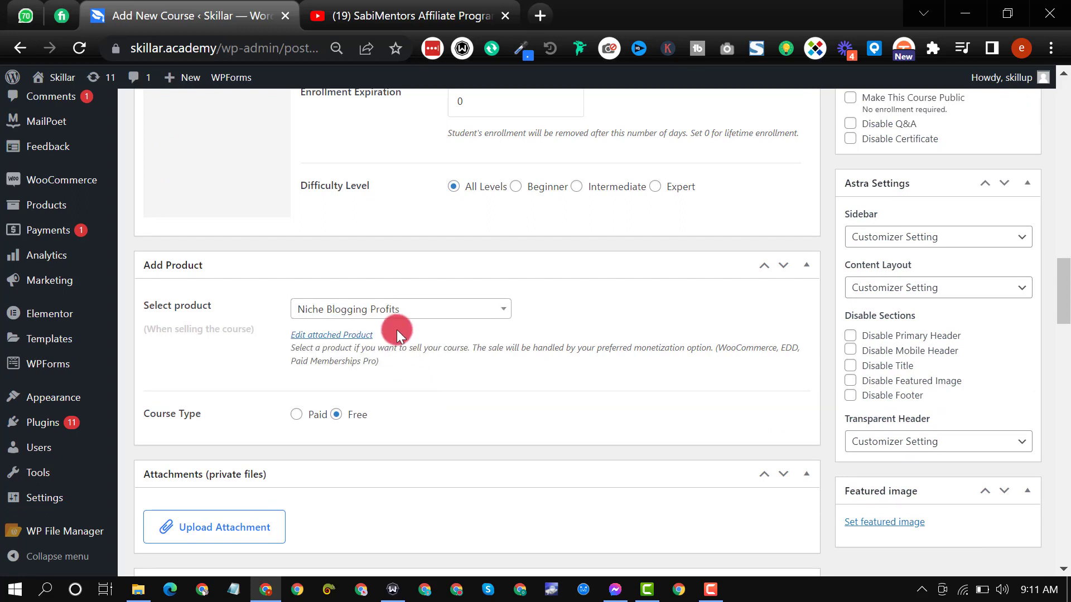
pyautogui.scroll(-2, 306, 338)
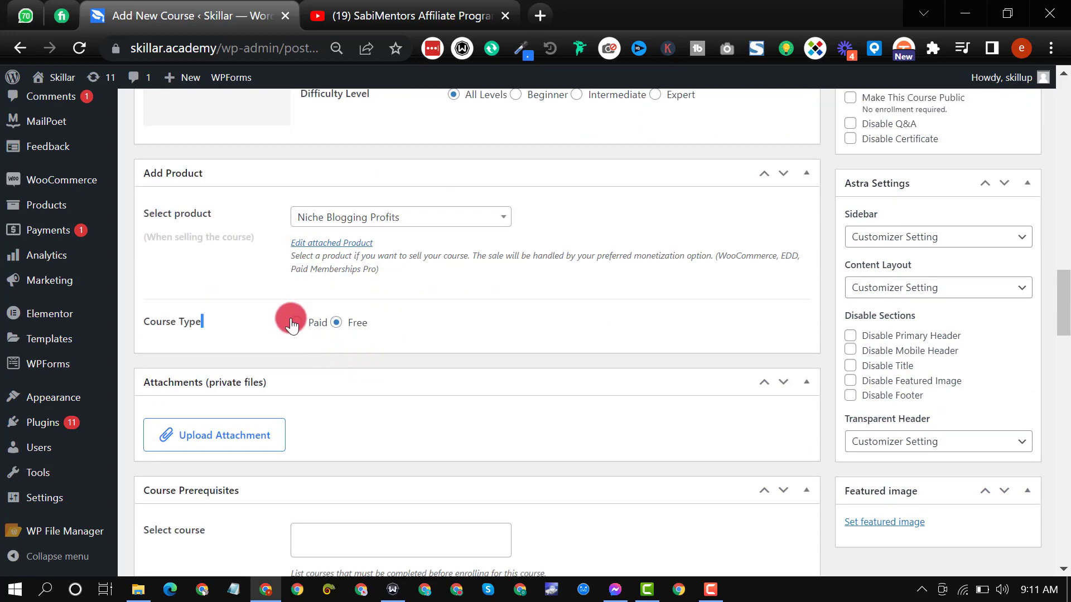
pyautogui.click(297, 323)
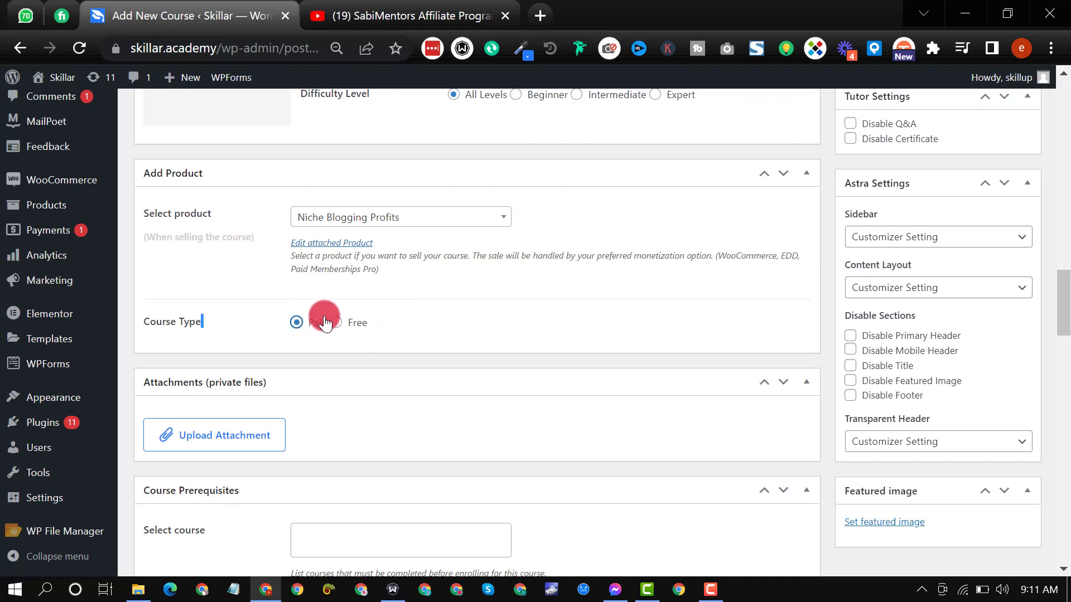
# Step: Set the purple Niche Blogging flyer from the media library as the course's featured image
pyautogui.scroll(-3, 357, 330)
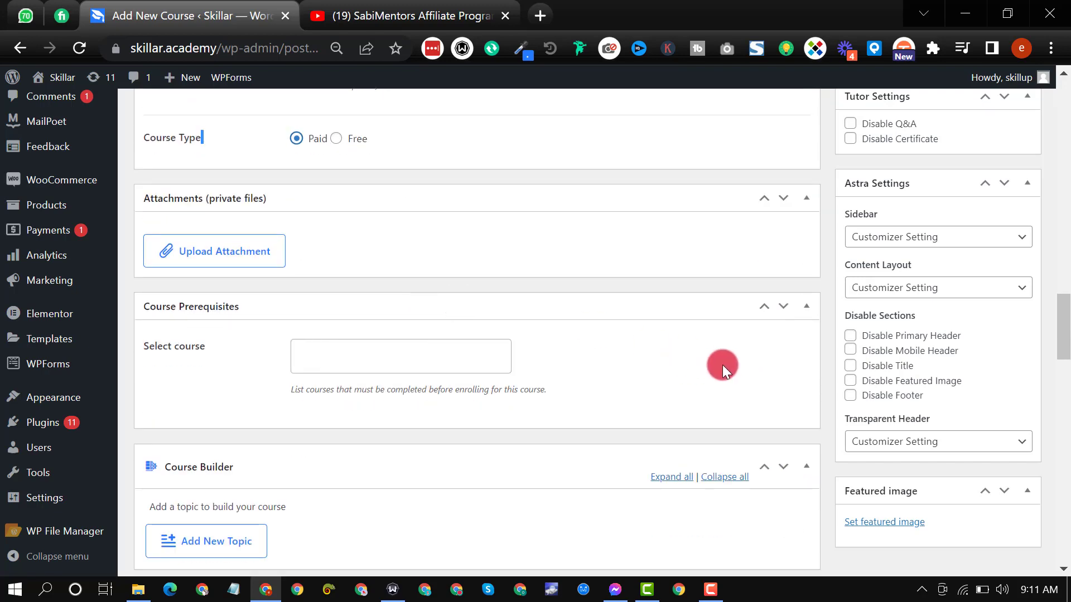
pyautogui.scroll(-5, 728, 364)
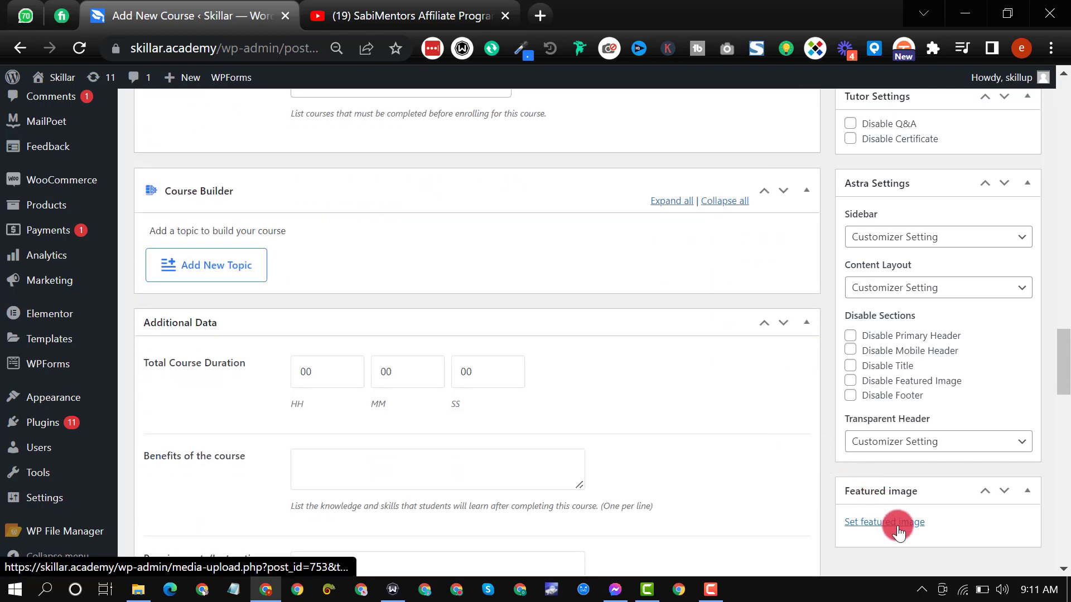
pyautogui.click(898, 531)
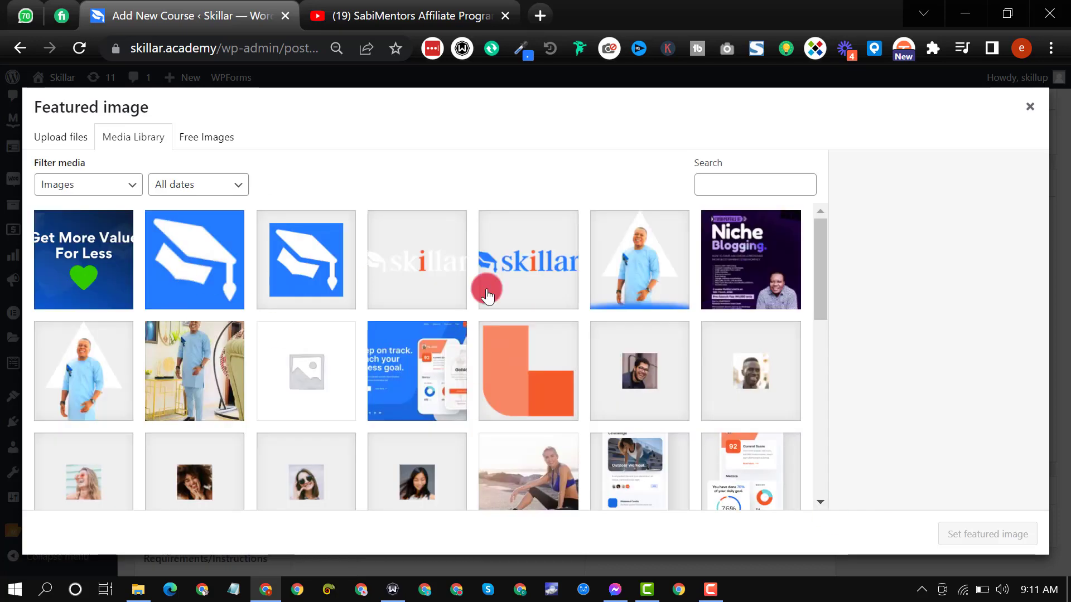
pyautogui.click(741, 272)
pyautogui.click(1023, 532)
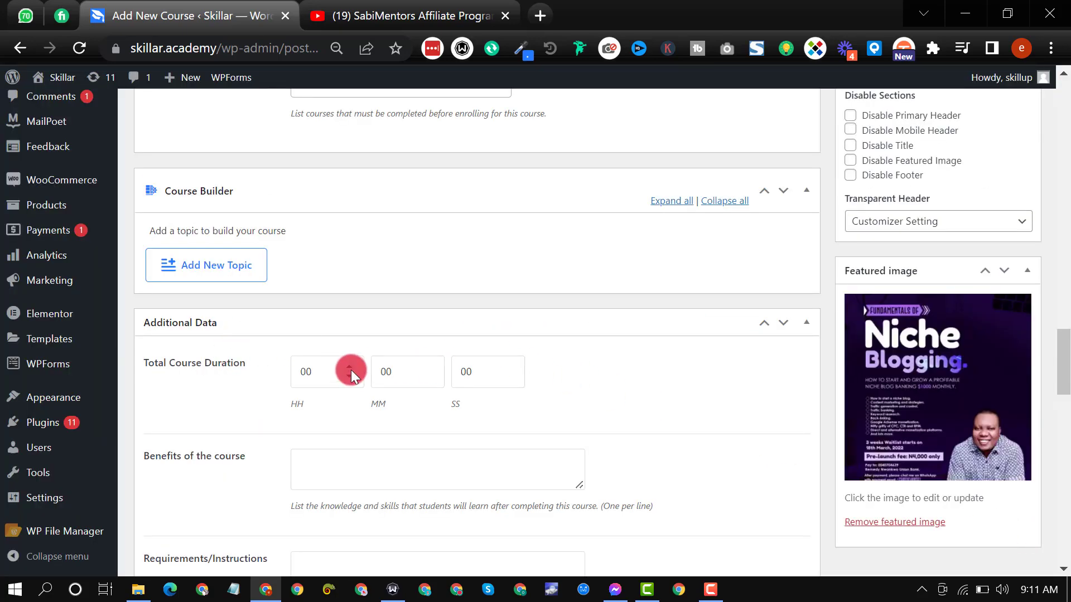
# Step: Set the total course duration to 2 hours
pyautogui.click(350, 370)
pyautogui.click(350, 370)
pyautogui.scroll(-1, 693, 430)
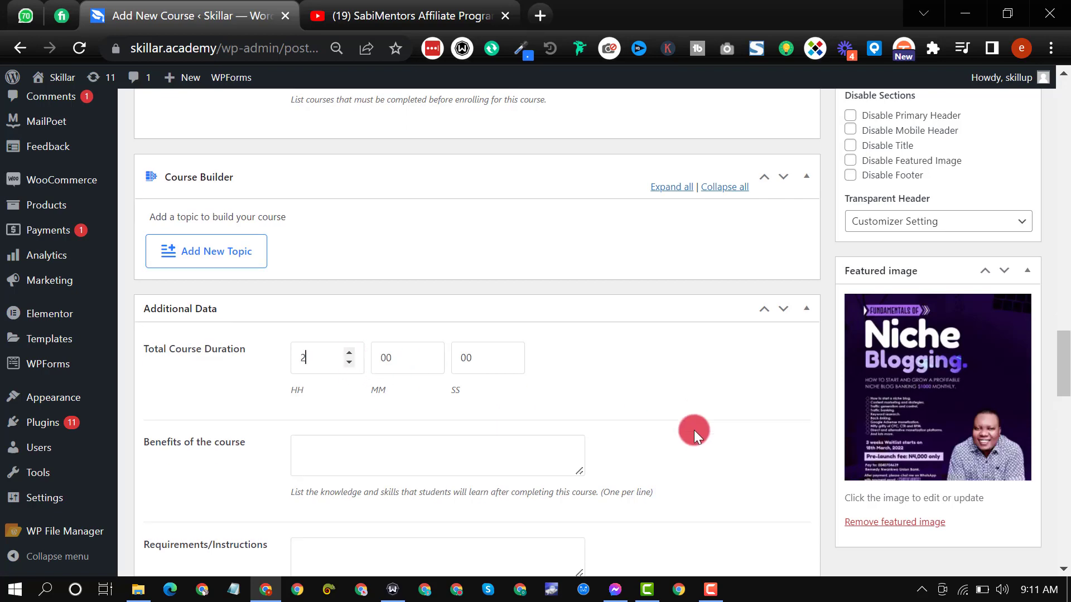
# Step: Enter "Benefit 1" and "Benefit 2" on separate lines as the benefits of the course
pyautogui.scroll(-3, 693, 430)
pyautogui.click(365, 284)
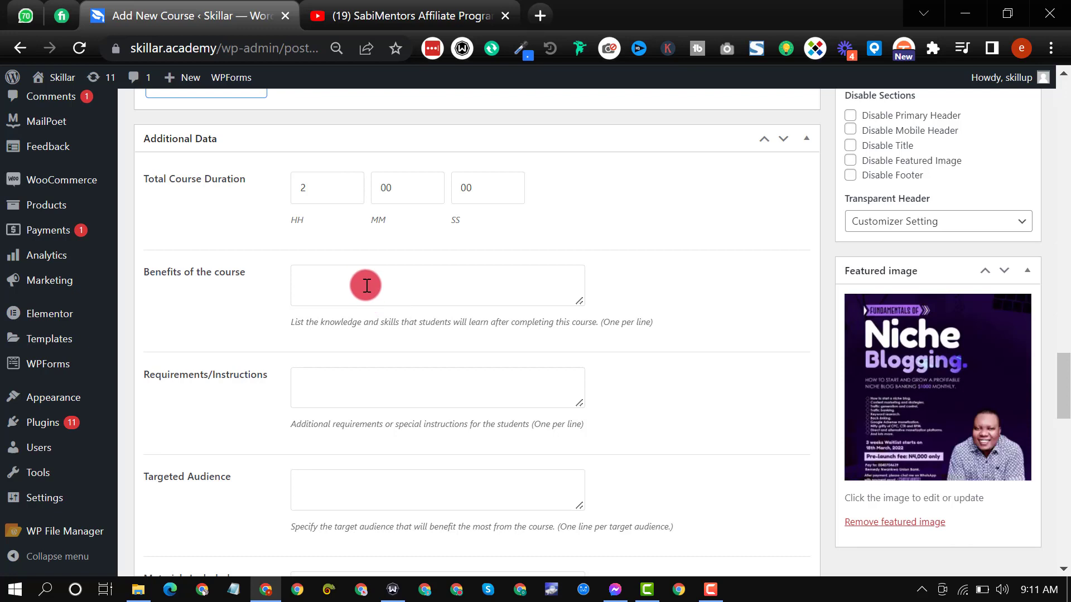
pyautogui.write('Benefit 1')
pyautogui.hotkey('ctrl', 'a')
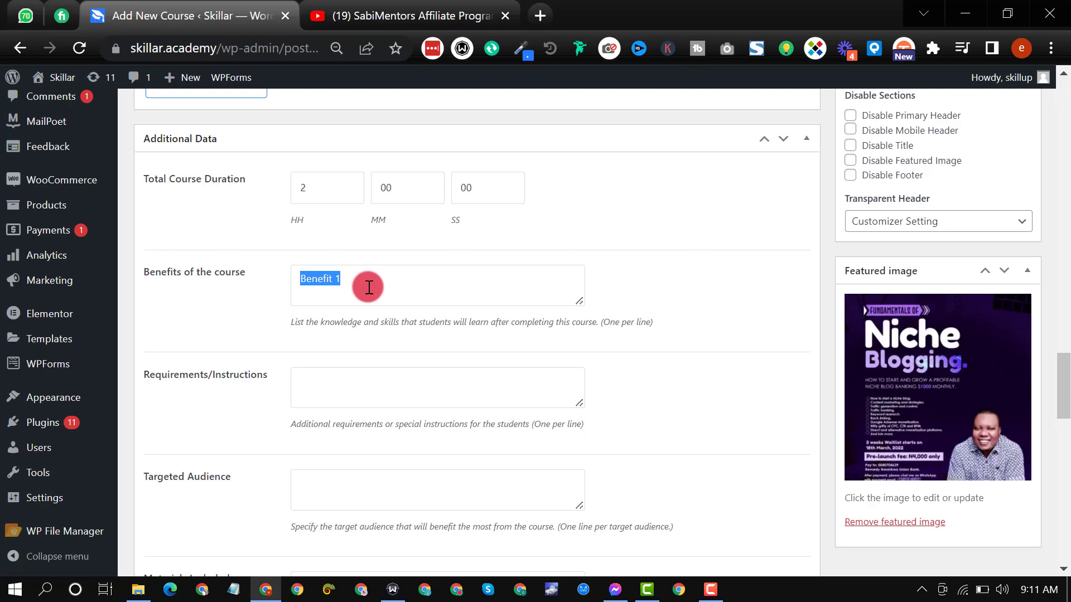
pyautogui.click(369, 287)
pyautogui.write('Benefit 2')
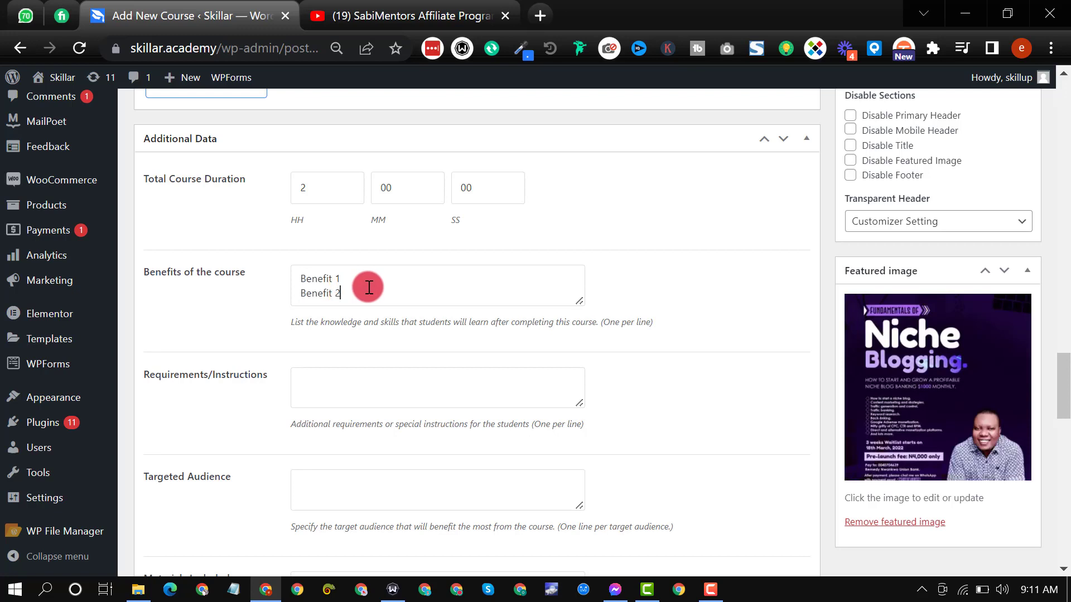
# Step: Enter "Computer" and "Internet" on separate lines as the course's requirements and instructions
pyautogui.click(381, 384)
pyautogui.write('Computer ')
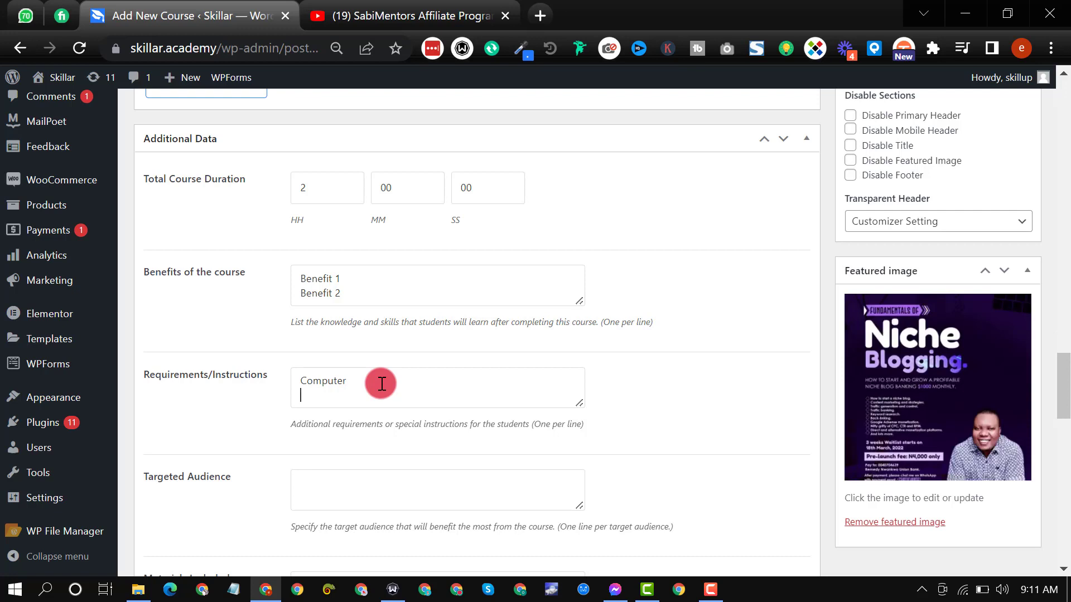
pyautogui.write('Internet')
# Step: Enter "Affiliate Marketers" as the course's targeted audience
pyautogui.scroll(-1, 385, 381)
pyautogui.scroll(-1, 386, 380)
pyautogui.click(392, 386)
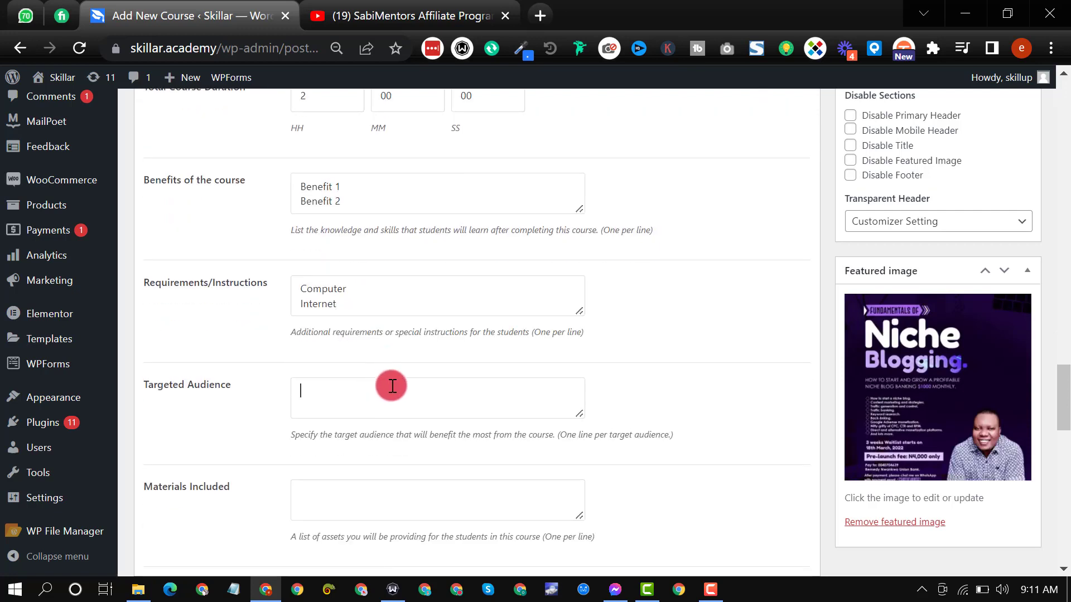
pyautogui.write('Affiliate Marketer')
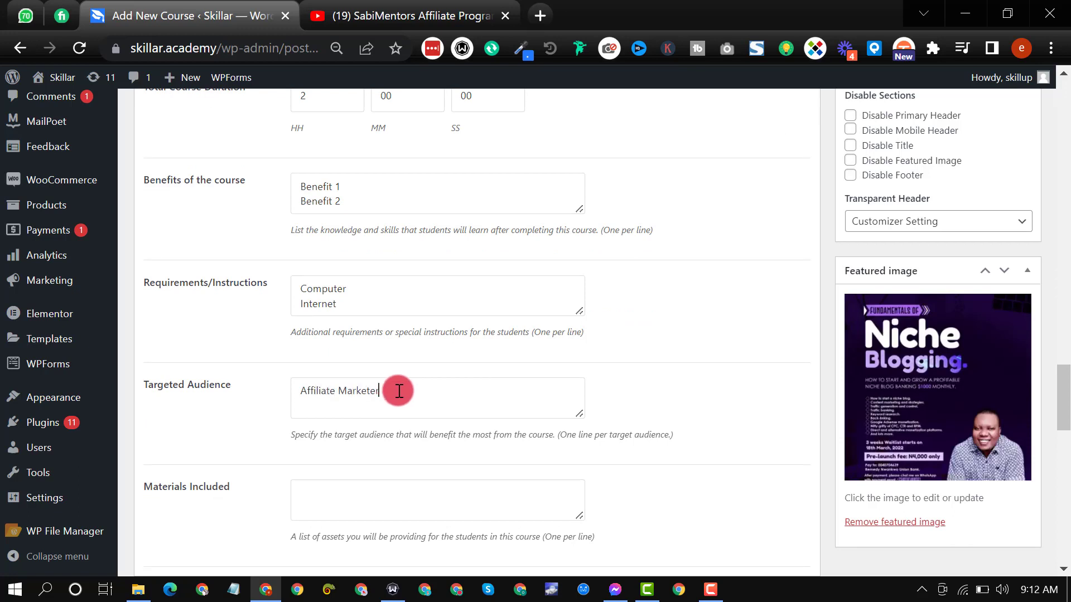
pyautogui.scroll(-2, 393, 388)
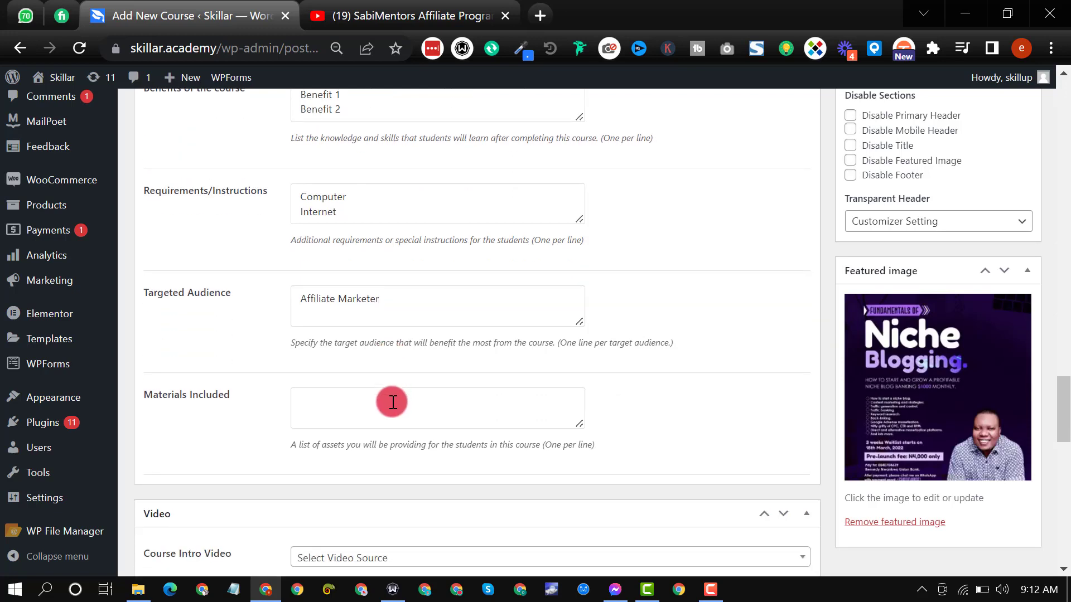
pyautogui.write('s')
# Step: List "Videos", "PDFs", "Templates" and "Graphics" on separate lines as the materials included in the course
pyautogui.click(364, 413)
pyautogui.write('Videos')
pyautogui.press('Return')
pyautogui.write('PDFS')
pyautogui.press('Return')
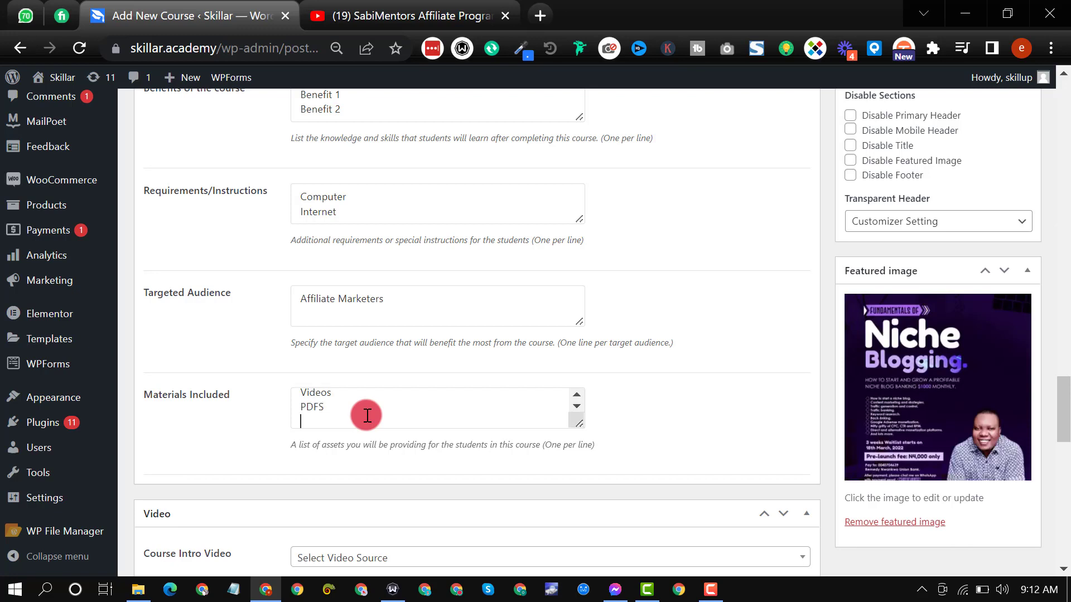
pyautogui.press('BackSpace')
pyautogui.press('BackSpace')
pyautogui.write('s')
pyautogui.press('Return')
pyautogui.write('Templates')
pyautogui.press('Return')
pyautogui.write('Graphics')
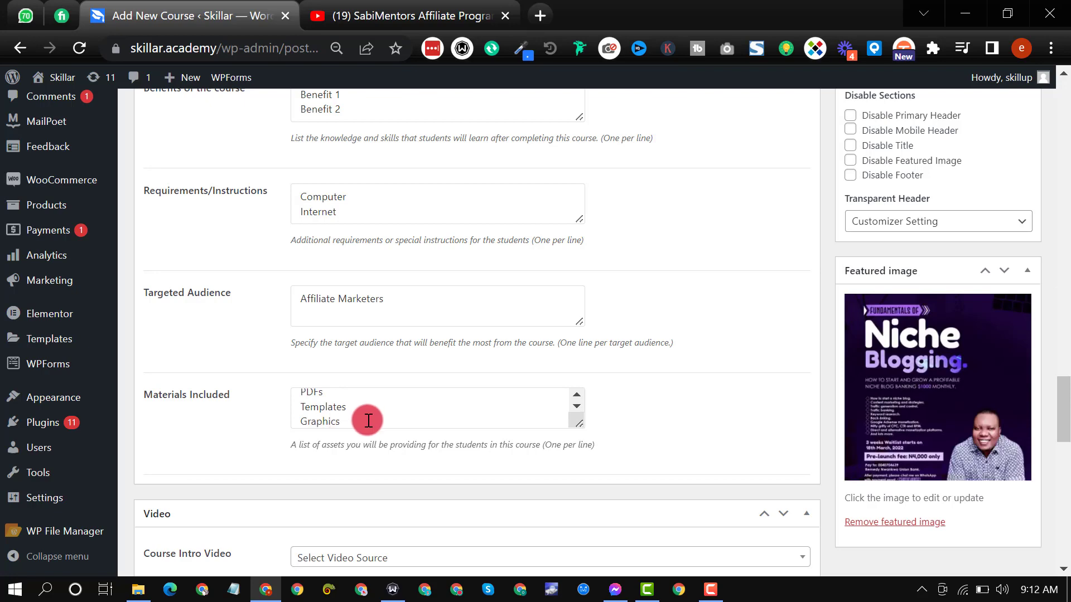
pyautogui.scroll(-4, 367, 416)
pyautogui.scroll(-3, 253, 435)
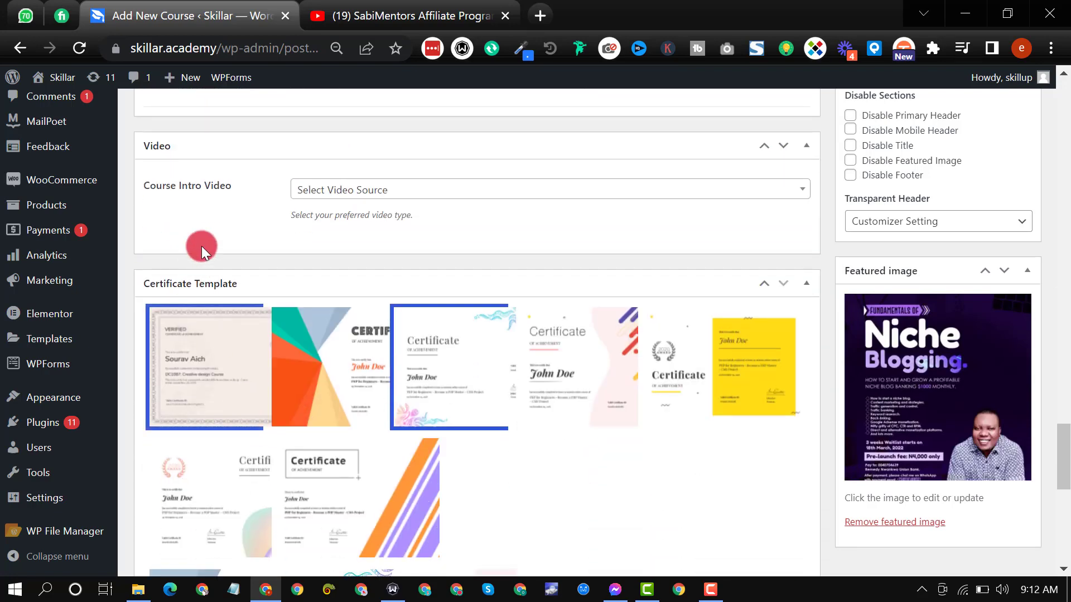
pyautogui.click(326, 188)
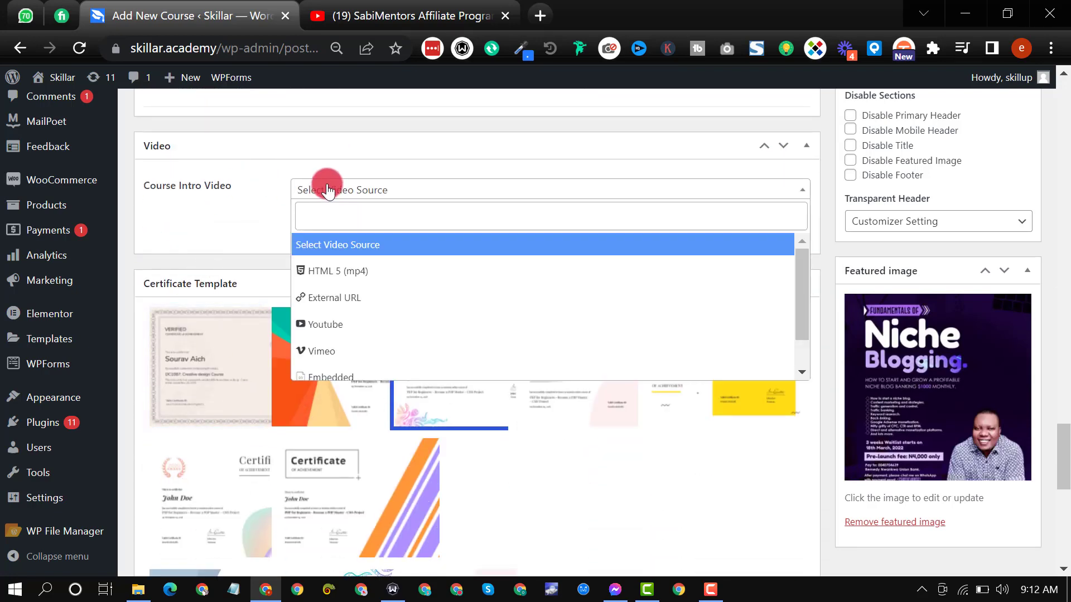
pyautogui.click(373, 325)
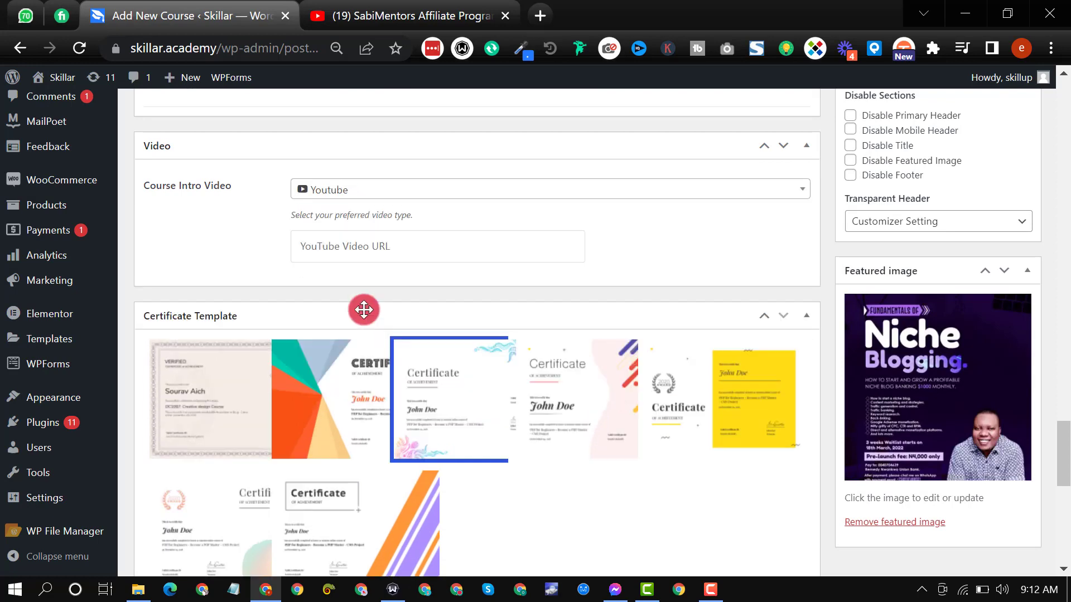
pyautogui.click(340, 249)
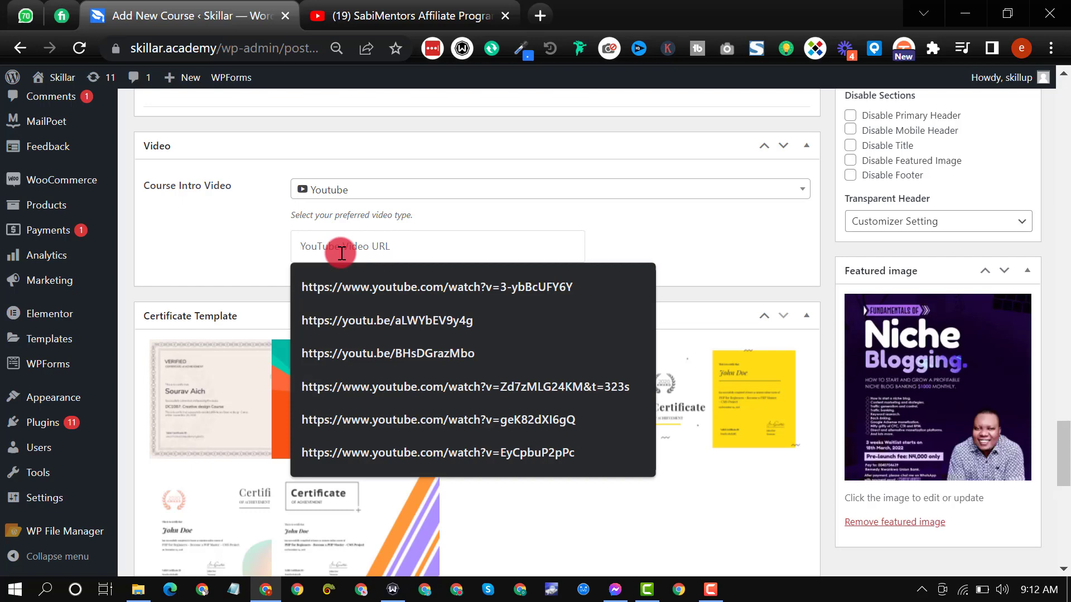
pyautogui.click(380, 298)
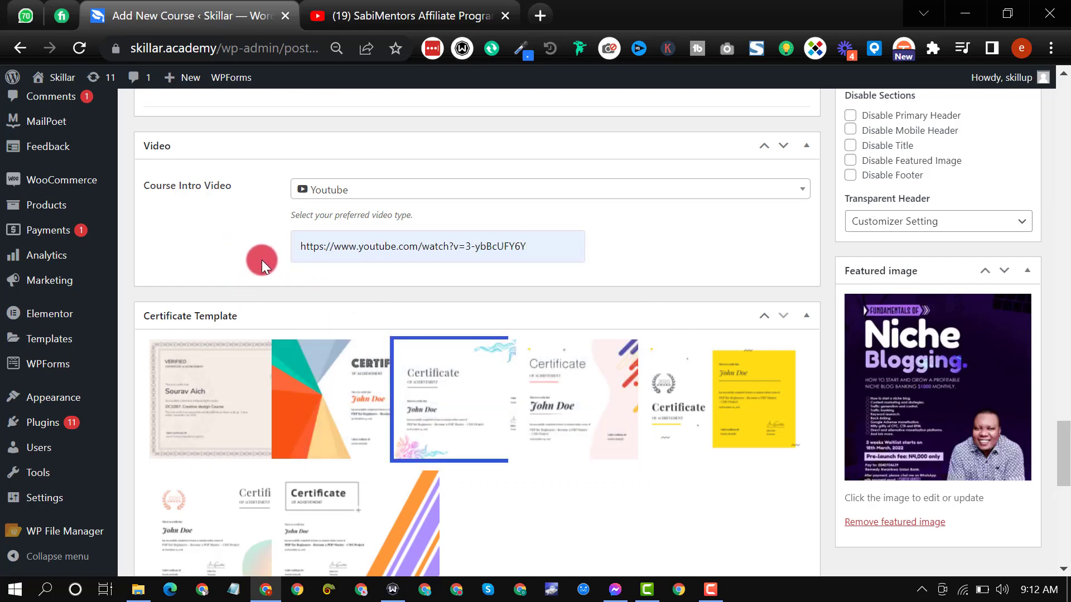
# Step: Review the available landscape and portrait certificate templates for the course
pyautogui.scroll(-1, 446, 399)
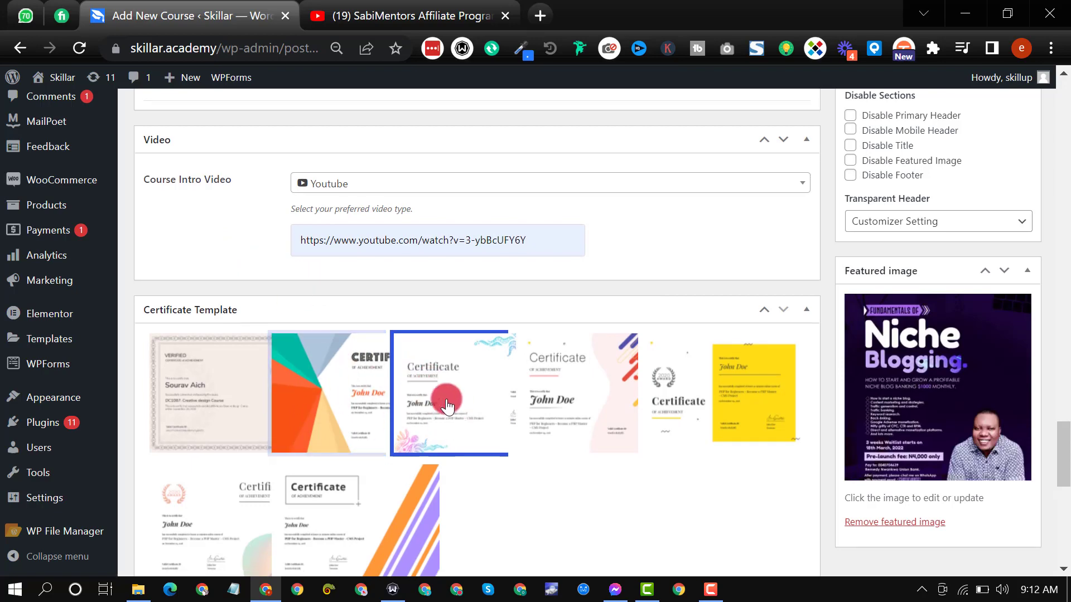
pyautogui.scroll(-3, 446, 400)
pyautogui.scroll(-7, 449, 390)
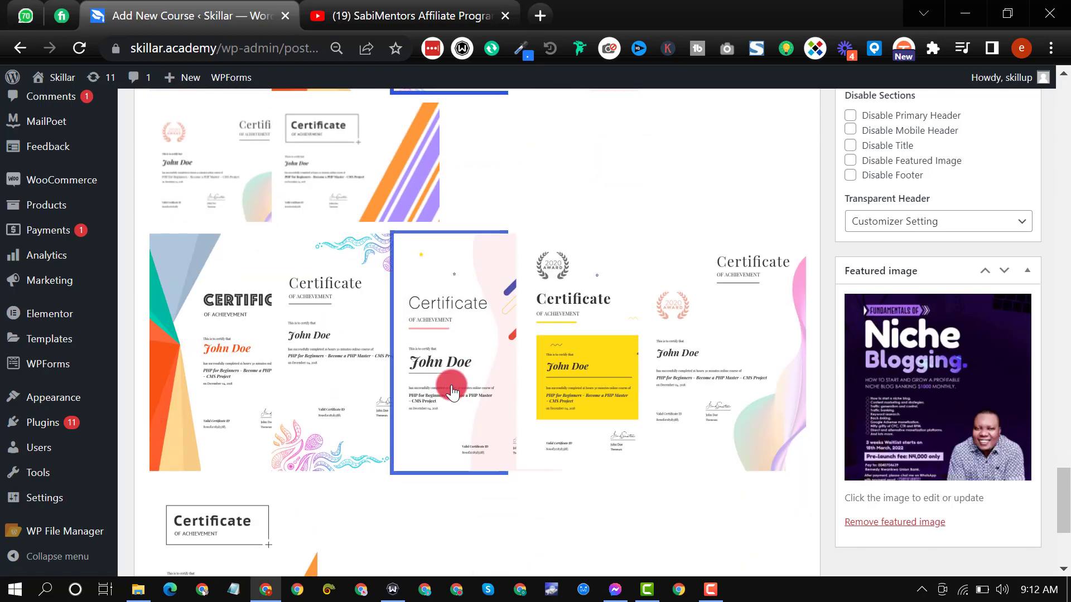
pyautogui.scroll(5, 430, 413)
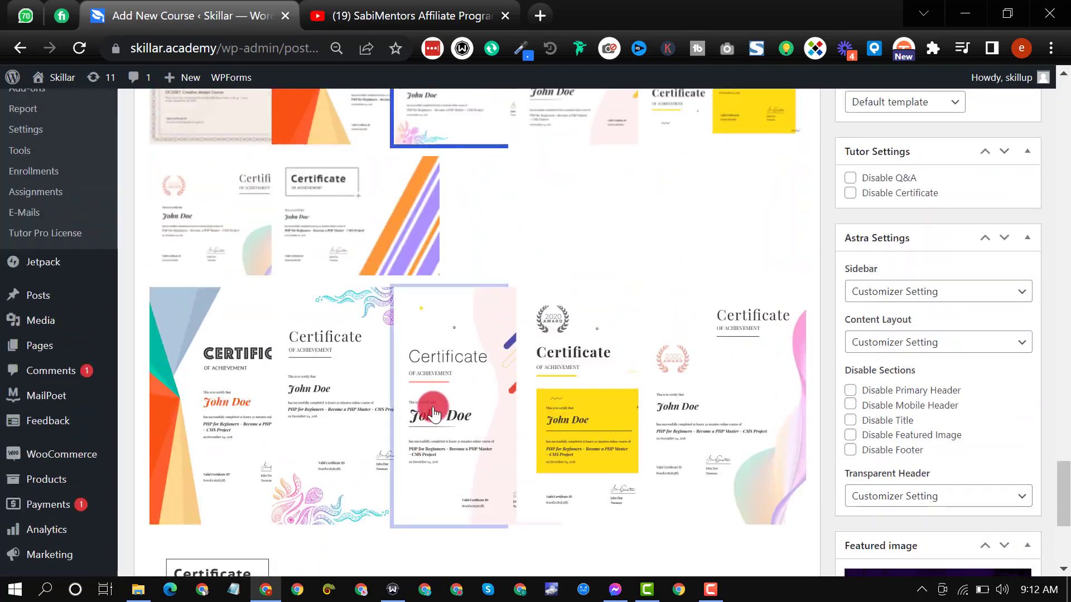
pyautogui.scroll(2, 502, 341)
pyautogui.scroll(-6, 507, 344)
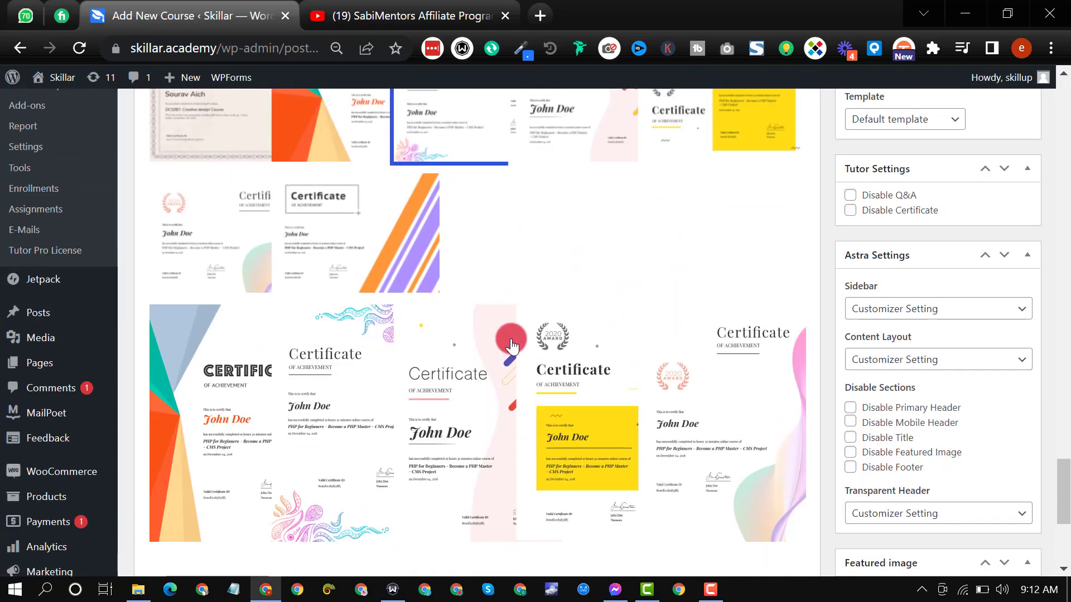
pyautogui.scroll(10, 757, 435)
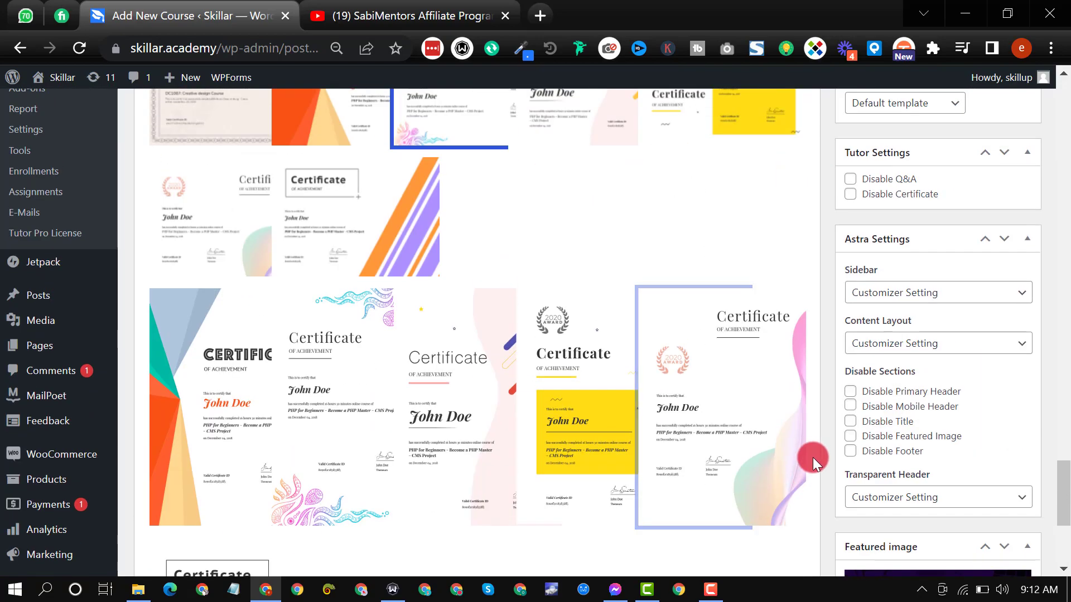
pyautogui.scroll(4, 866, 483)
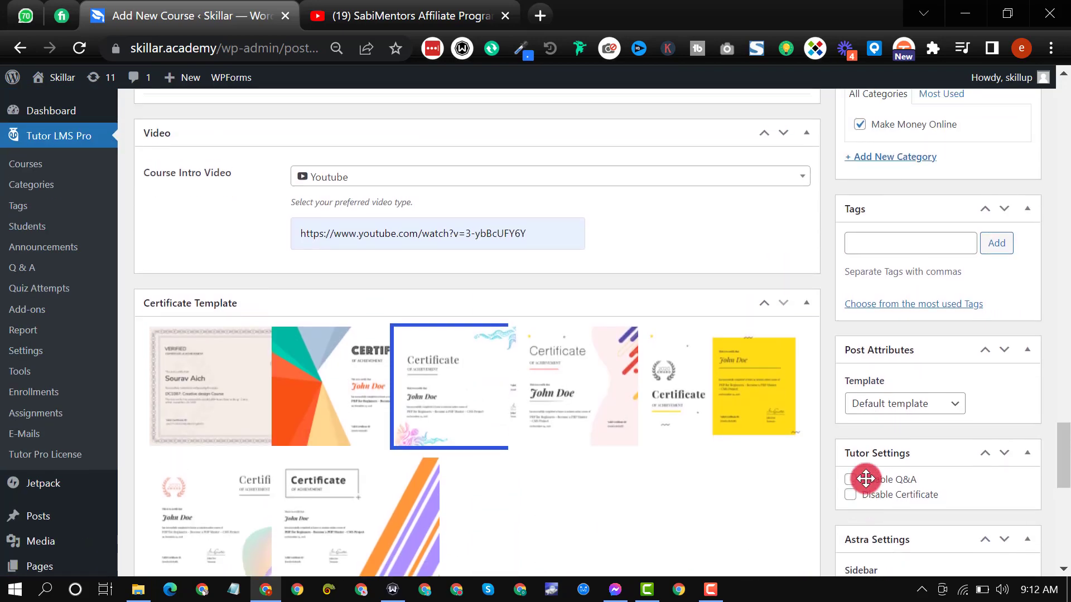
# Step: Add a topic named "ACCESS TO COURSE MATERIALS" in the Course Builder, leaving its summary empty
pyautogui.scroll(2, 691, 483)
pyautogui.scroll(11, 691, 483)
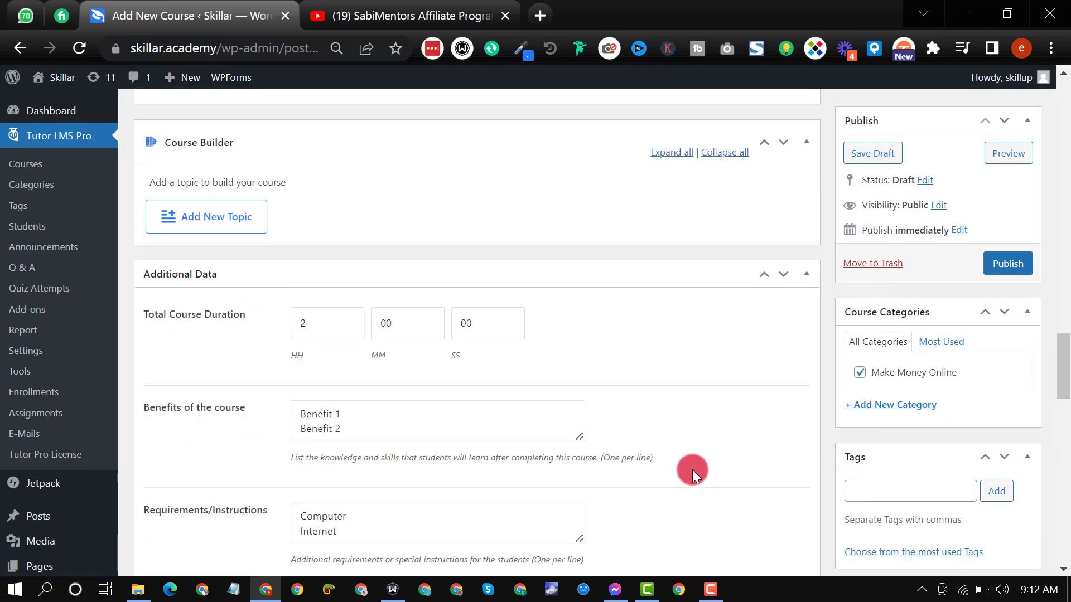
pyautogui.scroll(2, 424, 375)
pyautogui.scroll(-3, 391, 377)
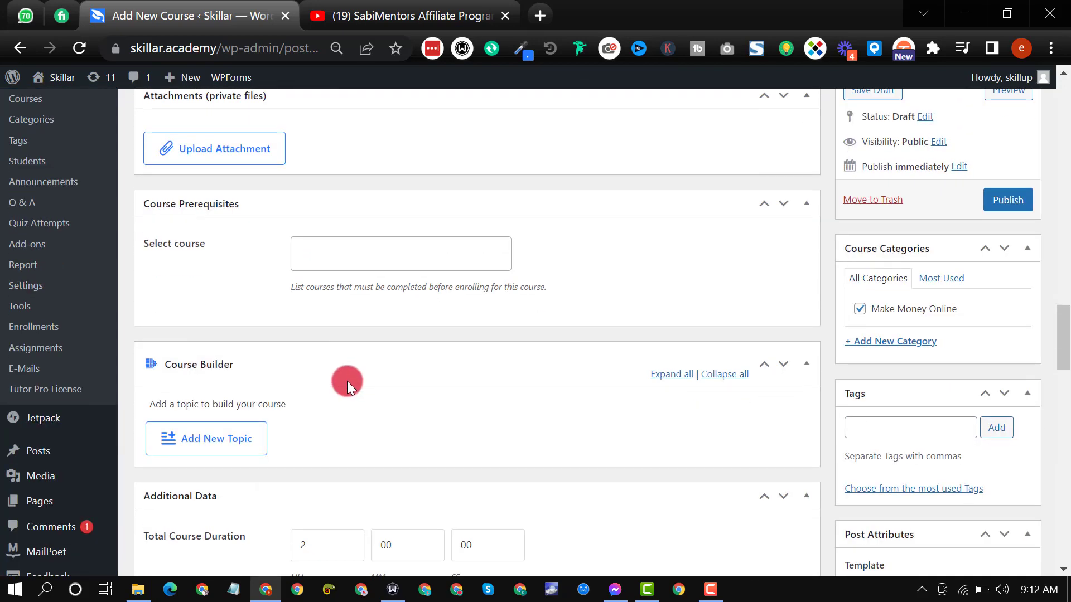
pyautogui.click(200, 414)
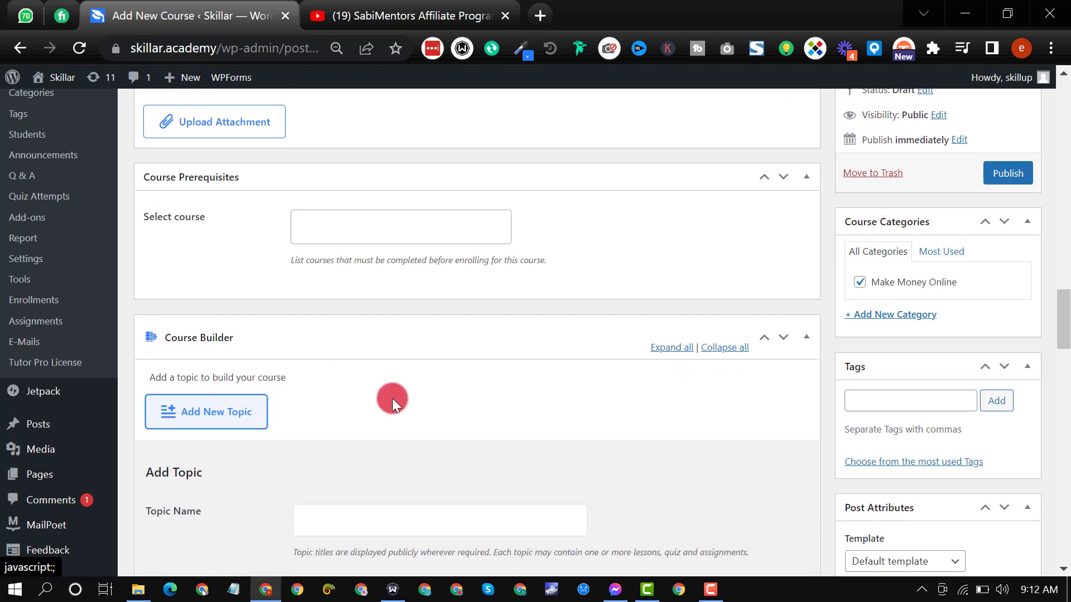
pyautogui.scroll(-3, 389, 399)
pyautogui.click(379, 349)
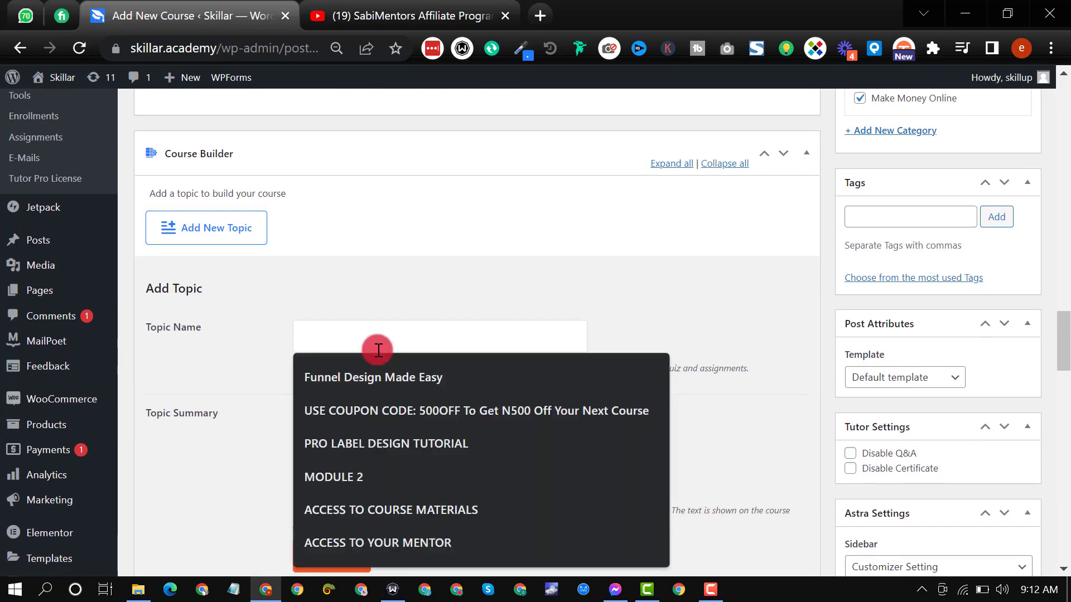
pyautogui.write('N')
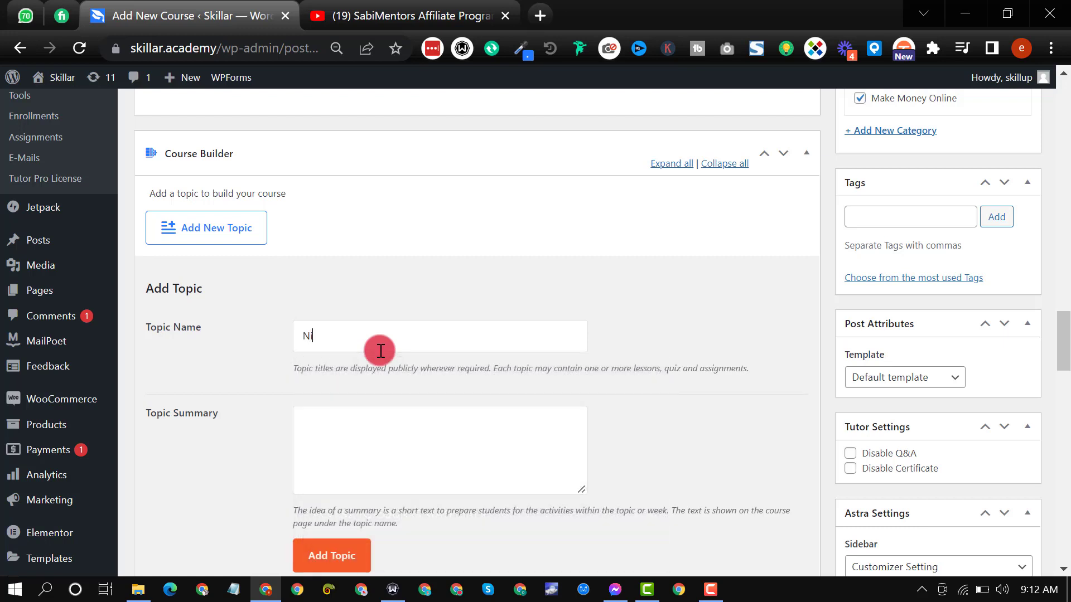
pyautogui.write('iche')
pyautogui.hotkey('ctrl', 'a')
pyautogui.write('Access')
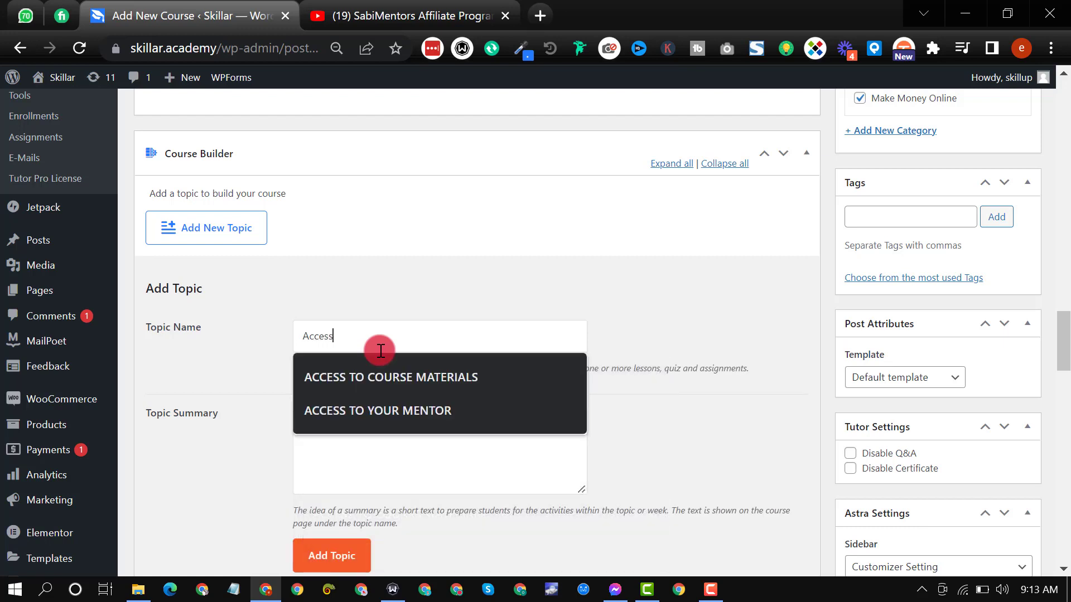
pyautogui.click(397, 370)
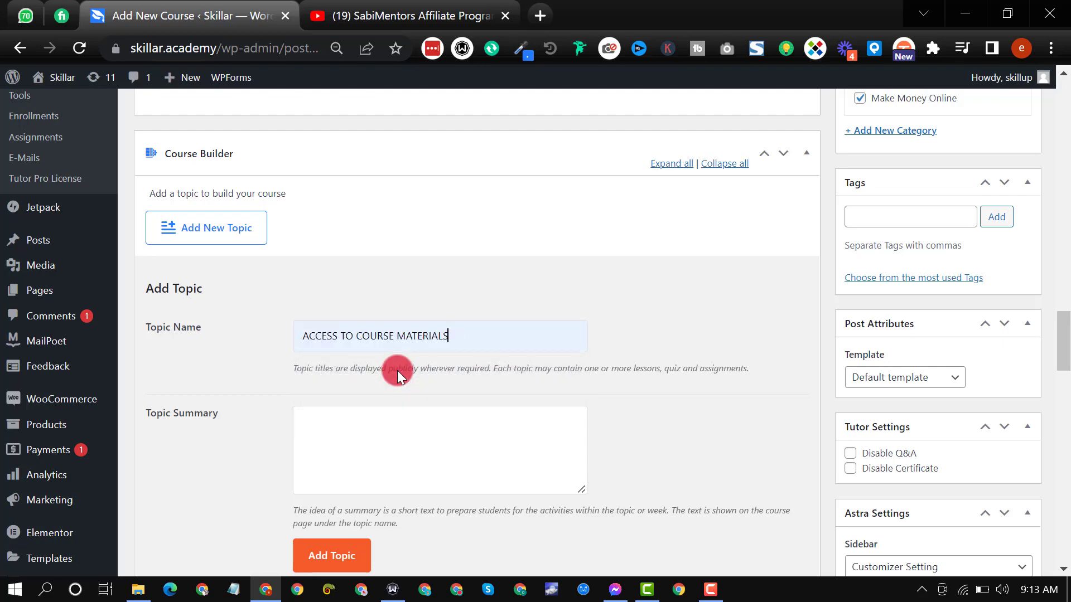
pyautogui.scroll(-3, 385, 368)
pyautogui.click(356, 385)
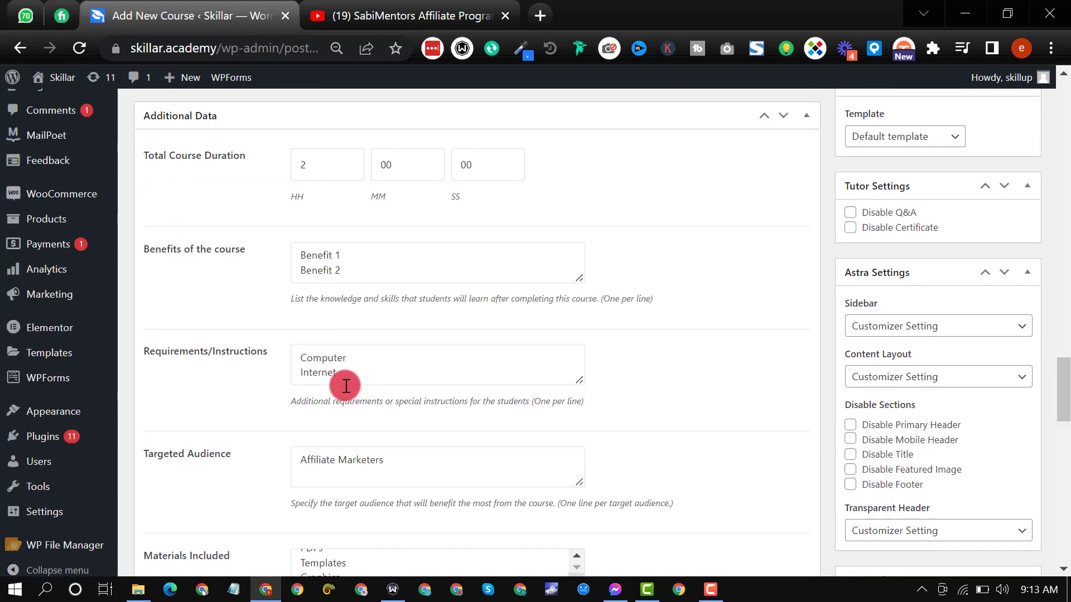
# Step: Start a lesson under the ACCESS TO COURSE MATERIALS topic and title it "Video 1: How To Buy A Hosting Account"
pyautogui.scroll(6, 271, 392)
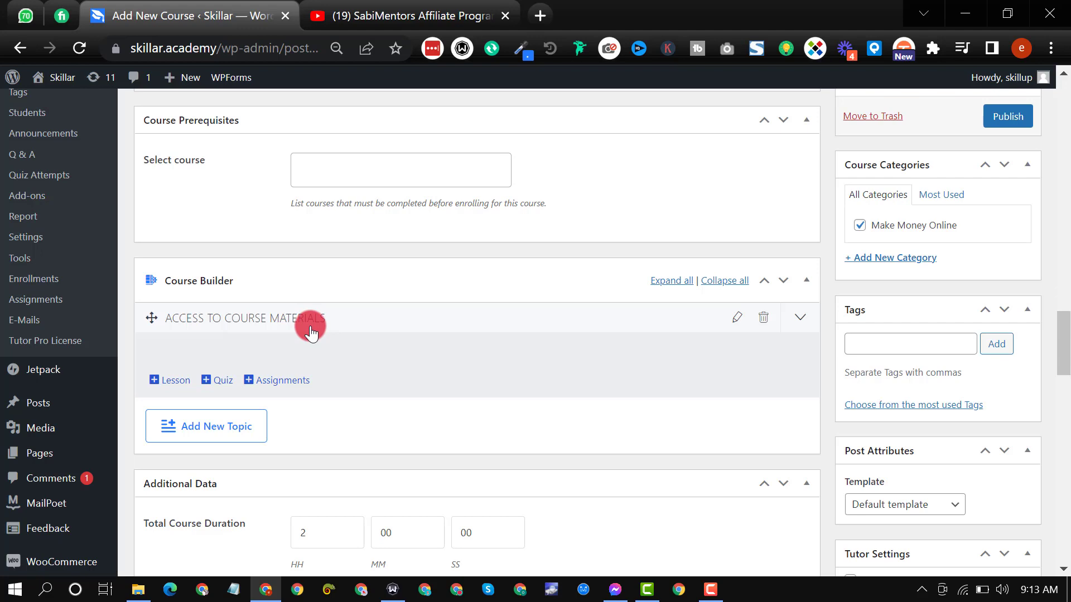
pyautogui.click(311, 333)
pyautogui.click(311, 333)
pyautogui.click(169, 384)
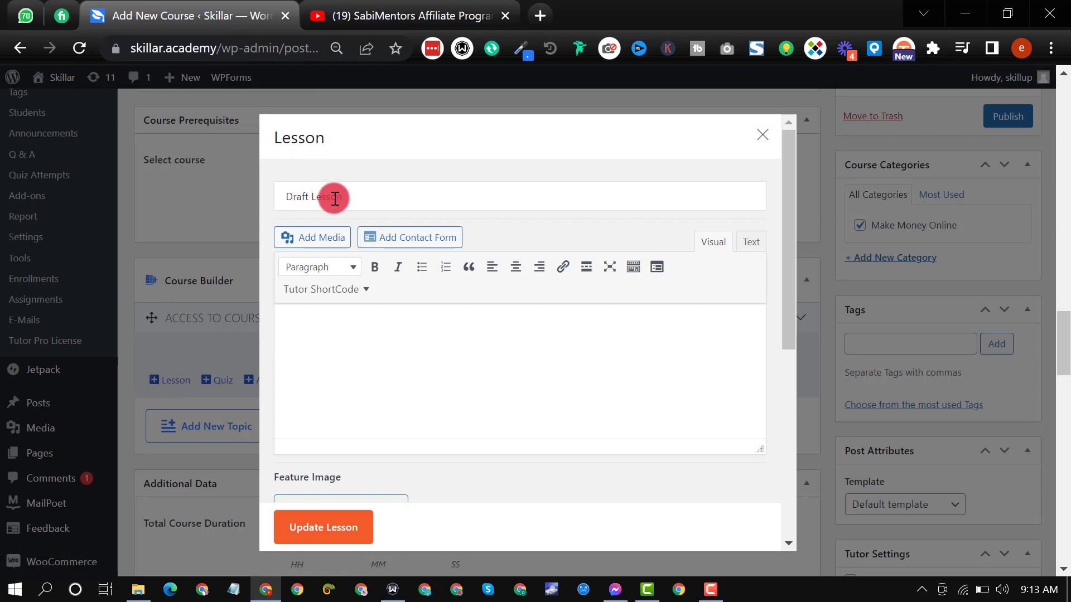
pyautogui.click(334, 199)
pyautogui.hotkey('ctrl', 'a')
pyautogui.write('Video')
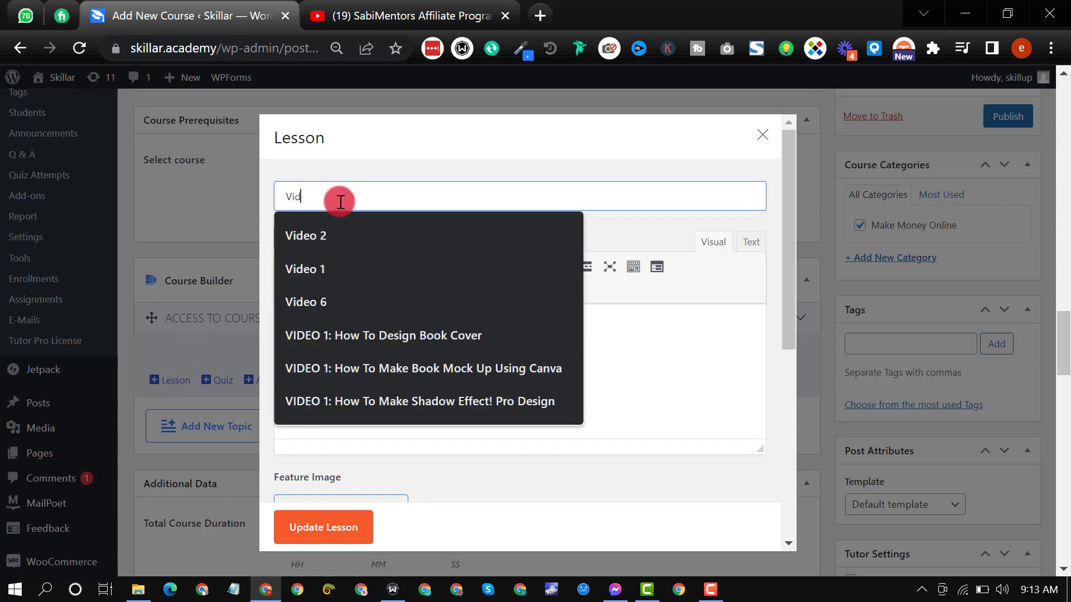
pyautogui.click(353, 269)
pyautogui.write(': How ')
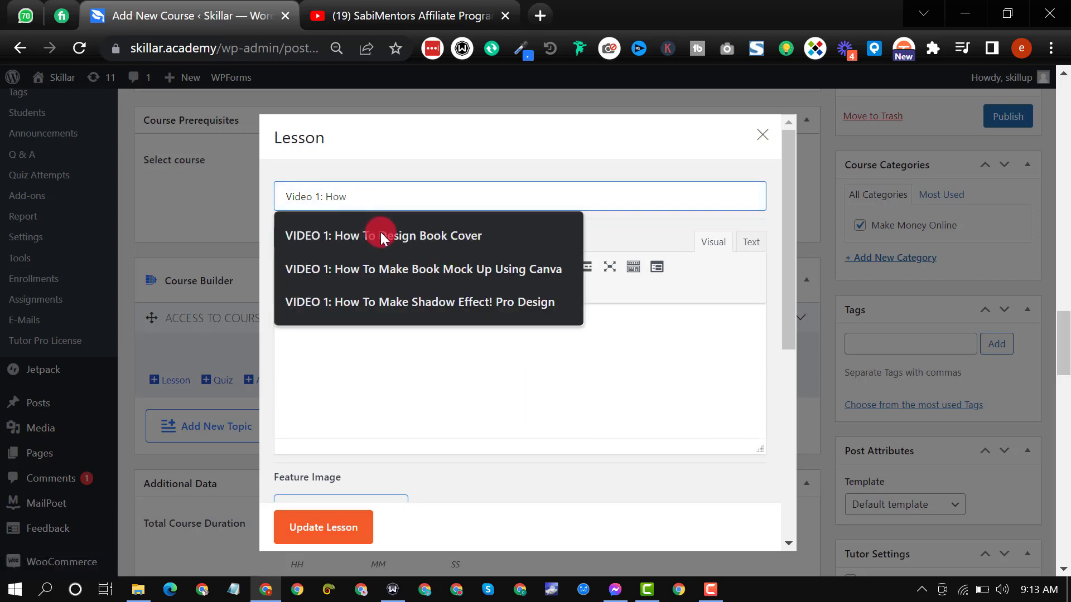
pyautogui.write('To B')
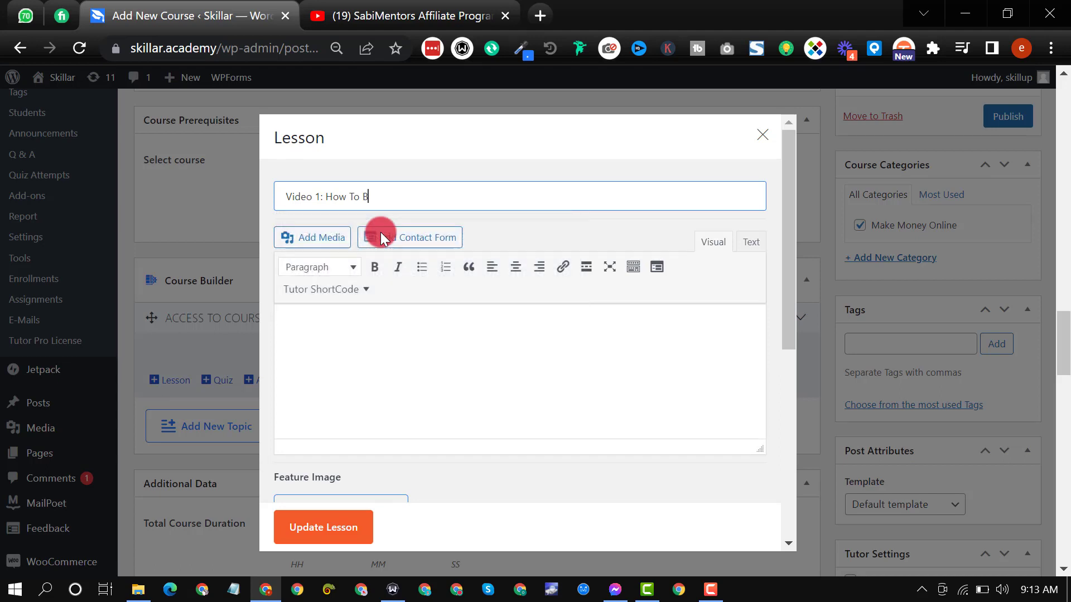
pyautogui.write('uy A Hos')
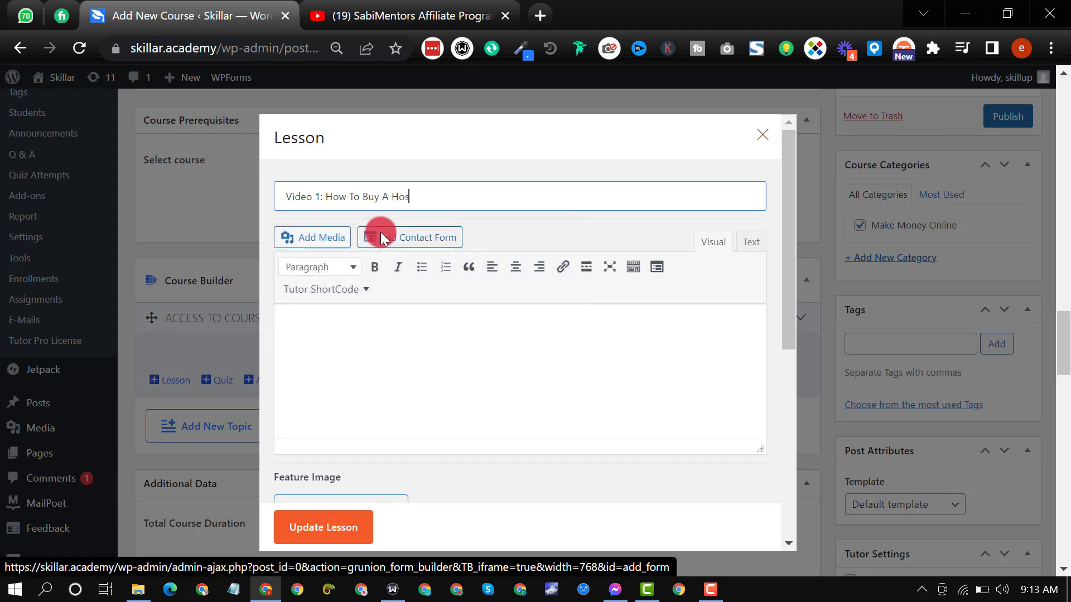
pyautogui.write('ting Account')
# Step: Write "Use this link to buy a hosting account" as the lesson's content
pyautogui.click(442, 333)
pyautogui.scroll(-2, 440, 329)
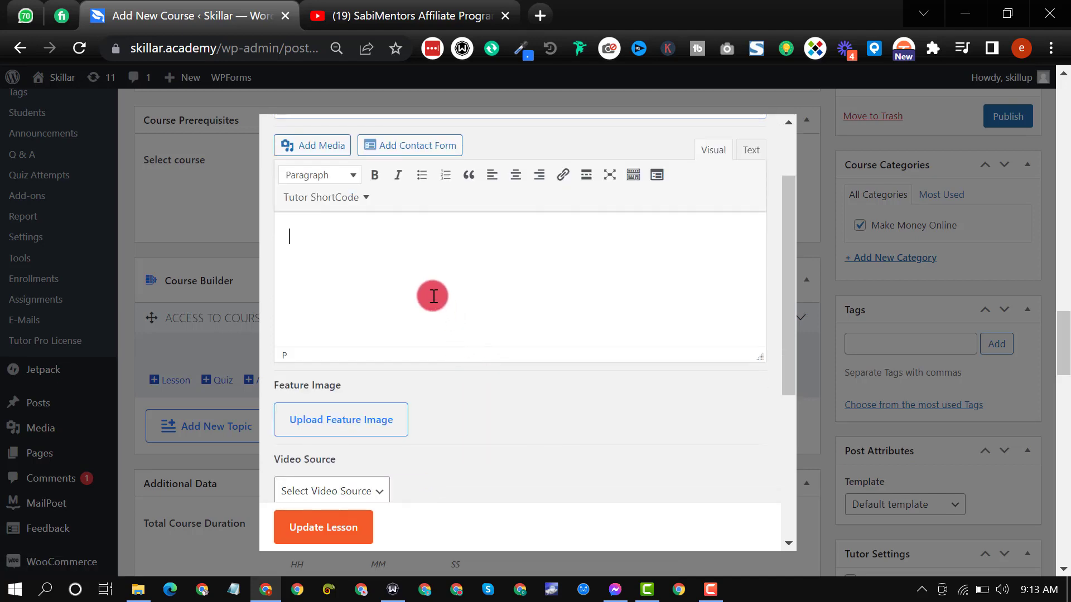
pyautogui.write('U')
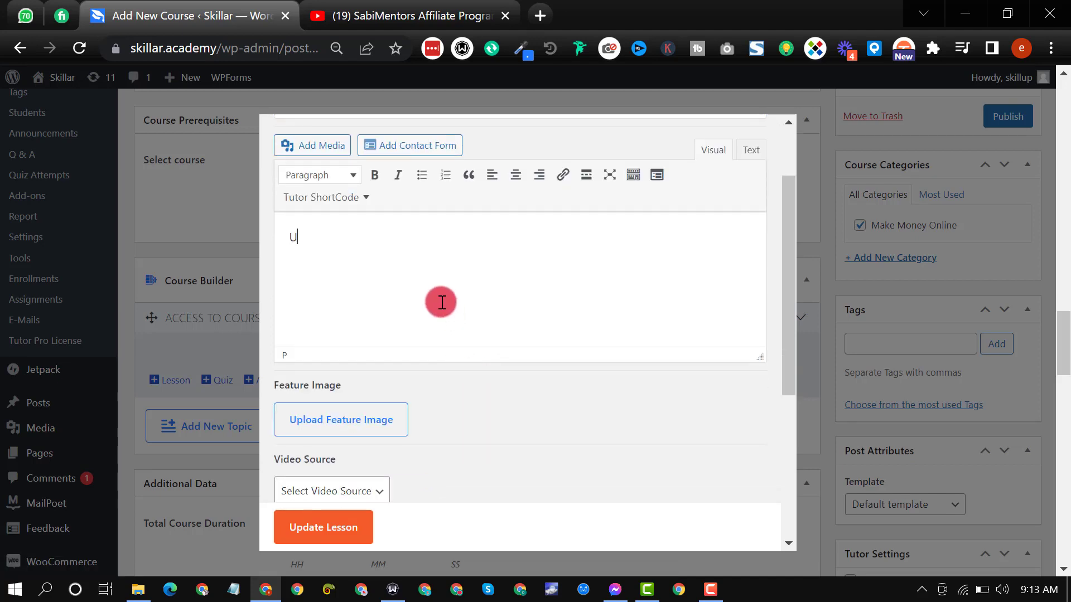
pyautogui.write('se this link to buy a hosting account')
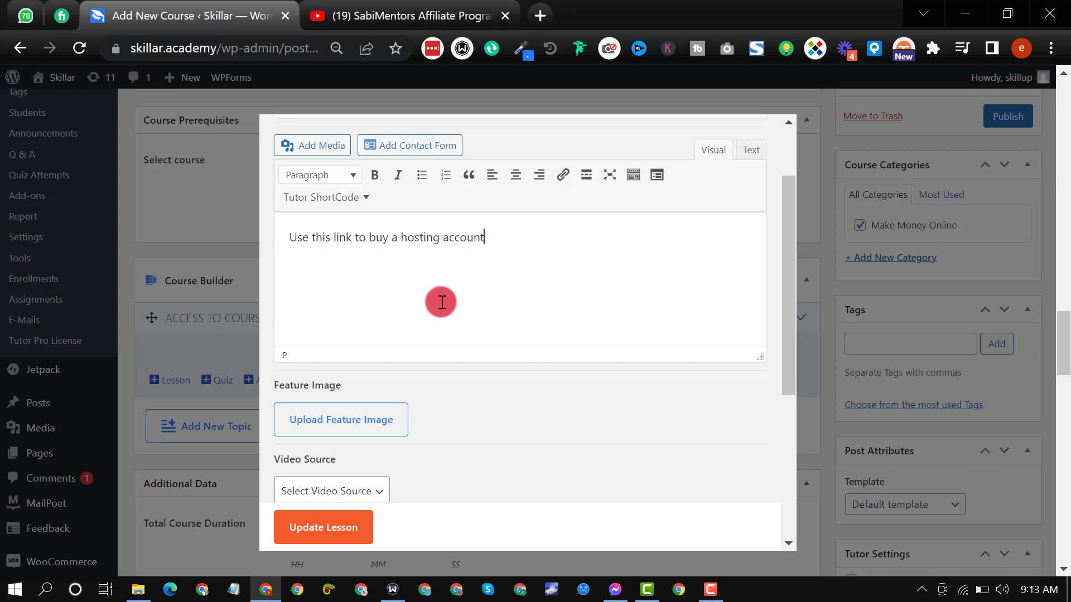
pyautogui.scroll(-5, 453, 303)
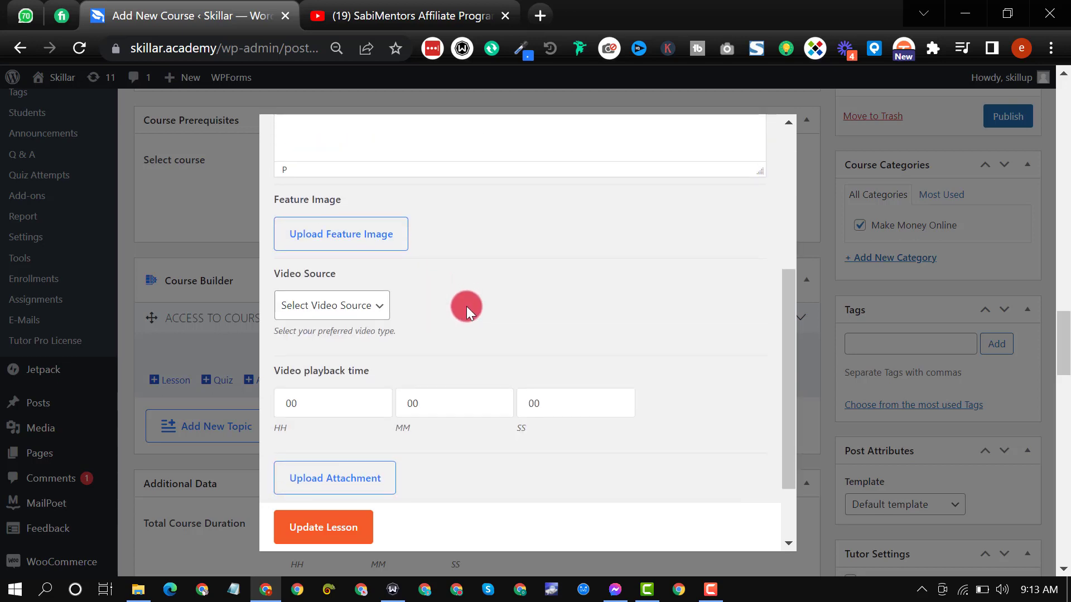
pyautogui.click(359, 216)
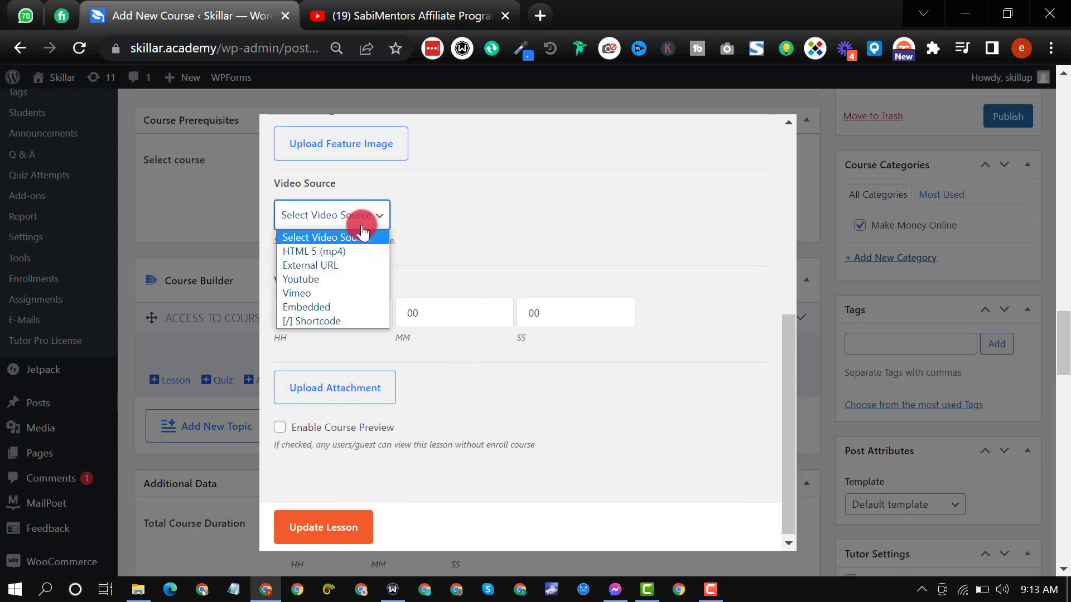
pyautogui.click(343, 280)
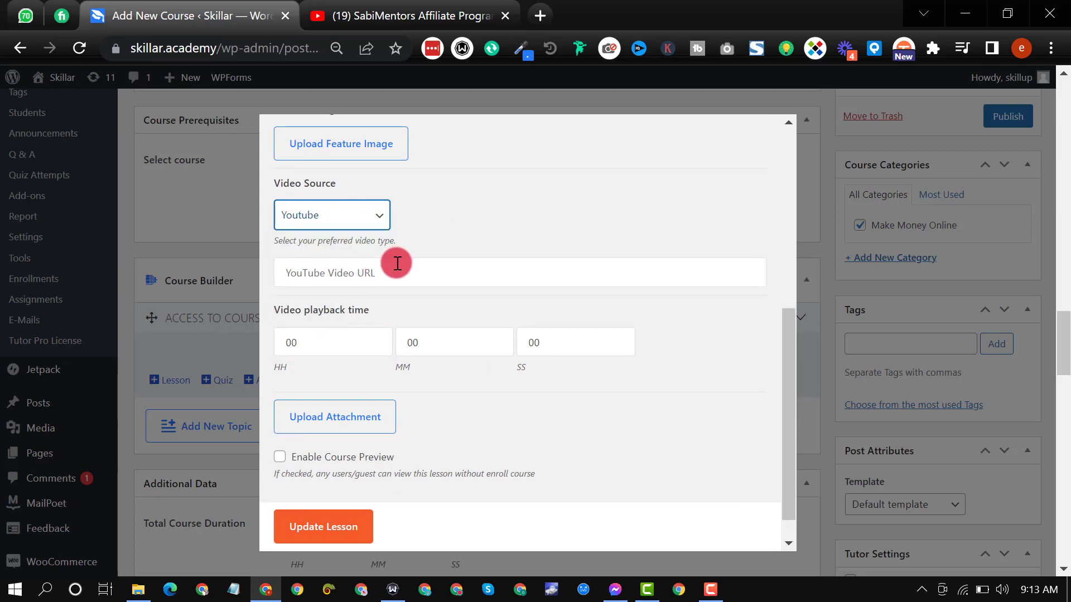
pyautogui.click(335, 217)
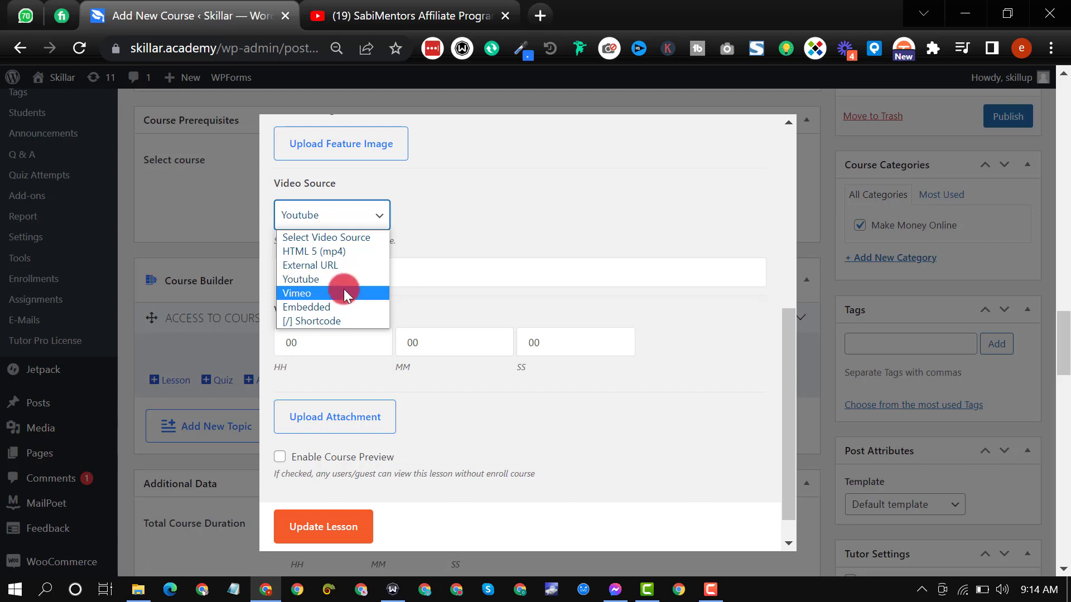
pyautogui.click(340, 280)
pyautogui.click(407, 275)
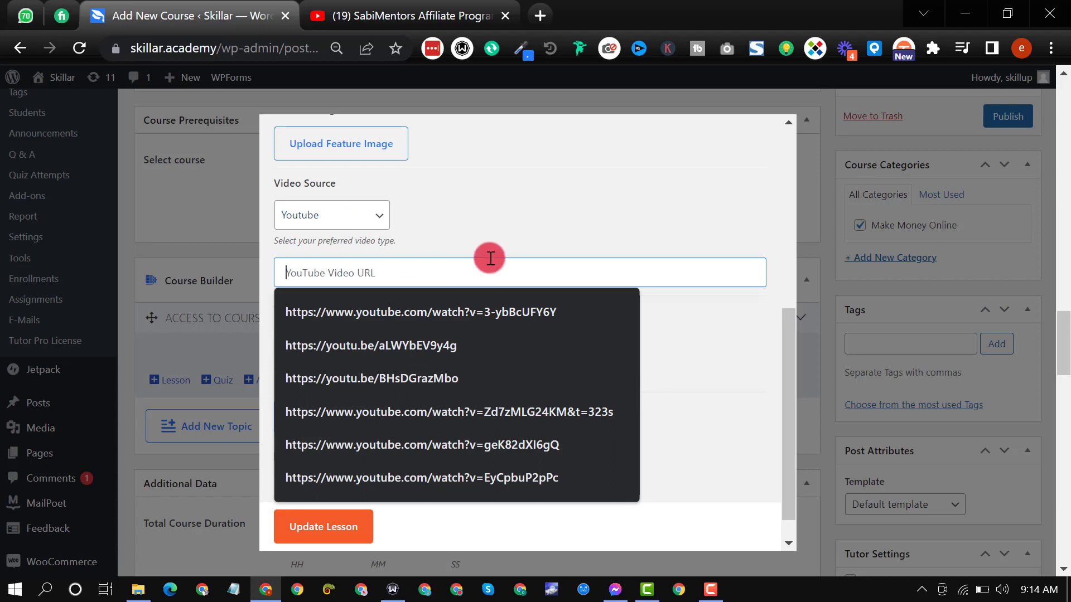
pyautogui.click(435, 413)
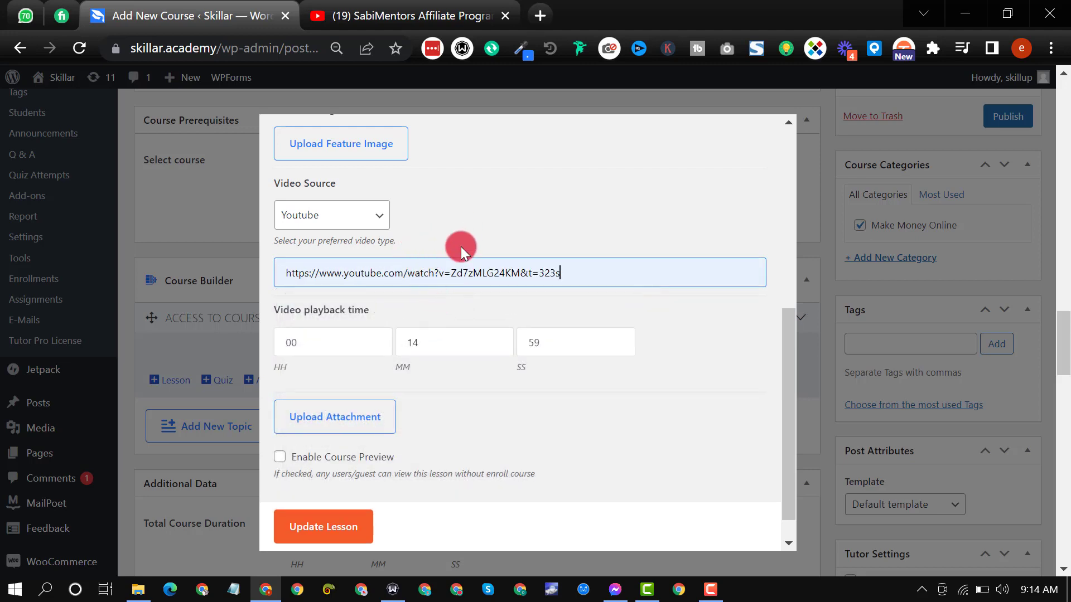
pyautogui.scroll(-1, 461, 247)
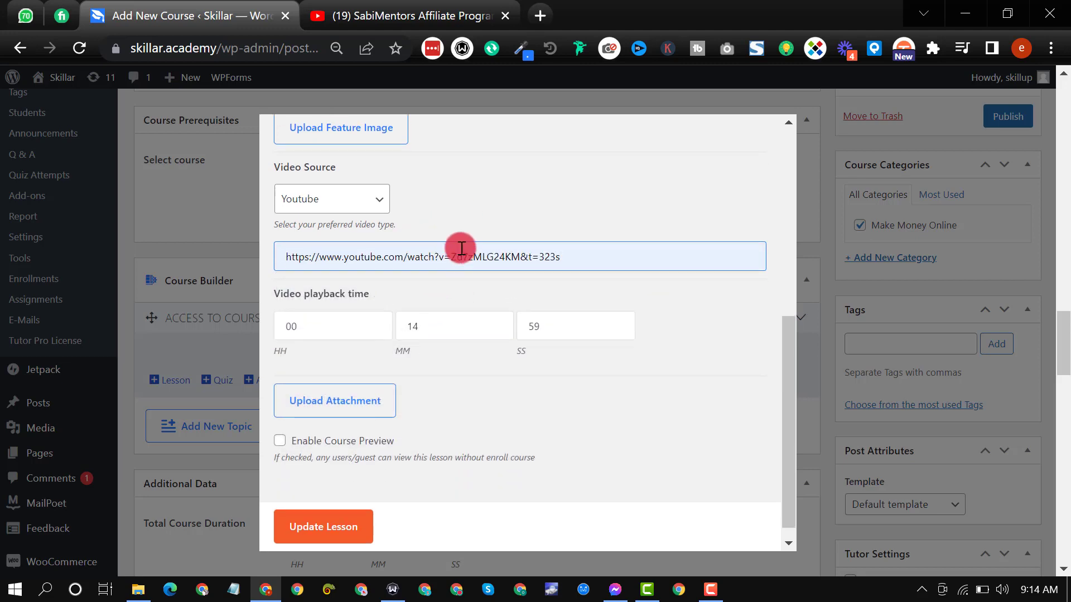
pyautogui.click(308, 524)
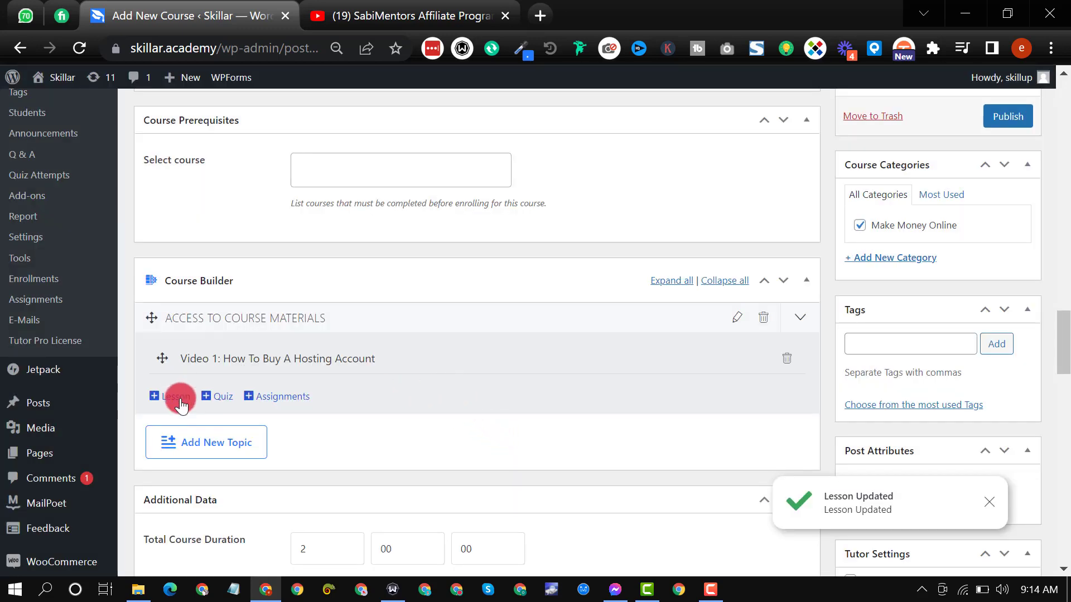
# Step: Start another lesson under the ACCESS TO COURSE MATERIALS topic and title it "Video 2: How To Design A Logo"
pyautogui.click(178, 397)
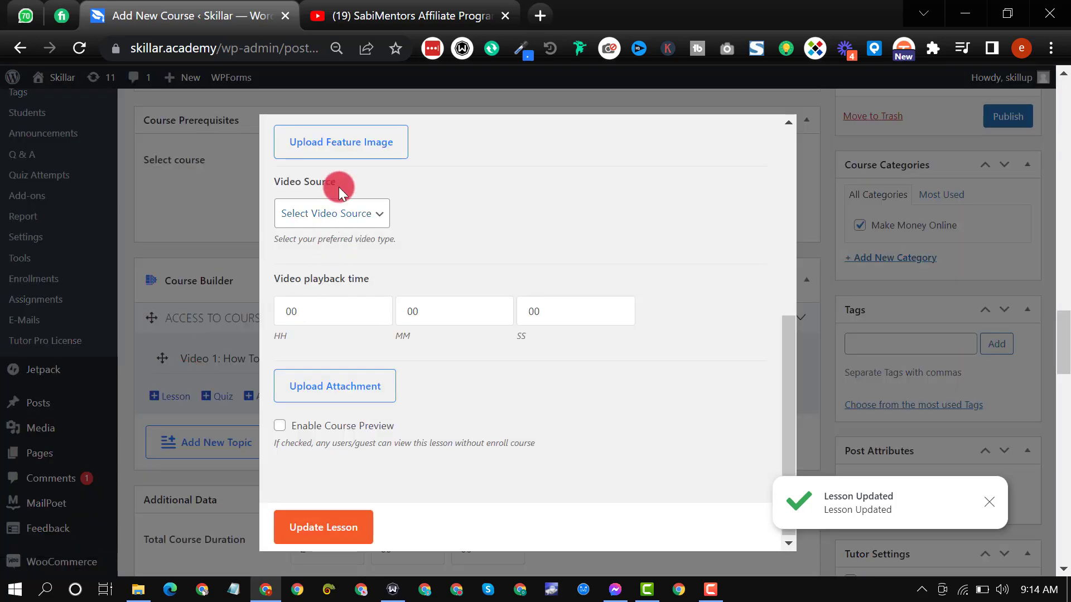
pyautogui.scroll(5, 339, 187)
pyautogui.tripleClick(404, 205)
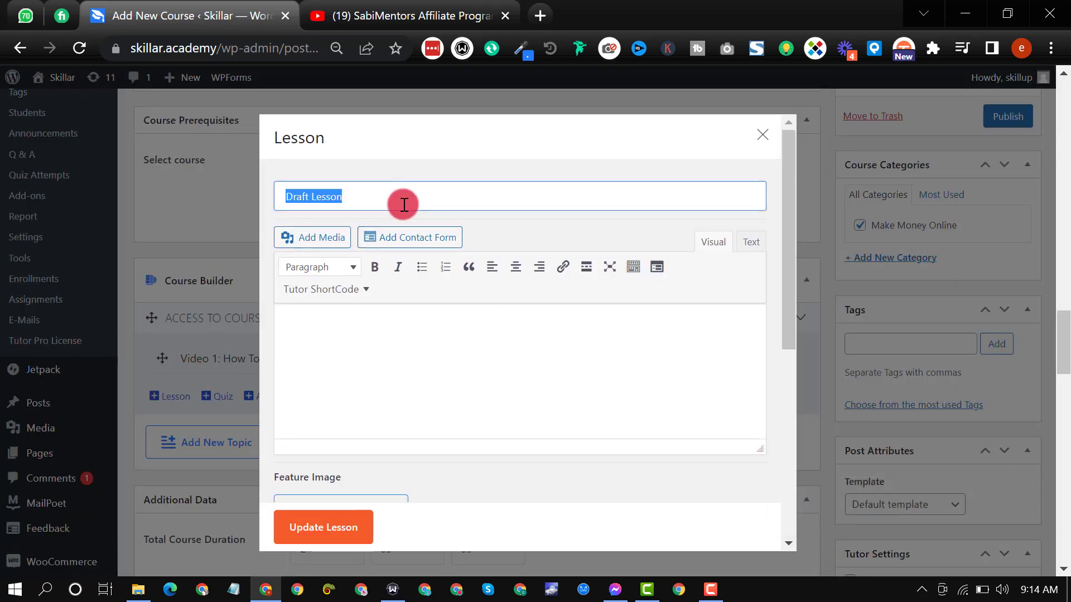
pyautogui.write('Vide')
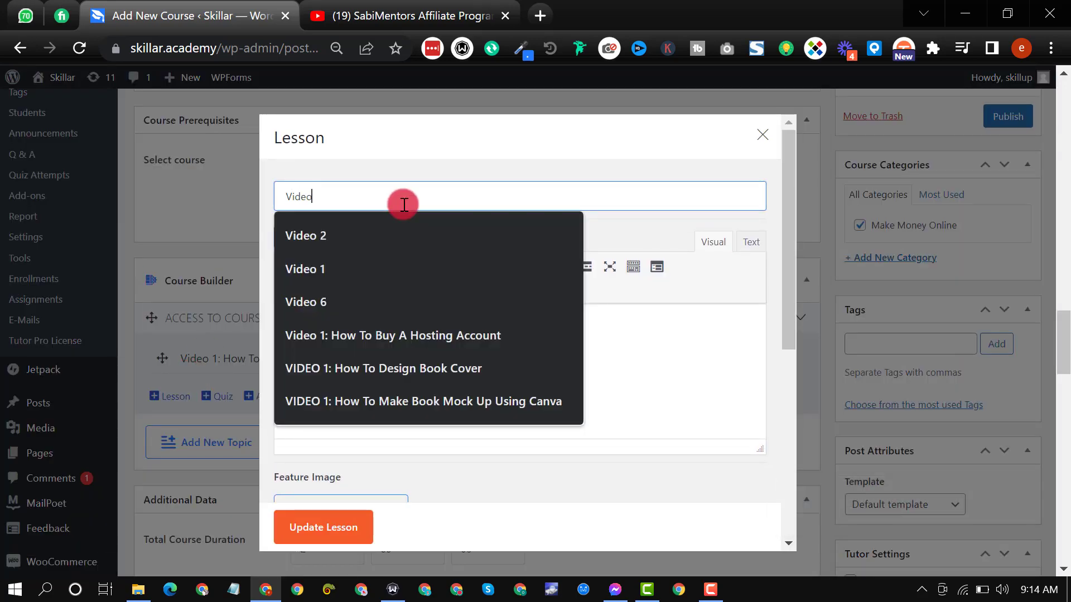
pyautogui.write('o')
pyautogui.click(393, 221)
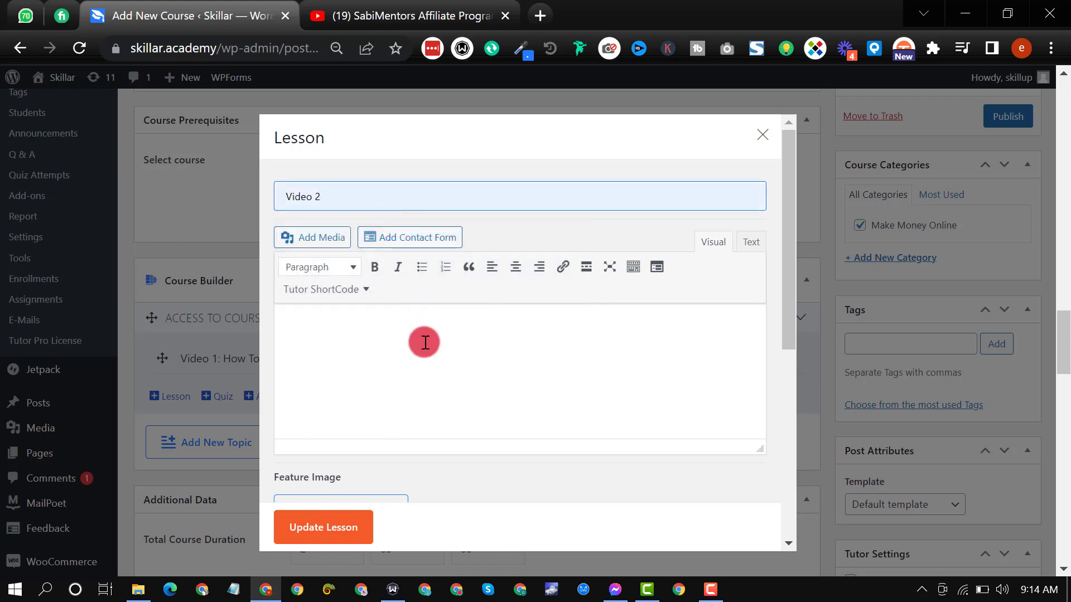
pyautogui.write(':')
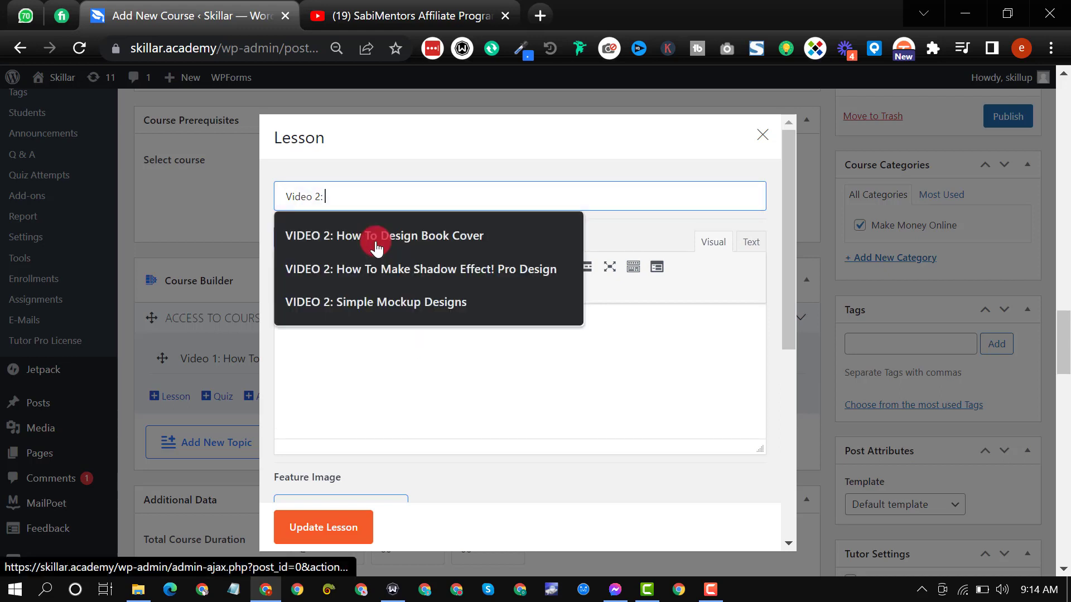
pyautogui.write(' How To Desig')
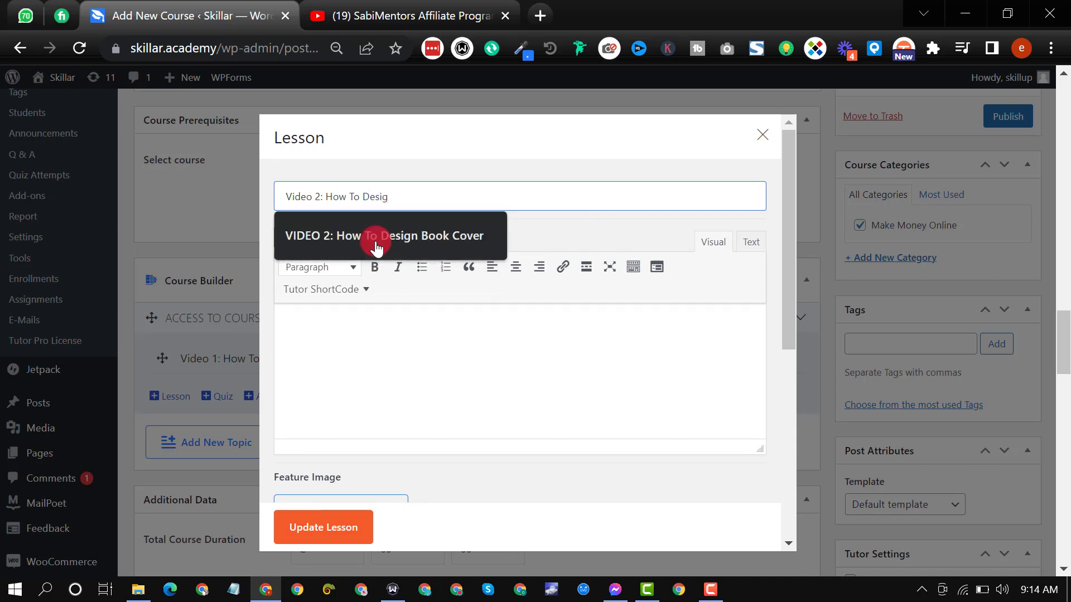
pyautogui.write('n A Logo')
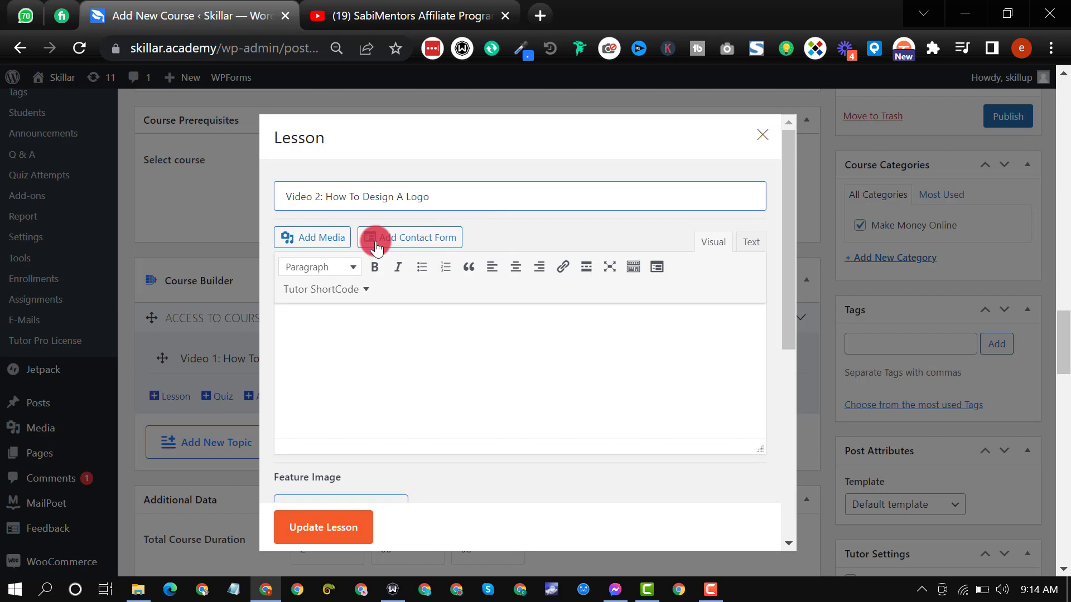
# Step: Write "Just do this" as the logo design lesson's content
pyautogui.click(456, 311)
pyautogui.scroll(-2, 456, 311)
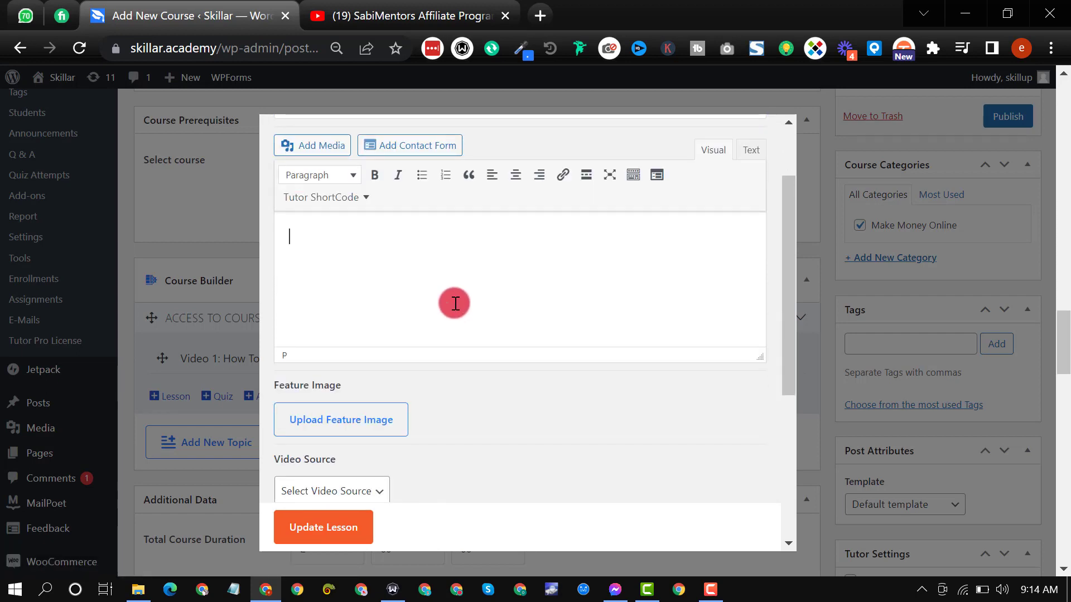
pyautogui.write('Just to')
pyautogui.press('BackSpace')
pyautogui.press('BackSpace')
pyautogui.press('BackSpace')
pyautogui.write('do ')
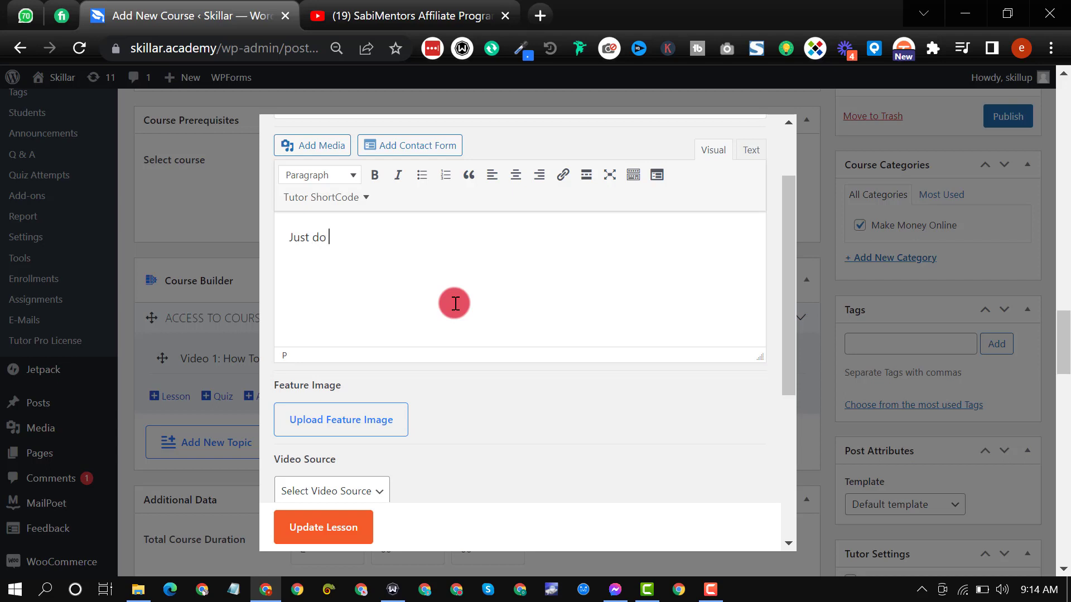
pyautogui.write('this')
pyautogui.scroll(-3, 455, 303)
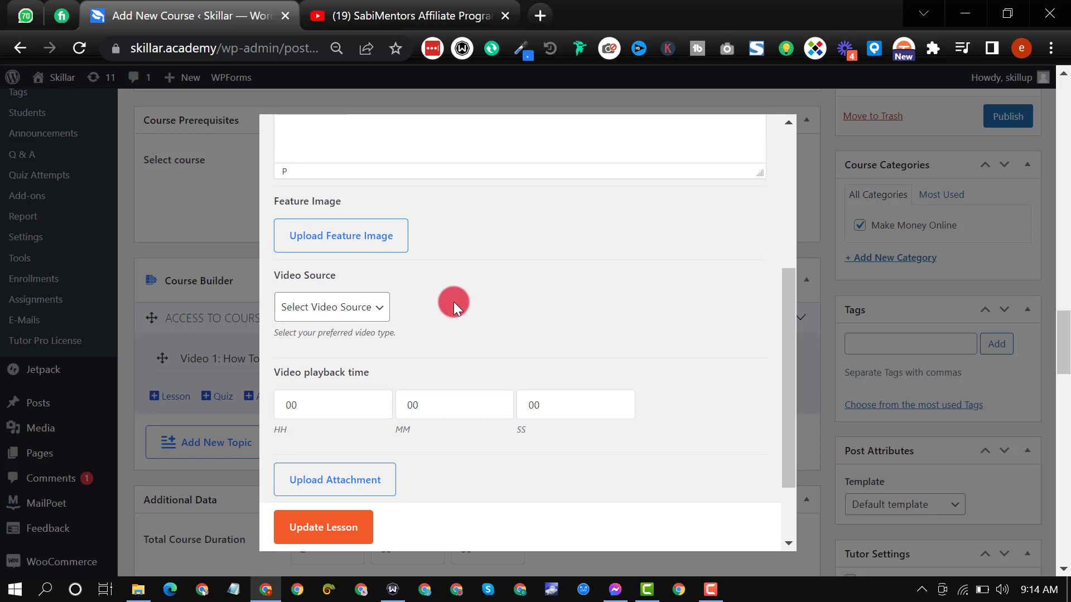
pyautogui.click(327, 312)
pyautogui.click(338, 371)
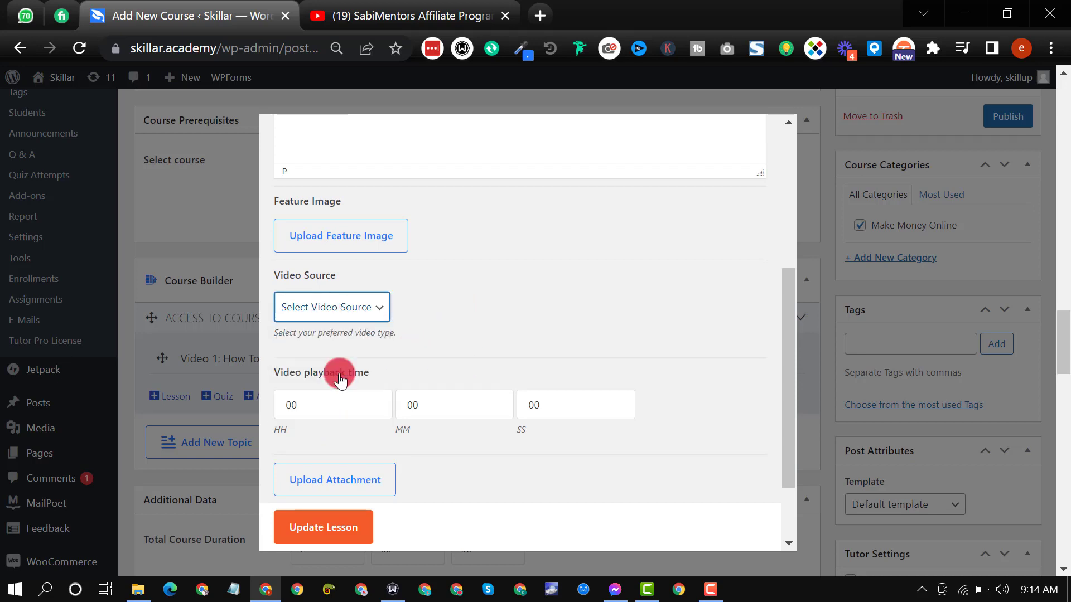
pyautogui.click(409, 368)
pyautogui.click(423, 328)
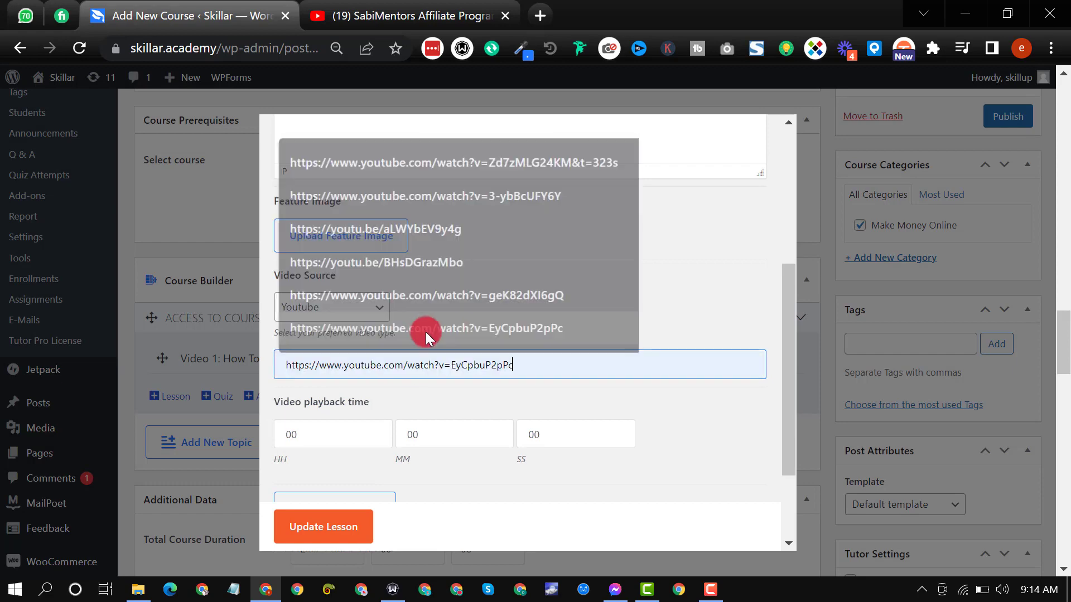
pyautogui.scroll(-3, 473, 404)
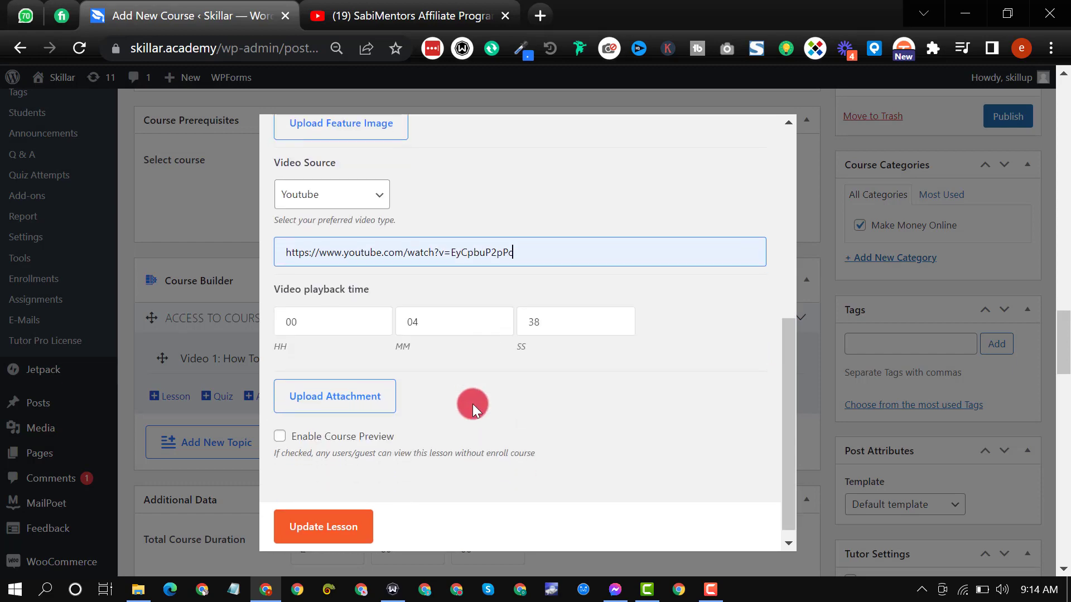
pyautogui.click(353, 538)
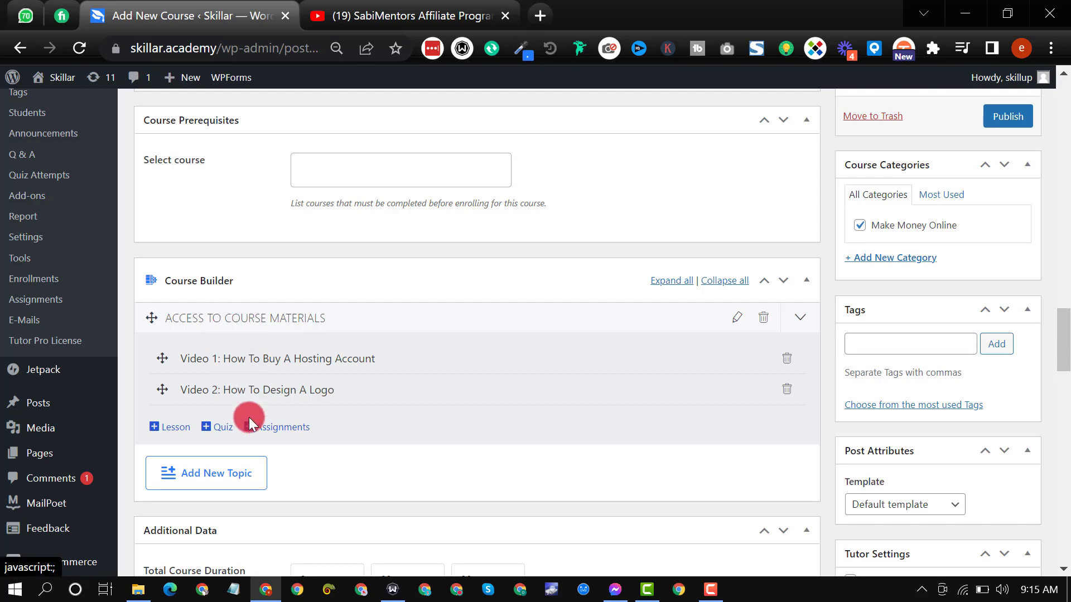
# Step: Add a second topic named "MODULE 2" in the Course Builder, leaving its summary empty
pyautogui.click(235, 472)
pyautogui.scroll(-1, 383, 483)
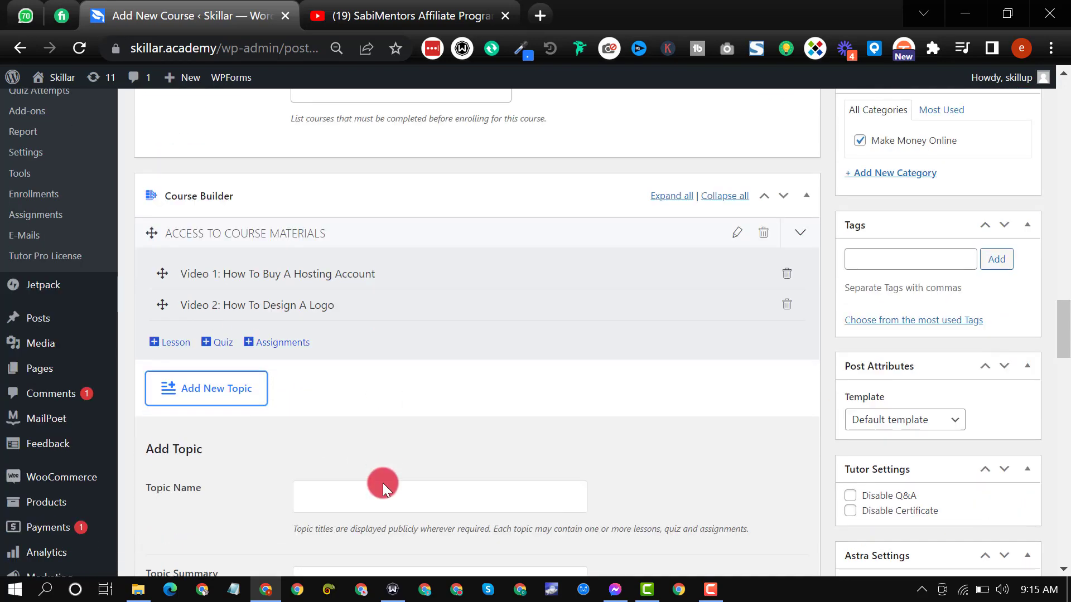
pyautogui.click(383, 489)
pyautogui.write('M')
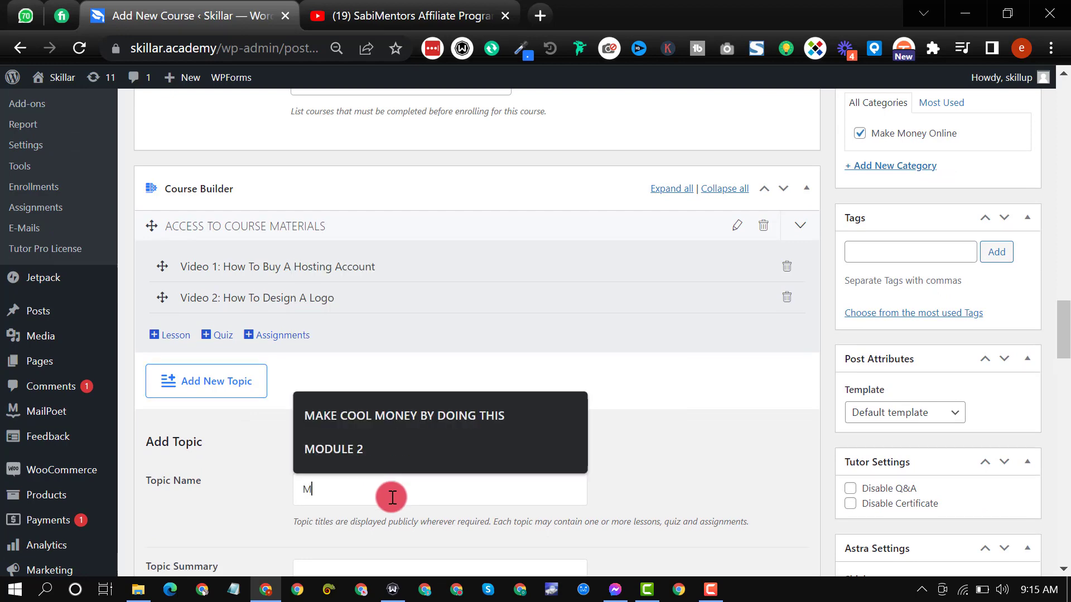
pyautogui.click(370, 448)
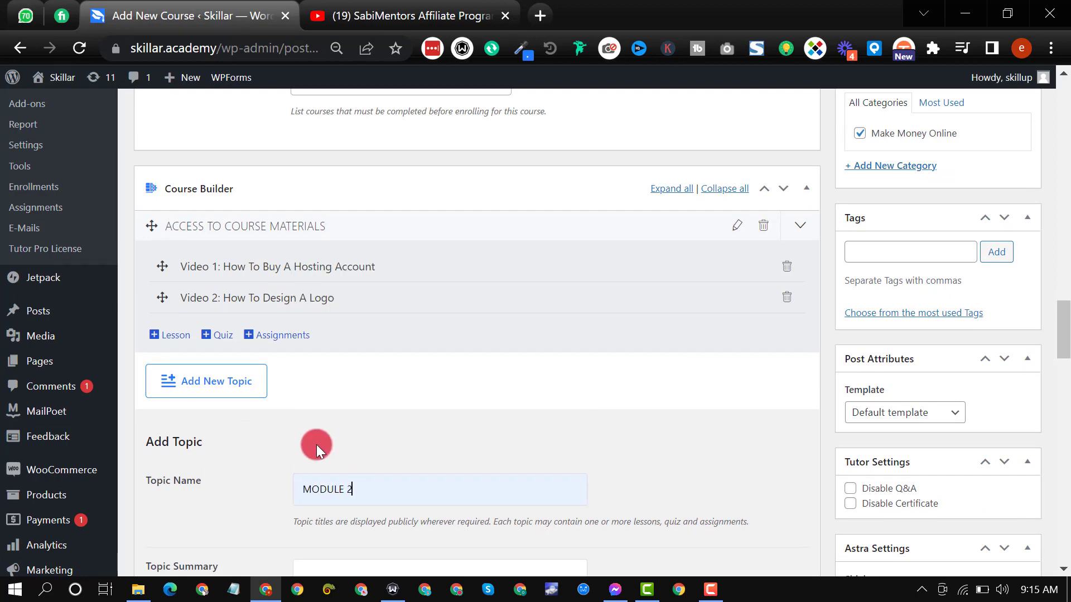
pyautogui.scroll(-3, 335, 438)
pyautogui.click(357, 535)
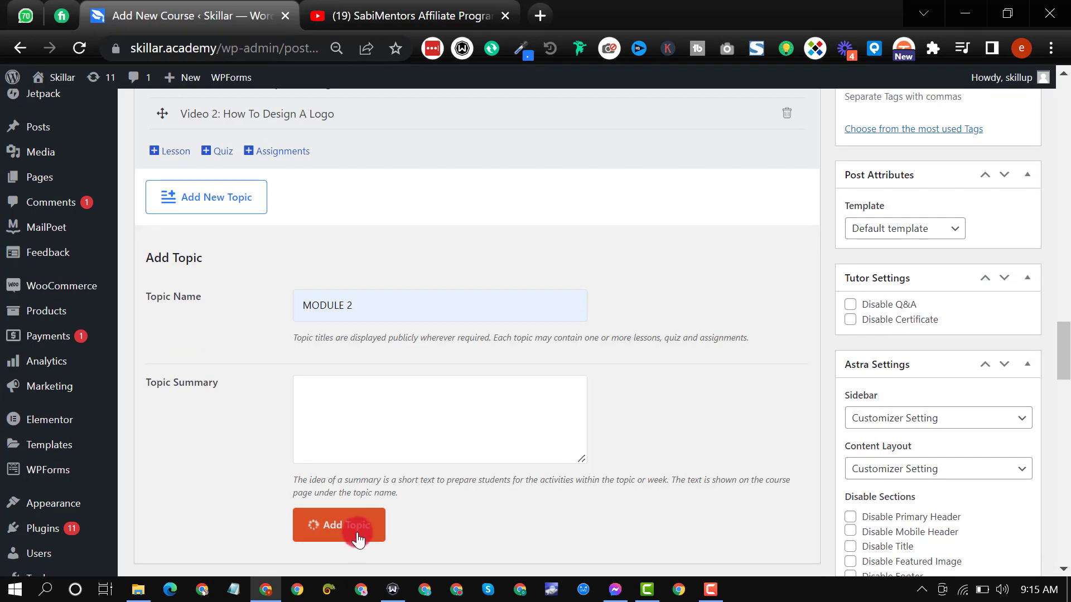
# Step: Add and save a lesson titled "VIDEO 1: How To Make Shadow Effect! Pro Design" under the MODULE 2 topic, without content or video
pyautogui.scroll(2, 219, 376)
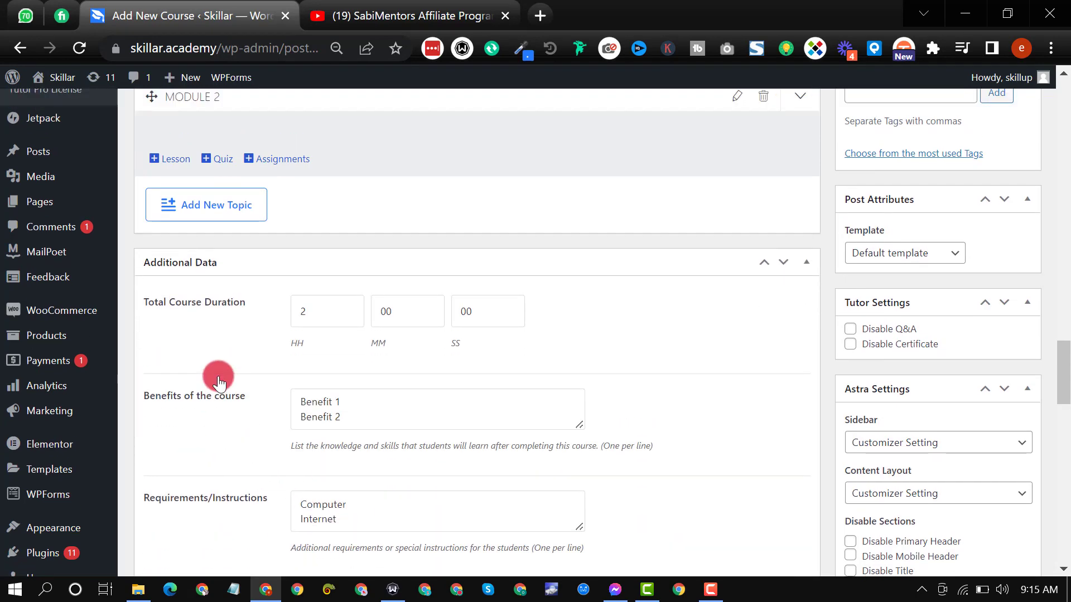
pyautogui.scroll(3, 264, 406)
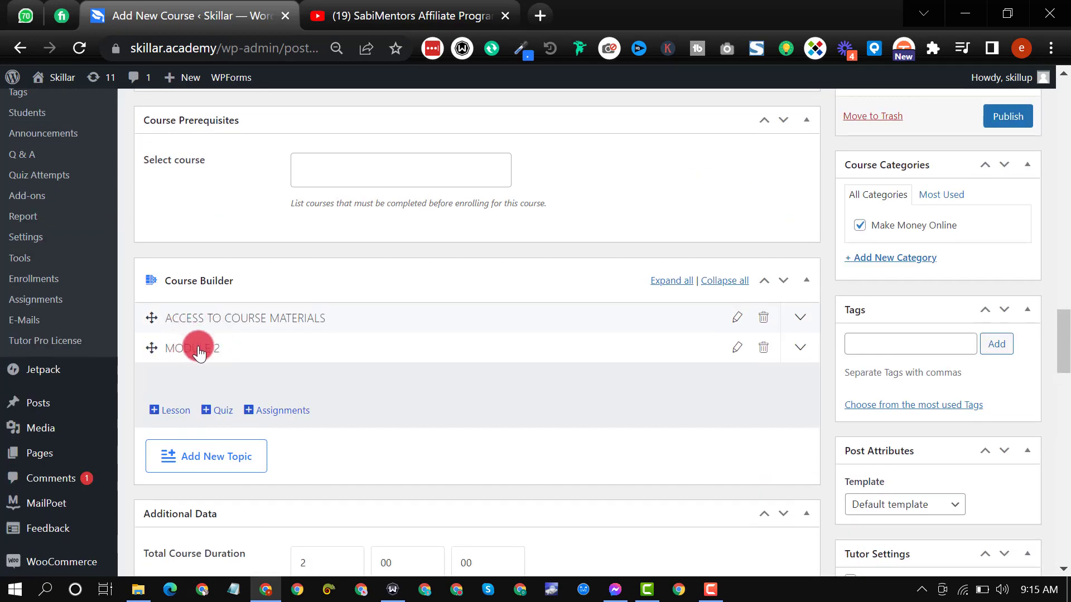
pyautogui.click(199, 352)
pyautogui.click(198, 351)
pyautogui.click(184, 412)
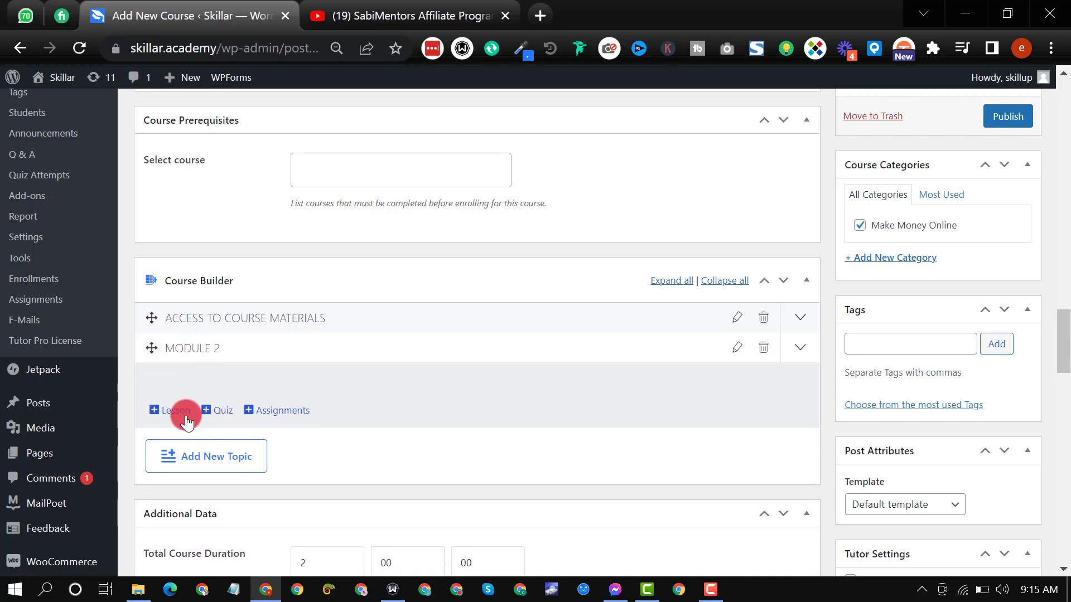
pyautogui.scroll(5, 424, 273)
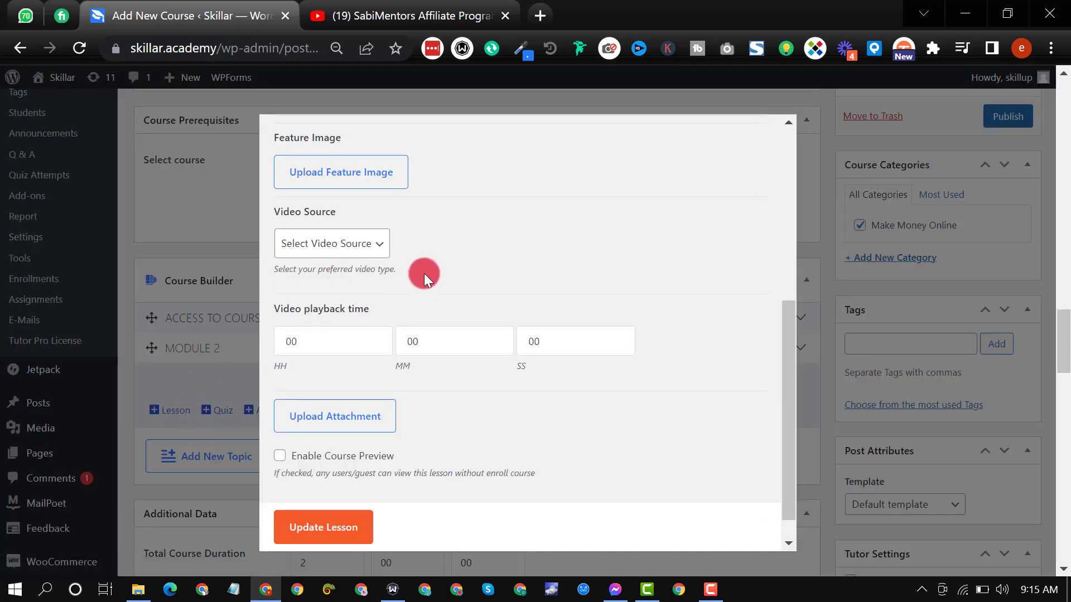
pyautogui.click(373, 197)
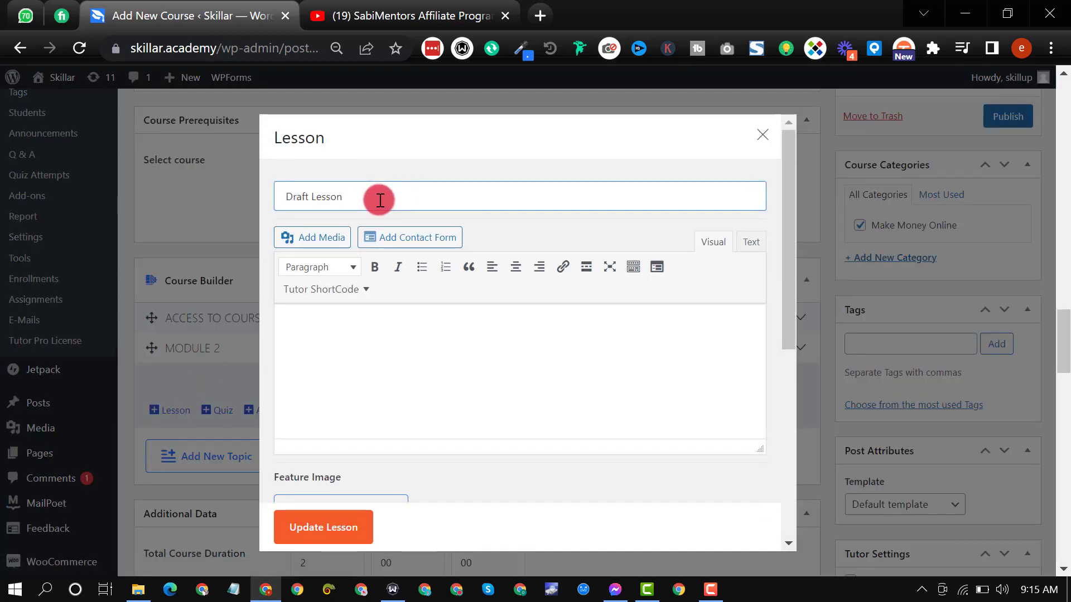
pyautogui.hotkey('ctrl', 'a')
pyautogui.write('Vid')
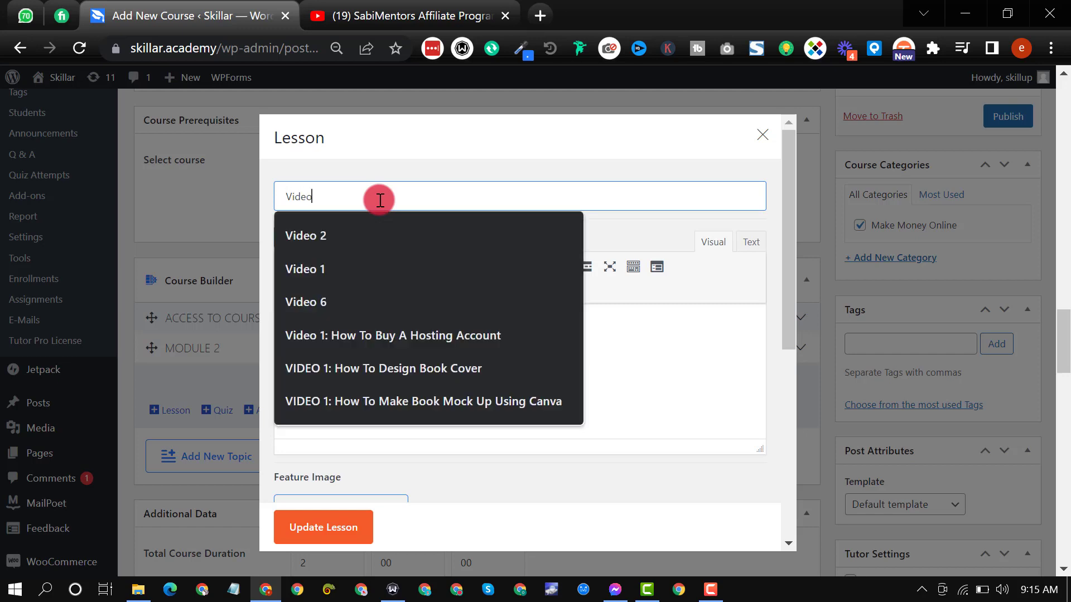
pyautogui.write('eo 1:')
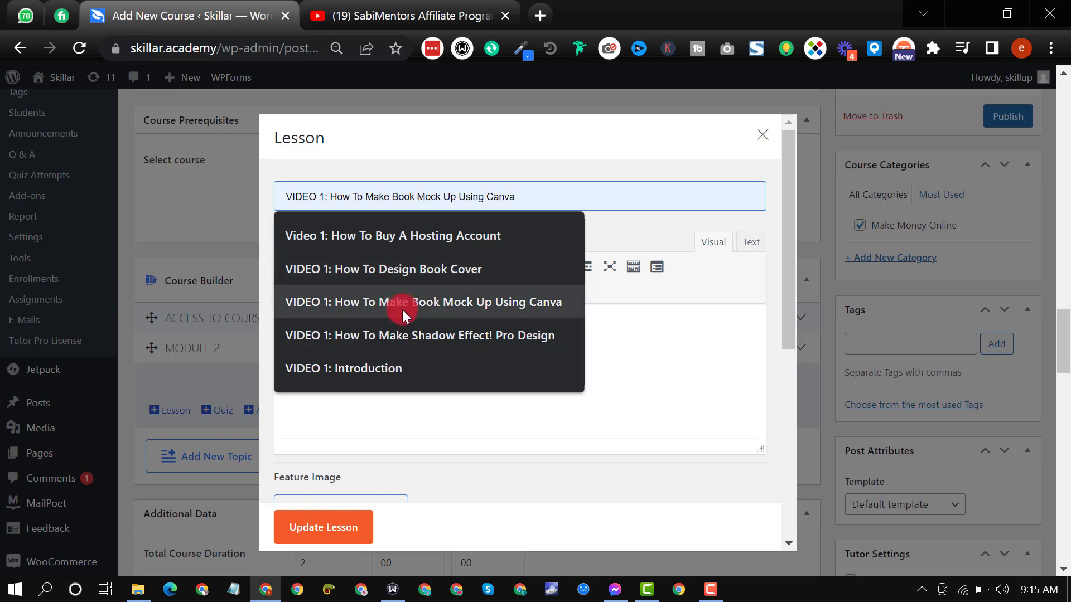
pyautogui.click(404, 330)
pyautogui.scroll(-3, 401, 391)
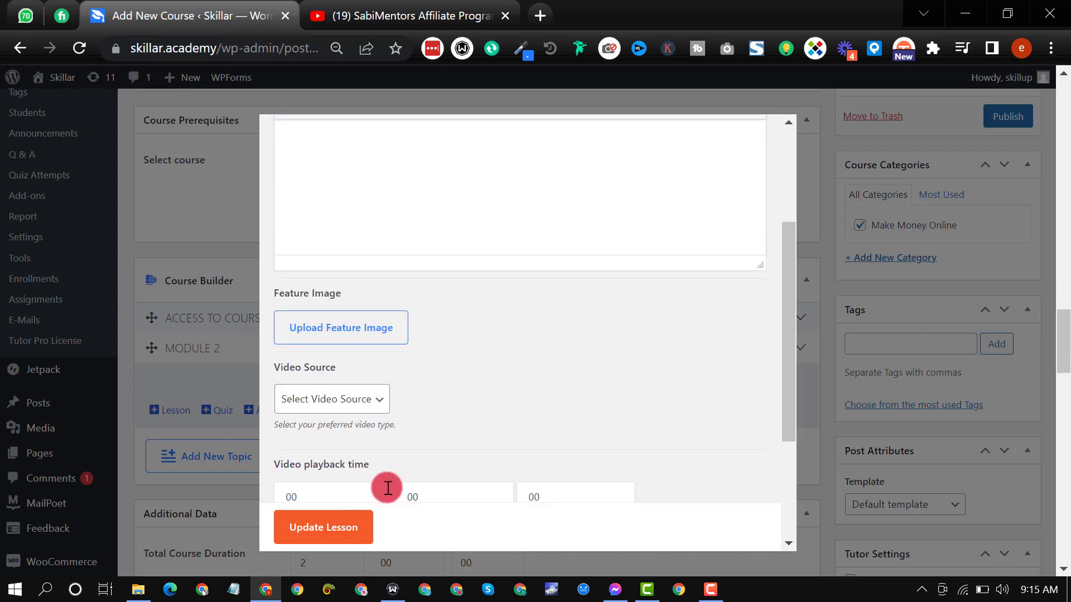
pyautogui.click(353, 528)
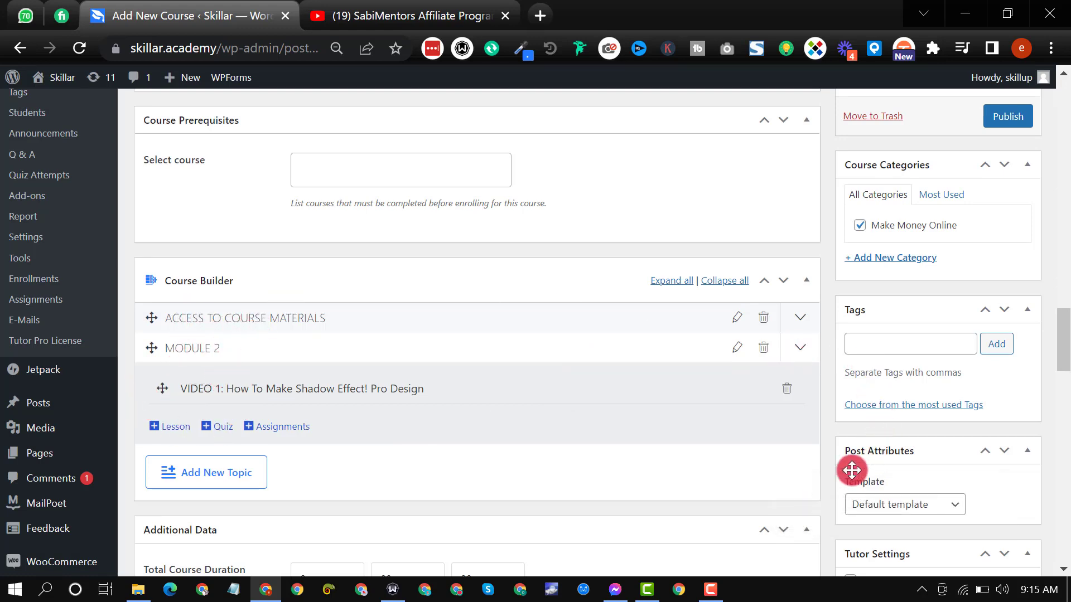
# Step: Publish the Niche Blogging Profits course and open its public course page in a new browser tab
pyautogui.scroll(5, 850, 368)
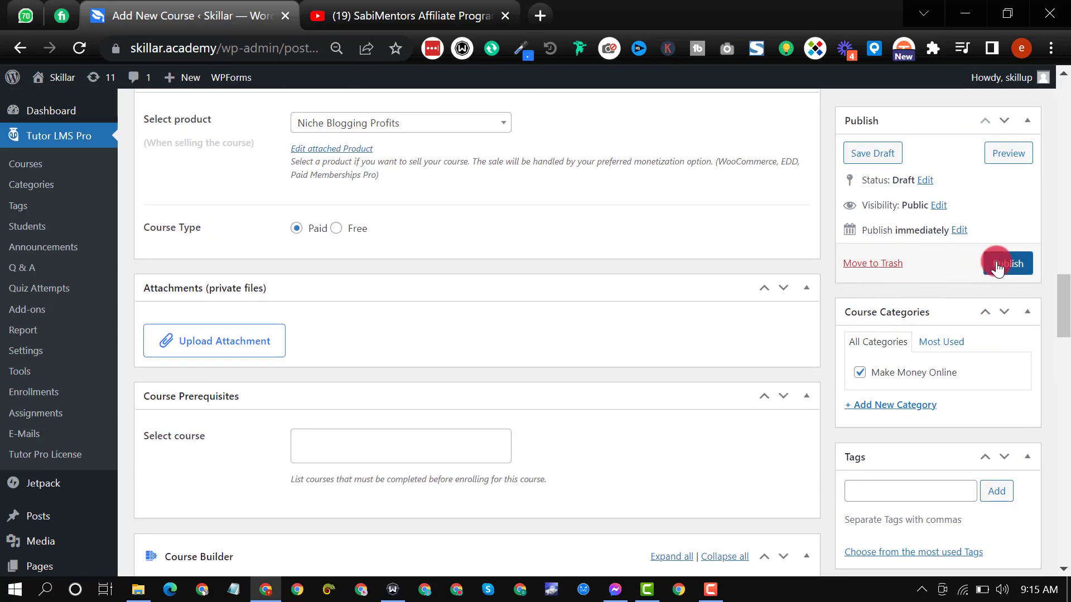
pyautogui.click(997, 267)
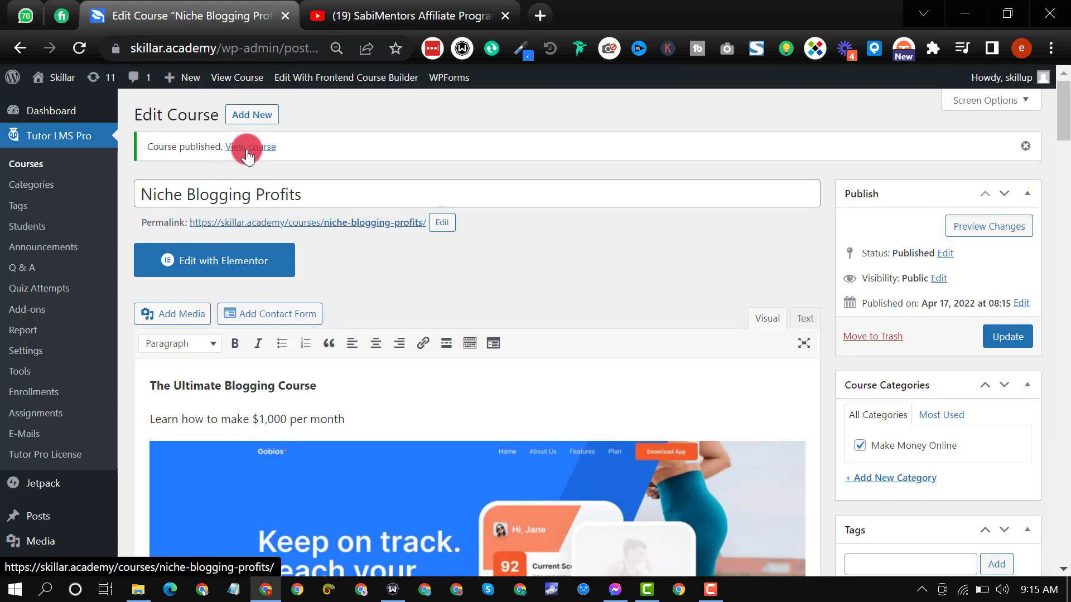
pyautogui.middleClick(230, 146)
pyautogui.click(415, 15)
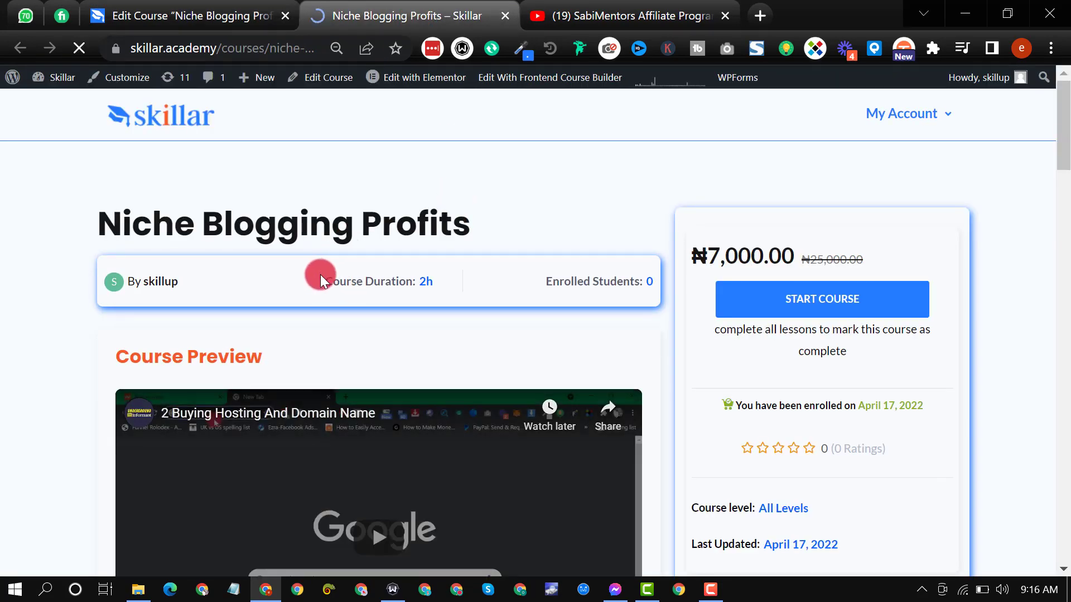
# Step: Set the page zoom to 100% and examine the published course's title, duration, price box and preview video
pyautogui.scroll(-3, 356, 328)
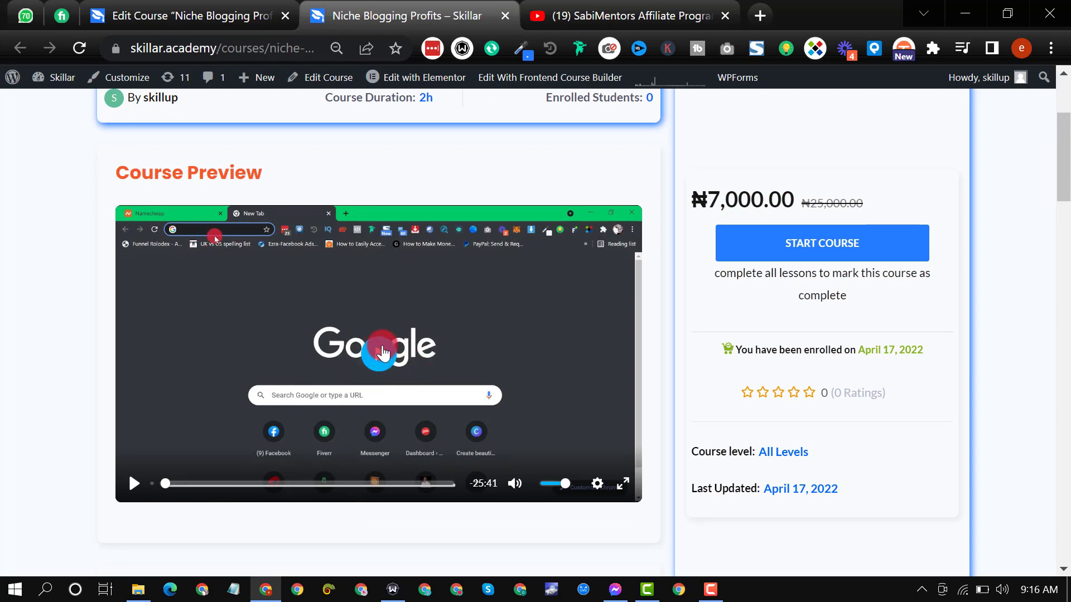
pyautogui.hotkey('ctrl', '+')
pyautogui.hotkey('ctrl', '+')
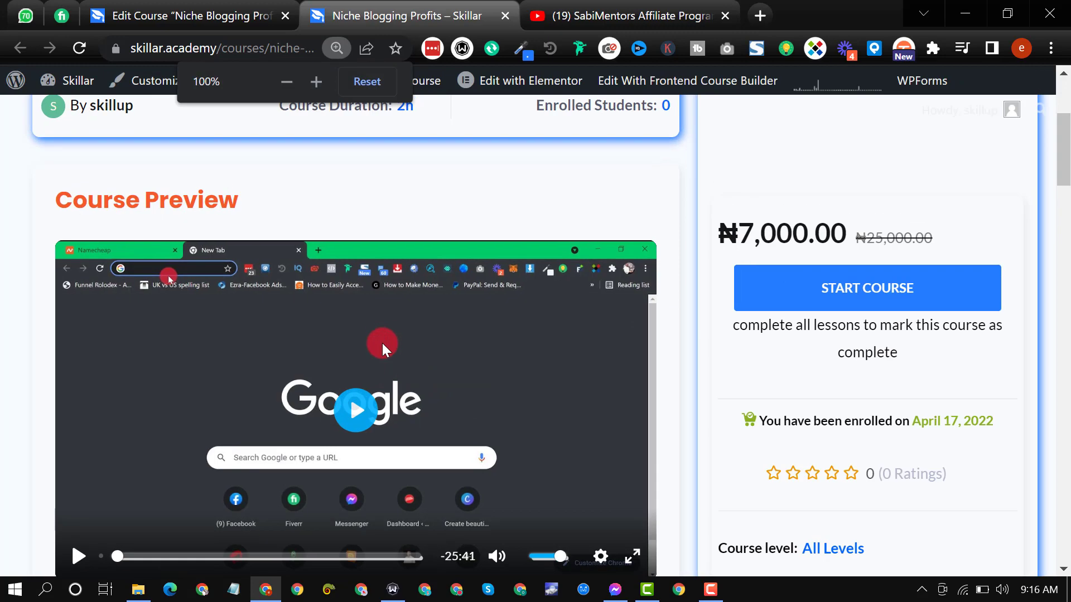
pyautogui.scroll(3, 384, 345)
pyautogui.scroll(1, 383, 334)
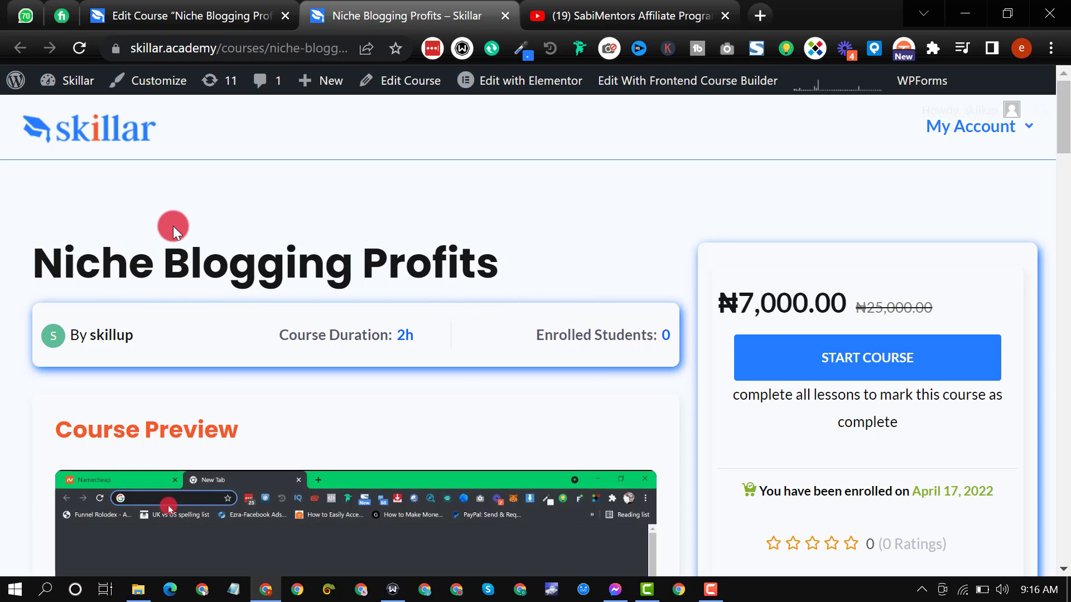
pyautogui.scroll(-3, 205, 268)
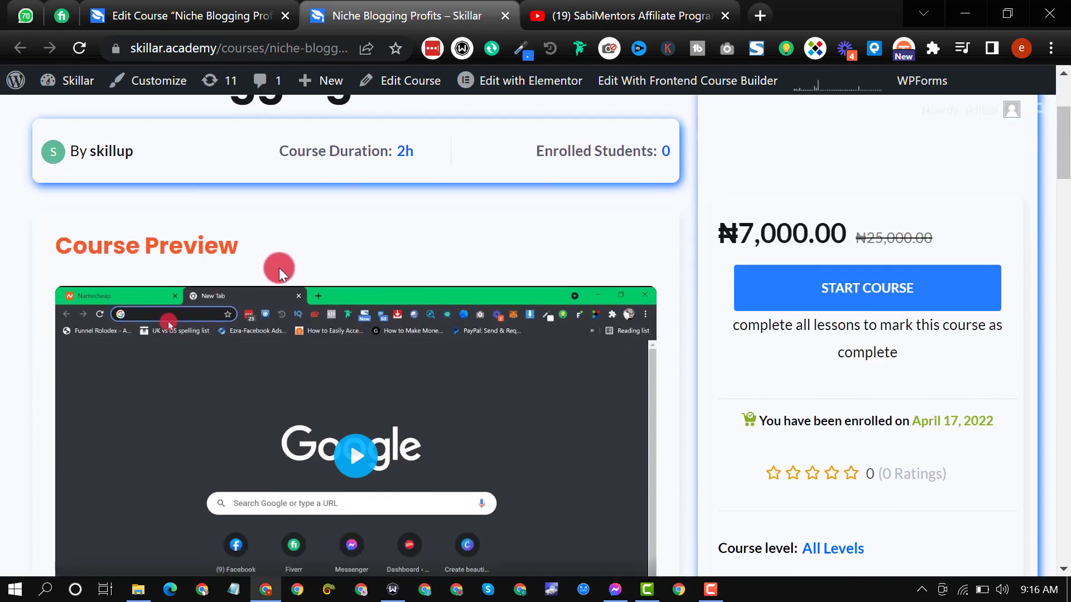
pyautogui.scroll(3, 426, 256)
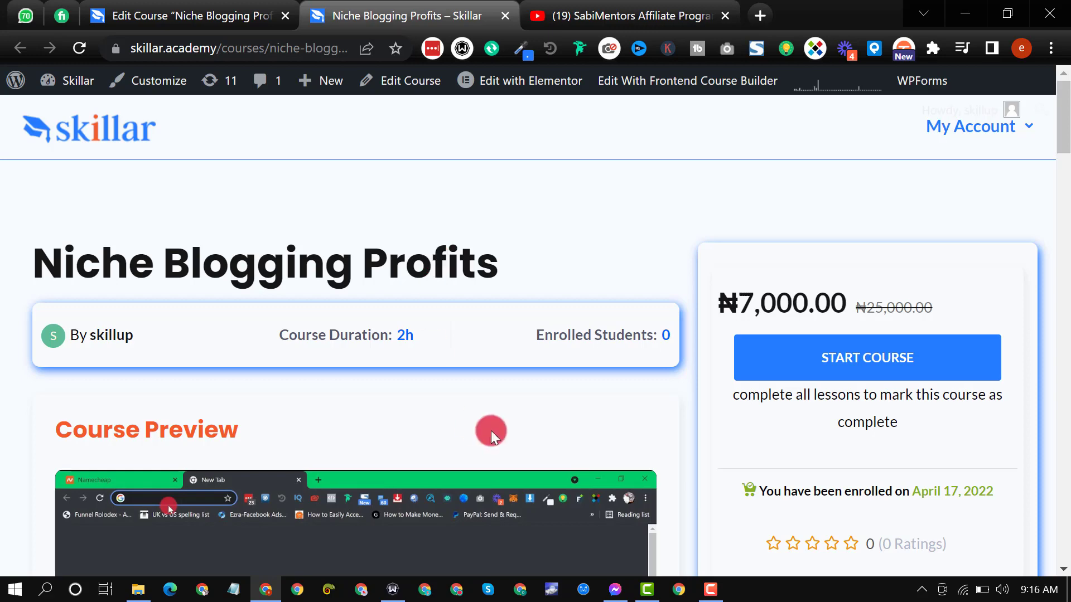
pyautogui.scroll(-10, 507, 278)
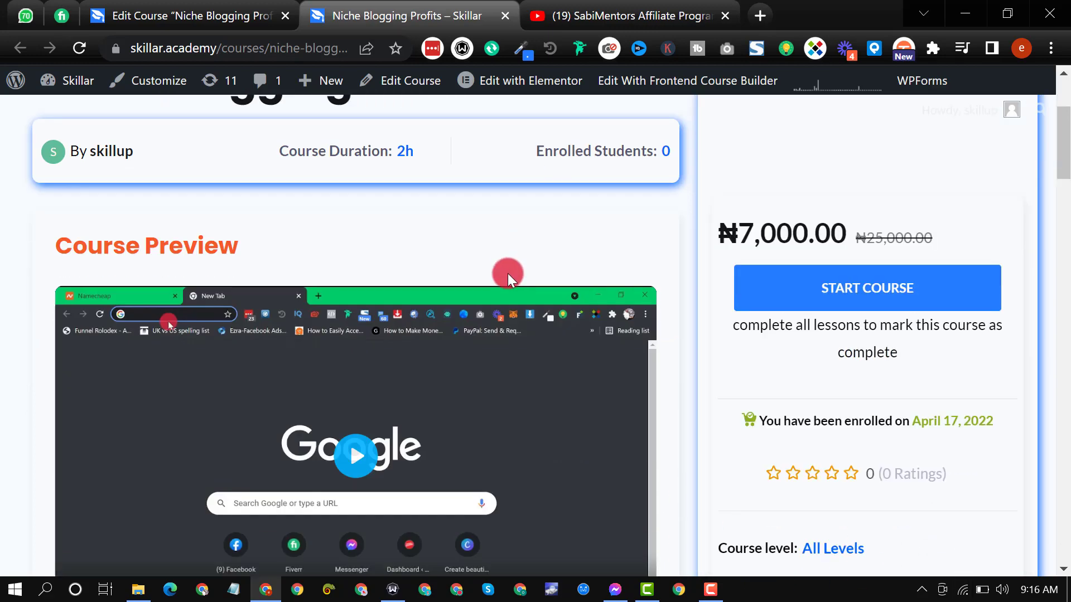
# Step: Examine the course description, benefits, requirements and course content, expanding and collapsing the MODULE 2 topic
pyautogui.scroll(-15, 641, 313)
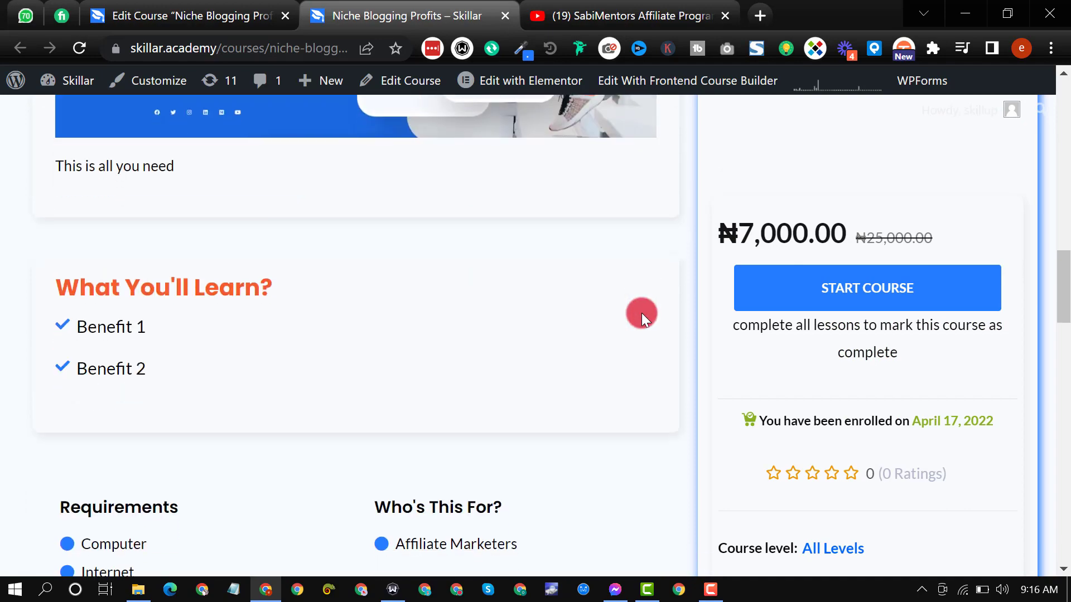
pyautogui.scroll(5, 558, 330)
pyautogui.scroll(5, 558, 330)
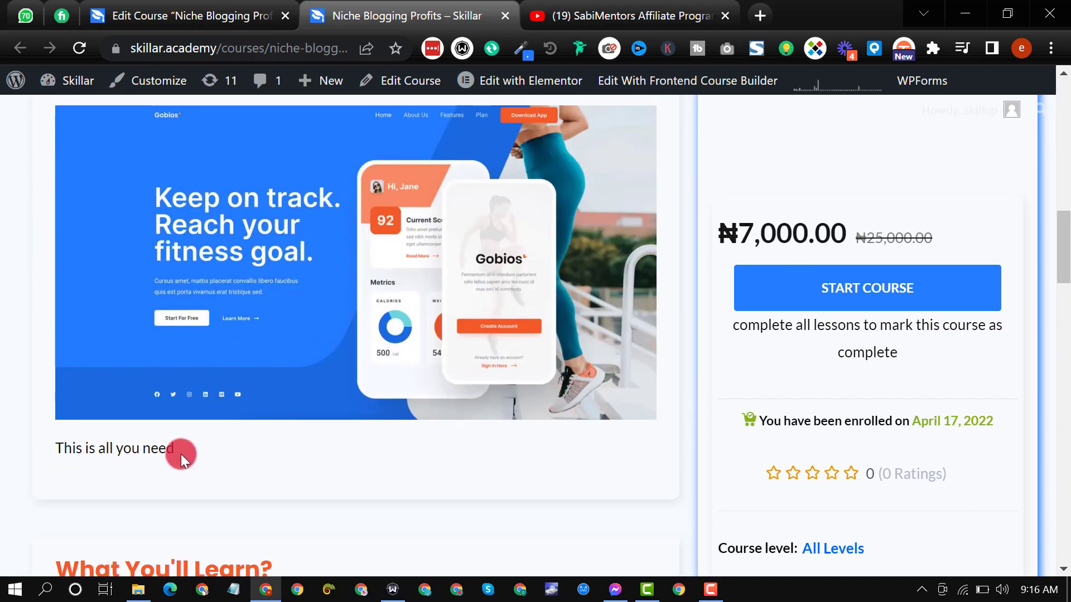
pyautogui.scroll(6, 180, 457)
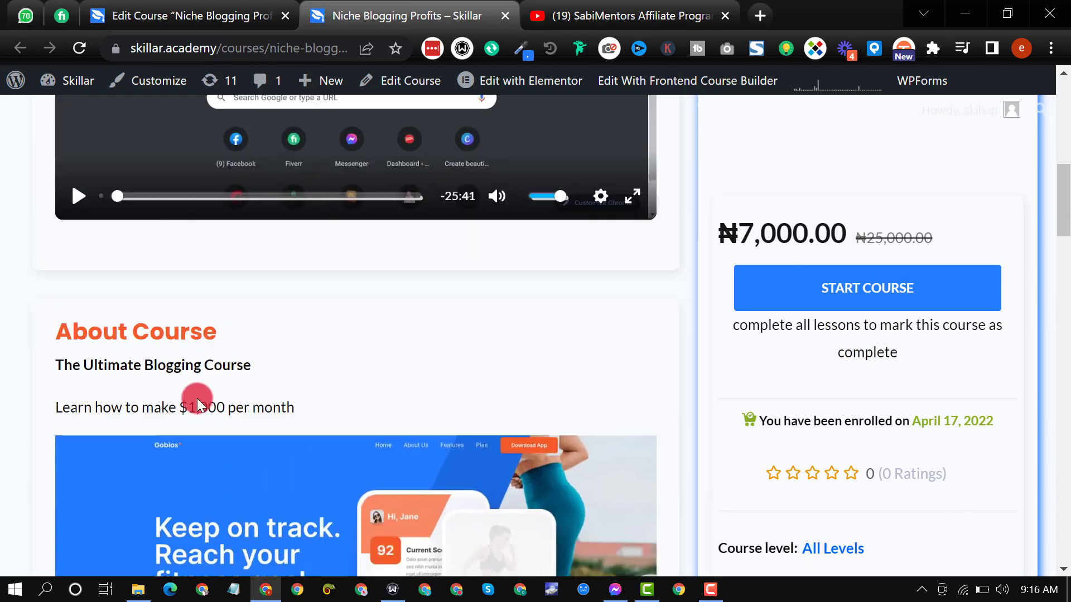
pyautogui.scroll(-1, 196, 398)
pyautogui.scroll(-20, 347, 367)
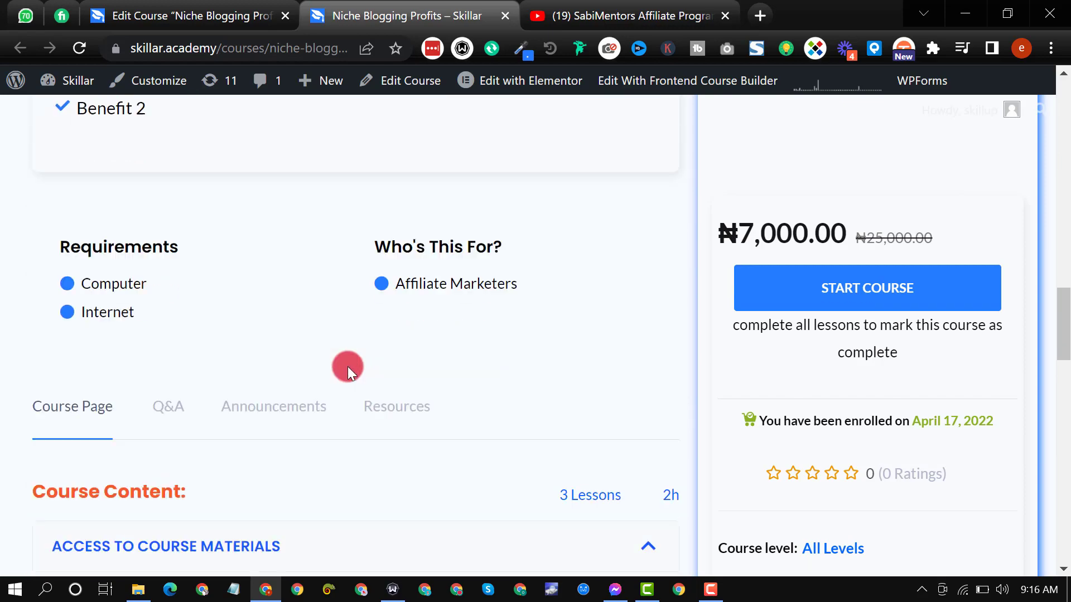
pyautogui.scroll(-3, 346, 367)
pyautogui.scroll(3, 250, 342)
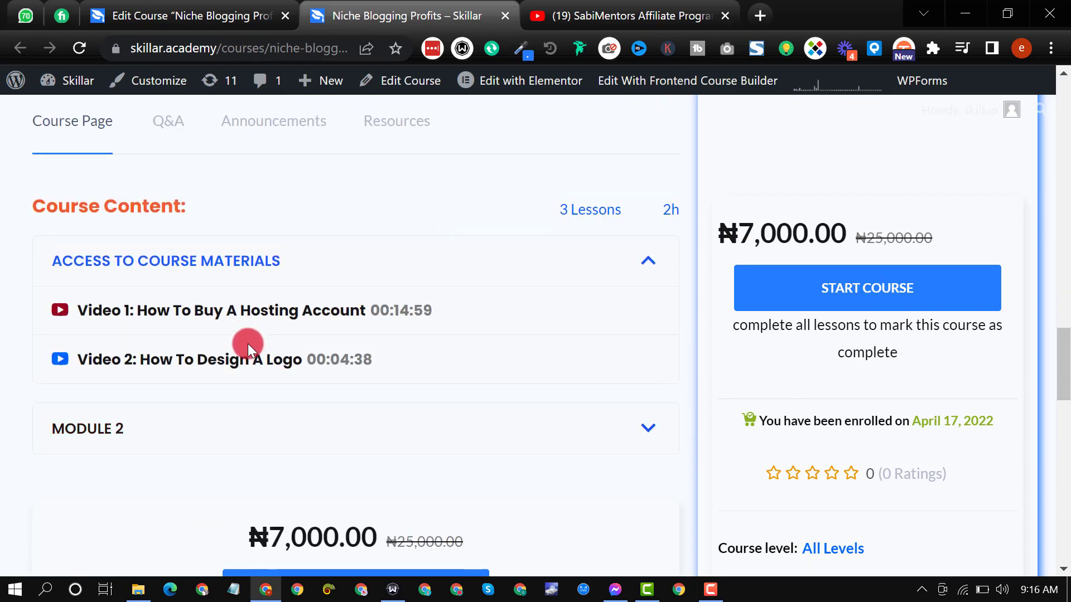
pyautogui.click(230, 430)
pyautogui.click(228, 429)
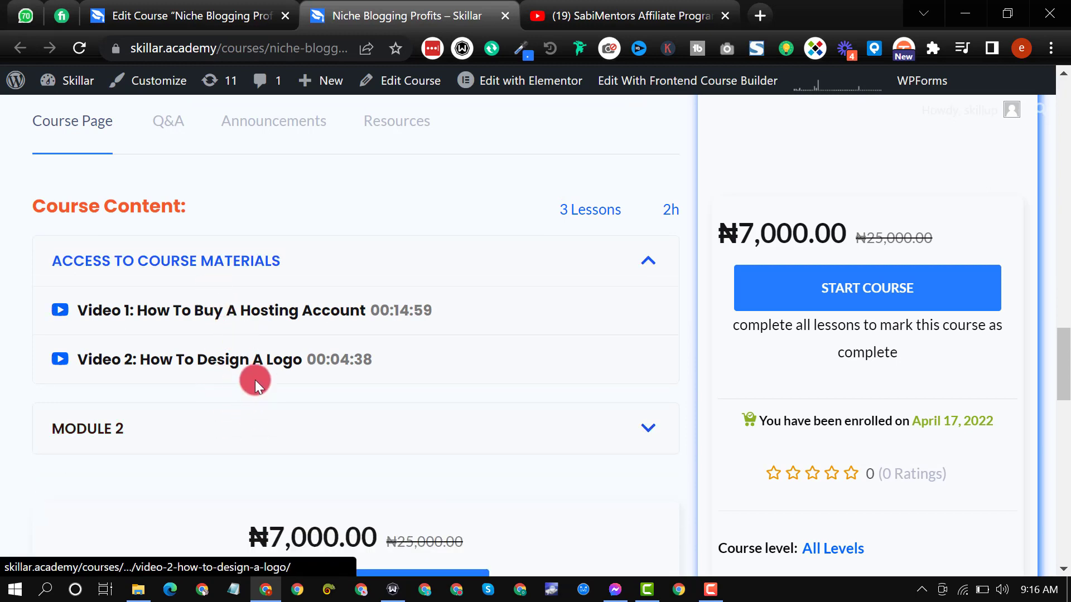
# Step: Review the instructor, ratings and sharing sections, and recheck the course page from the requirements back up to the title
pyautogui.scroll(-5, 289, 357)
pyautogui.scroll(-10, 334, 334)
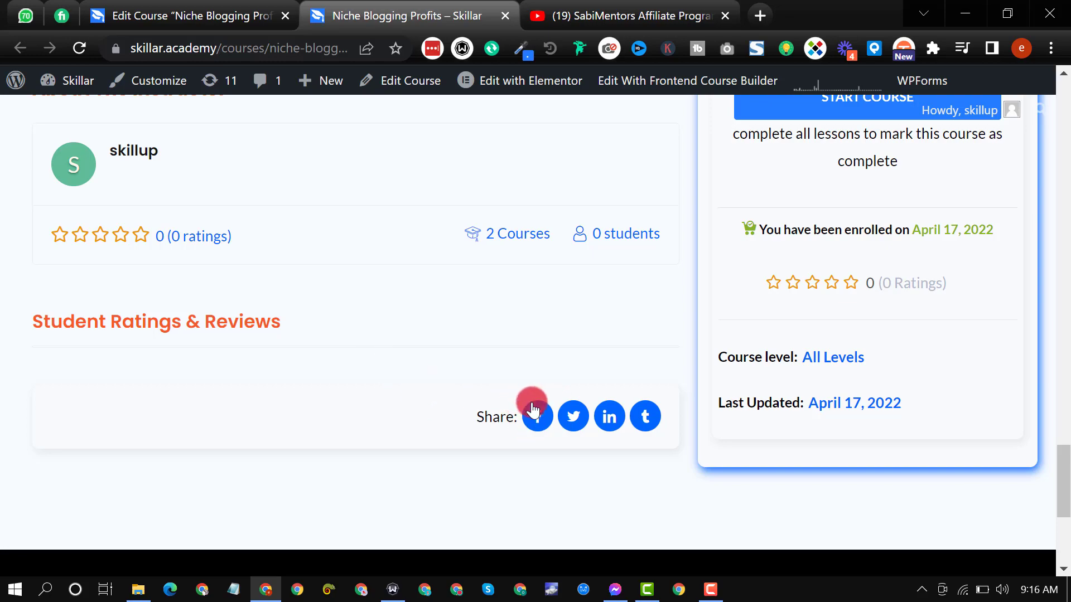
pyautogui.scroll(-5, 533, 403)
pyautogui.scroll(3, 534, 404)
pyautogui.scroll(20, 535, 403)
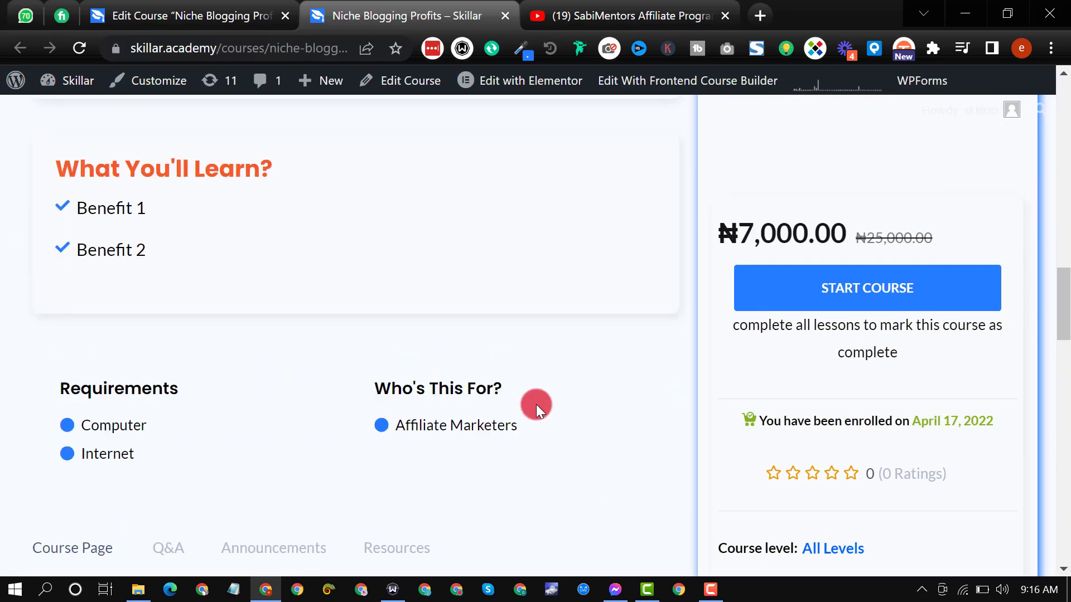
pyautogui.scroll(3, 537, 404)
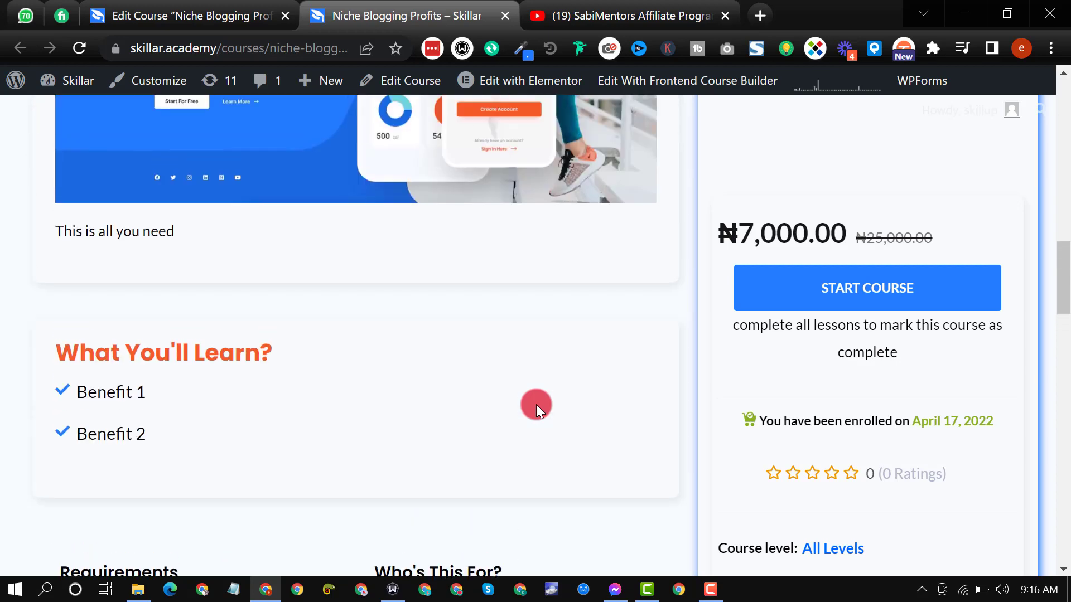
pyautogui.scroll(5, 440, 393)
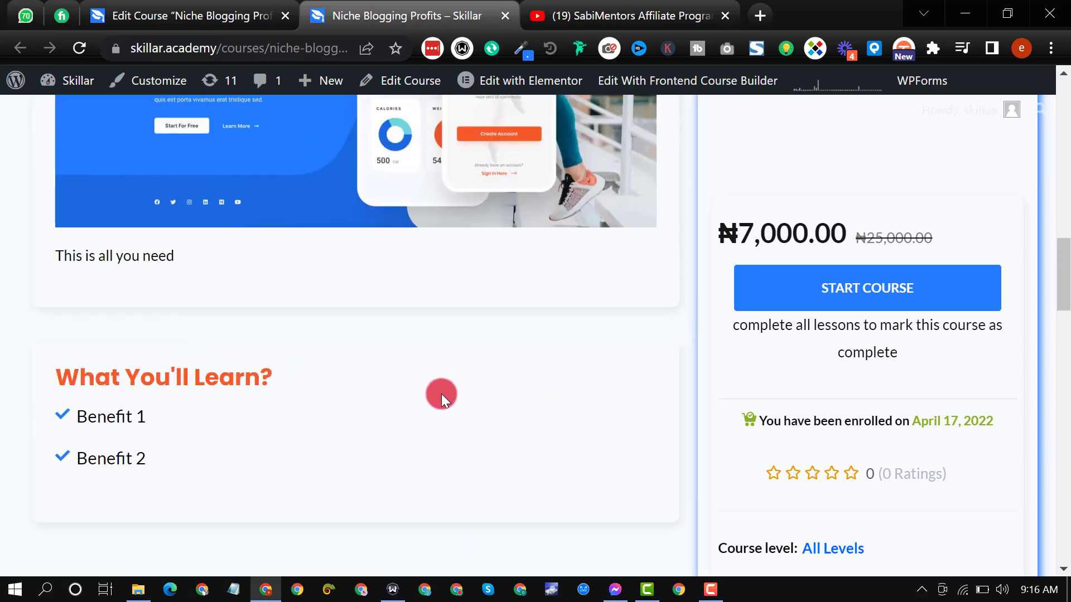
pyautogui.scroll(2, 440, 393)
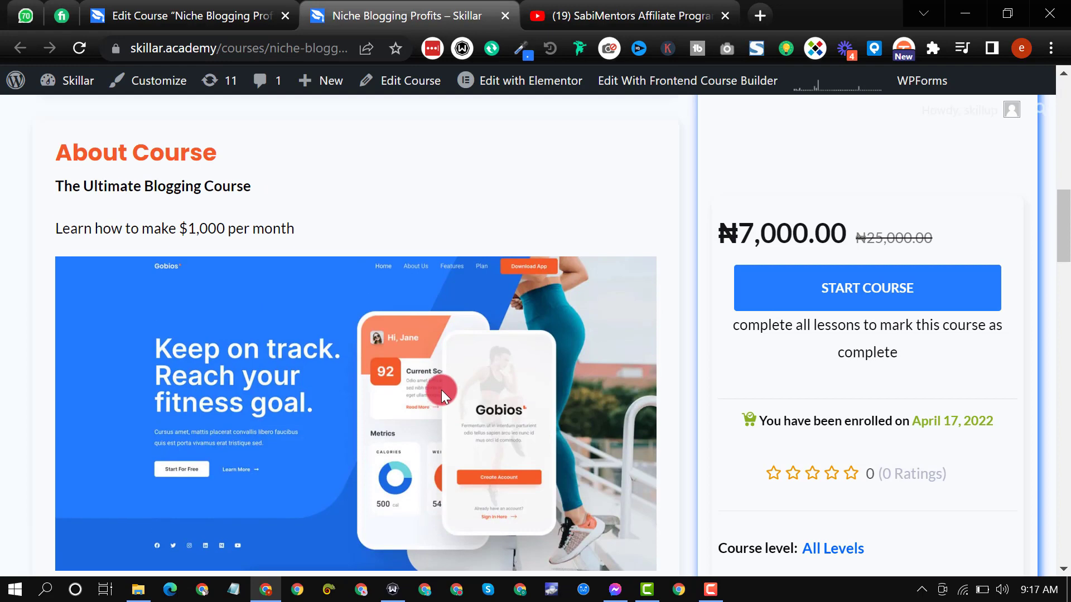
pyautogui.scroll(9, 443, 390)
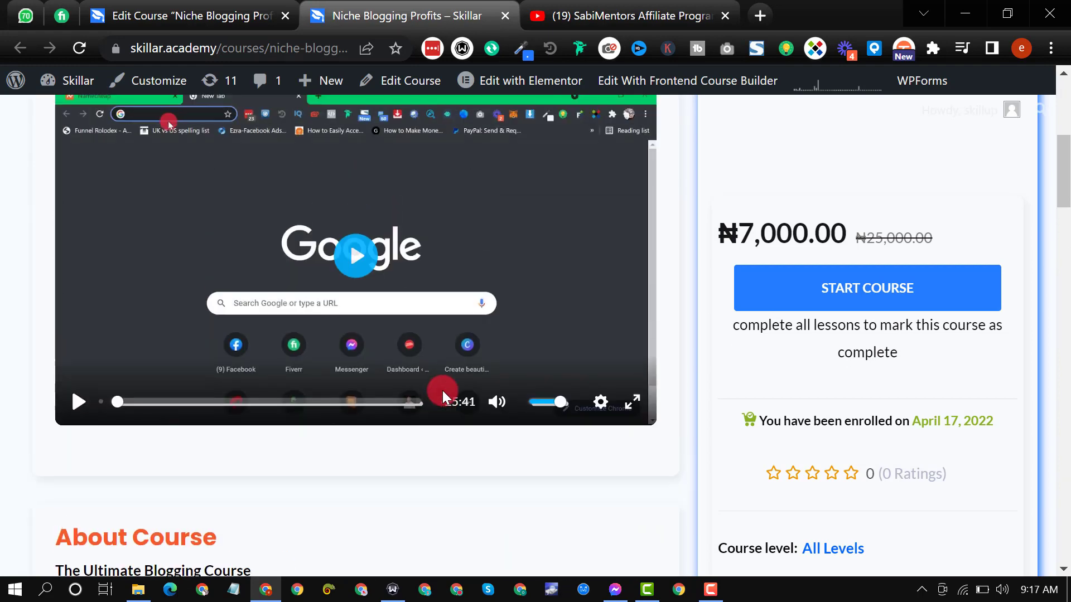
pyautogui.scroll(3, 561, 385)
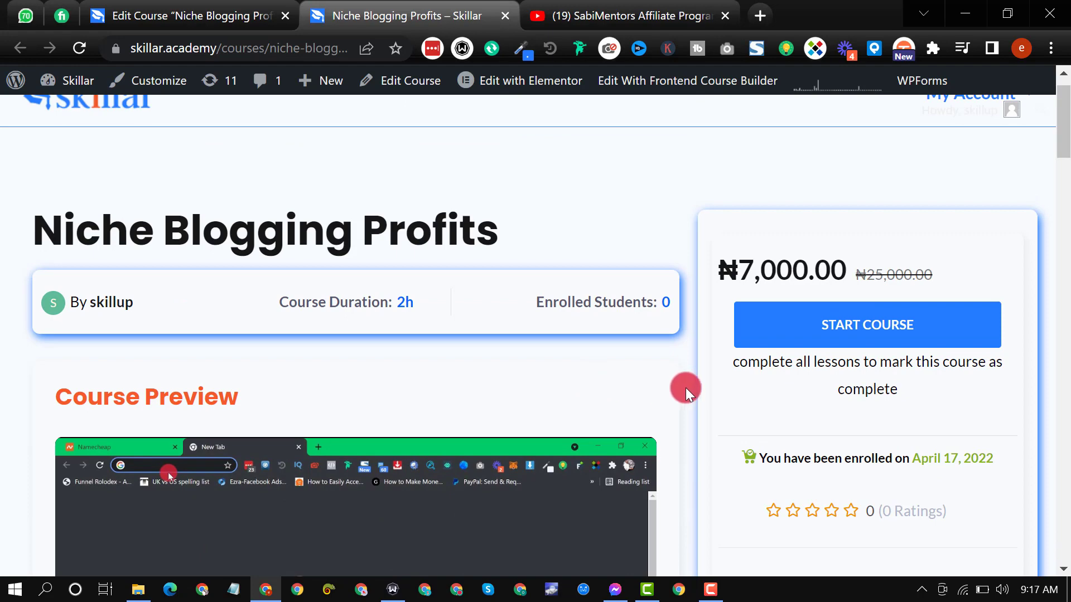
pyautogui.scroll(1, 683, 385)
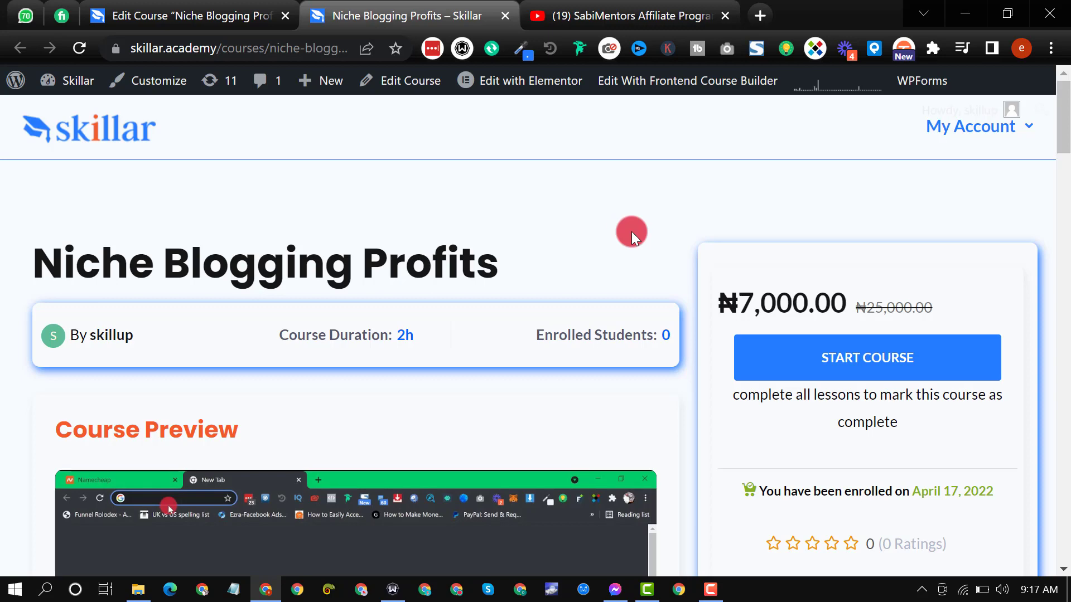
pyautogui.scroll(-2, 631, 232)
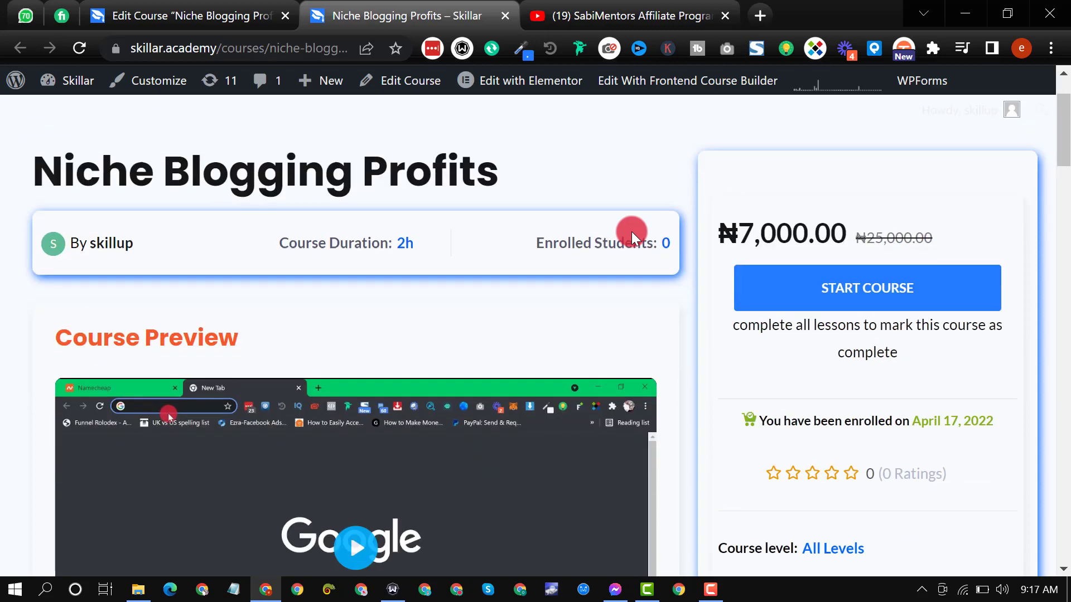